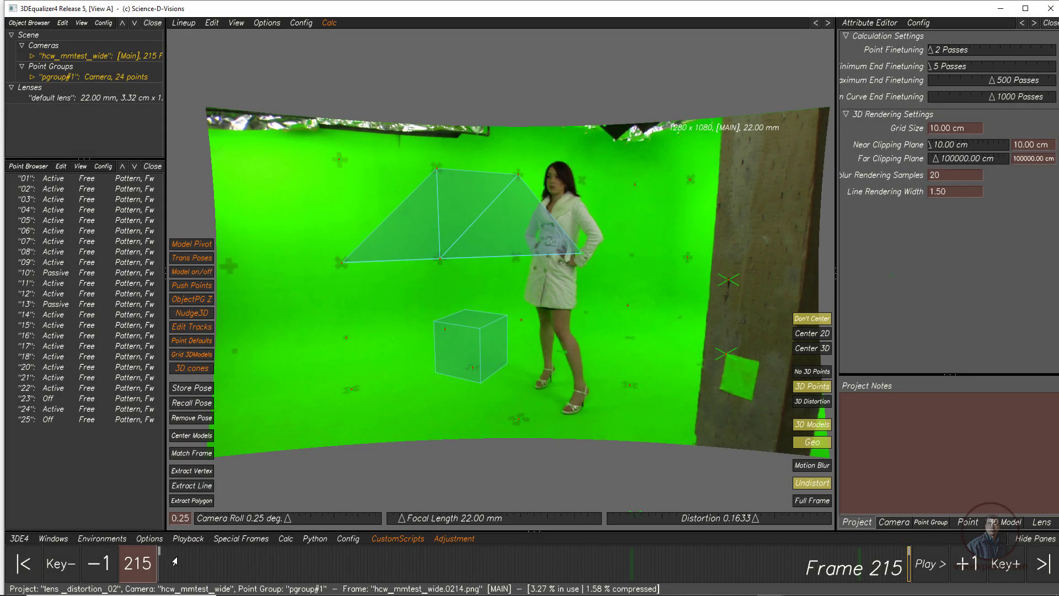
Go back to frame 1 and check the user-defined overscan width and height in the Warp4 destination footage settings.
left_click_drag(175, 561, 156, 535)
mouse_move(821, 591)
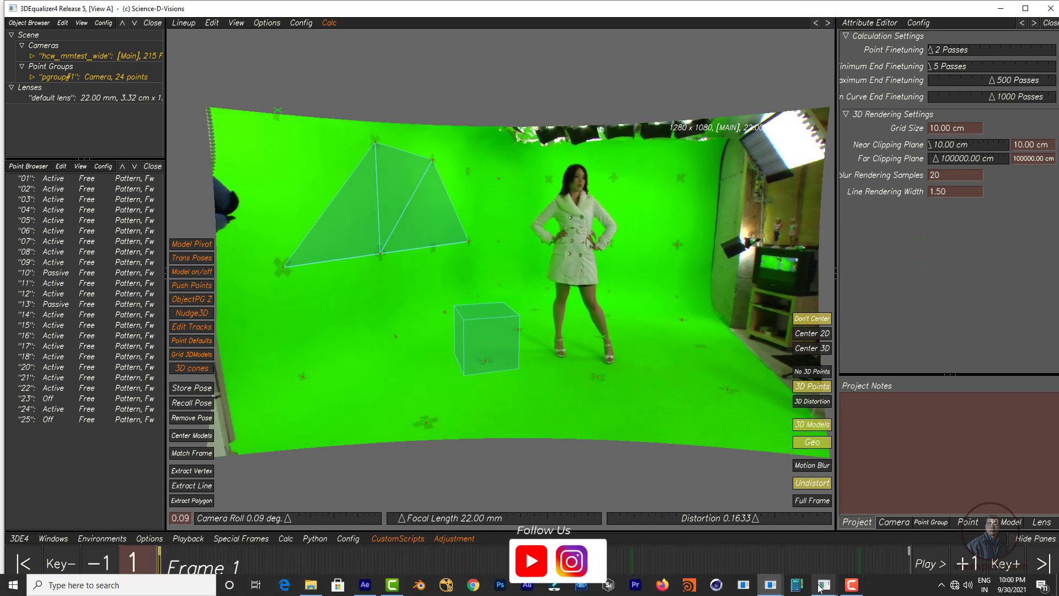
left_click(888, 527)
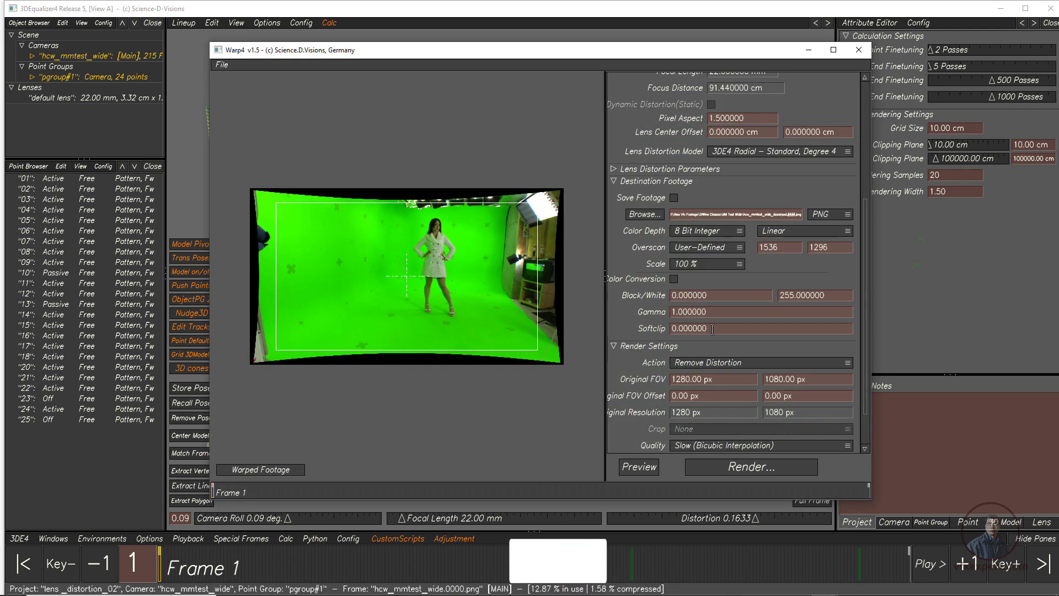
scroll(715, 370, "down", 1)
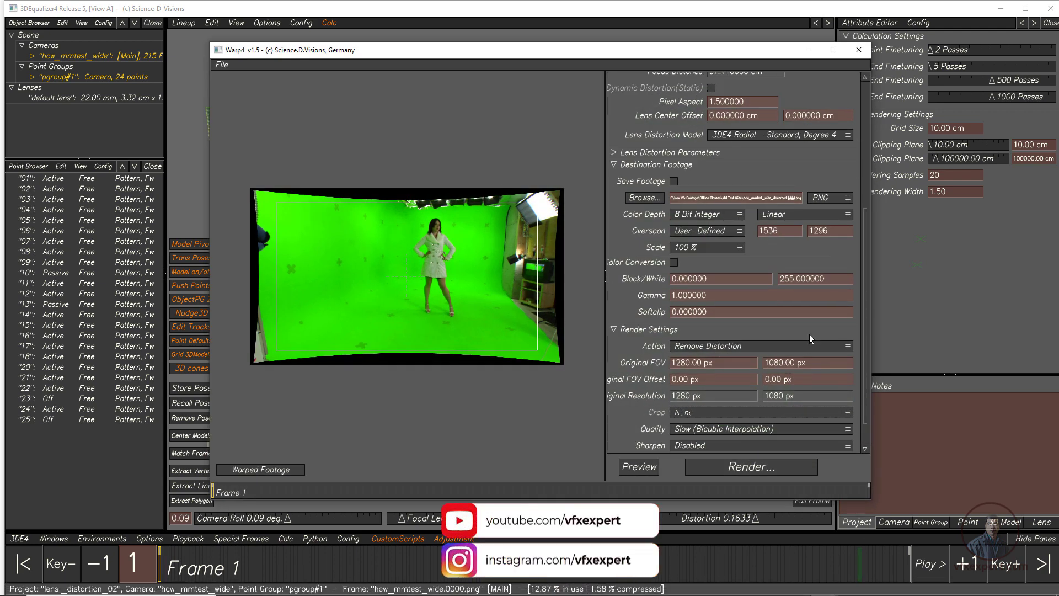
double_click(783, 234)
key("Tab")
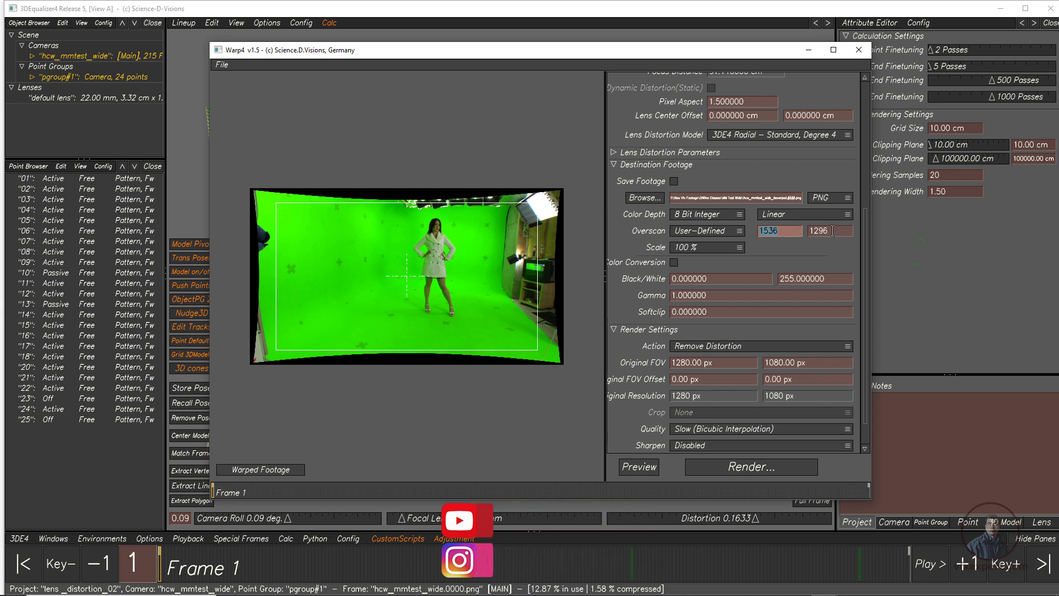
left_click(809, 51)
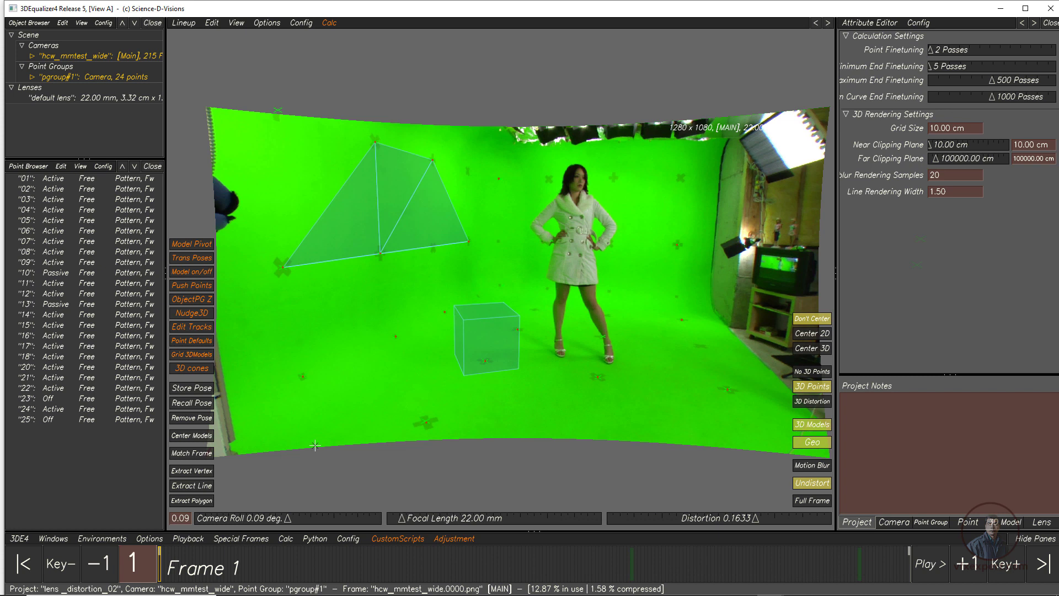
Start the Export Distortion to After Effects Mesh Warp script and create a folder named "lensifo for ae" inside MM Test Wide.
left_click(18, 540)
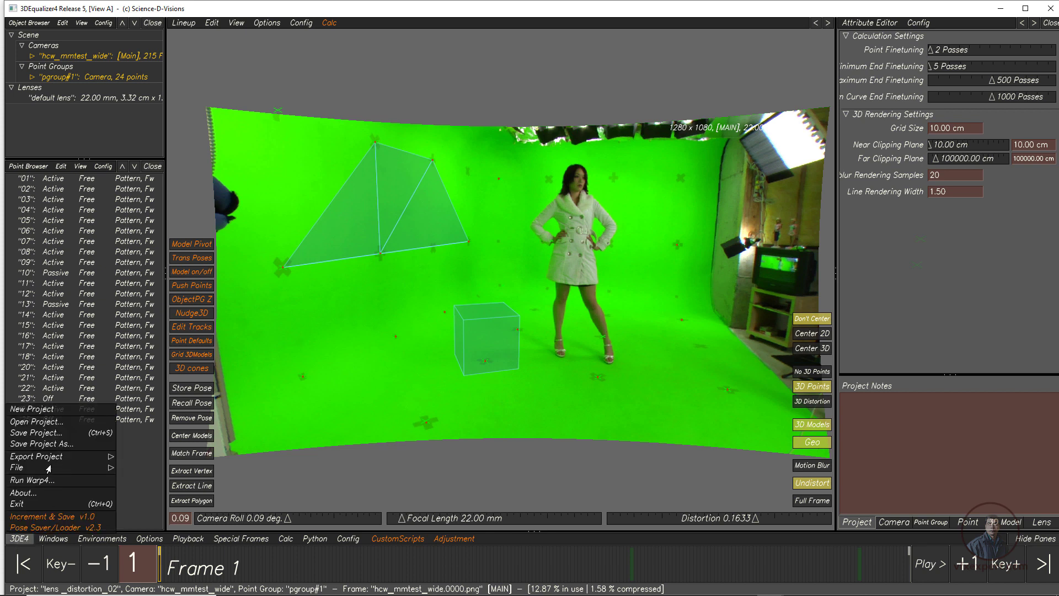
mouse_move(22, 472)
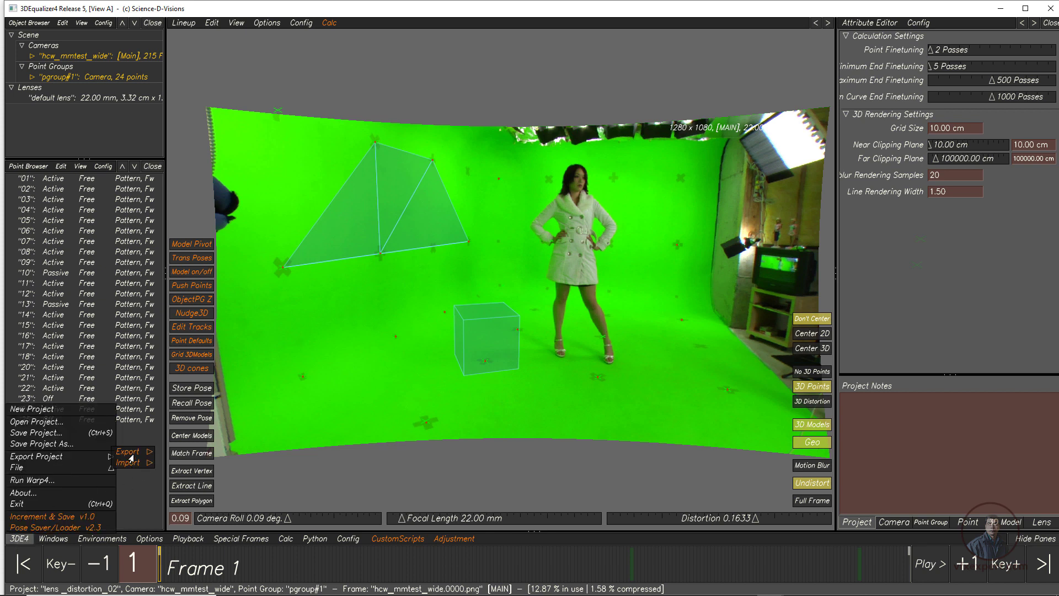
mouse_move(136, 458)
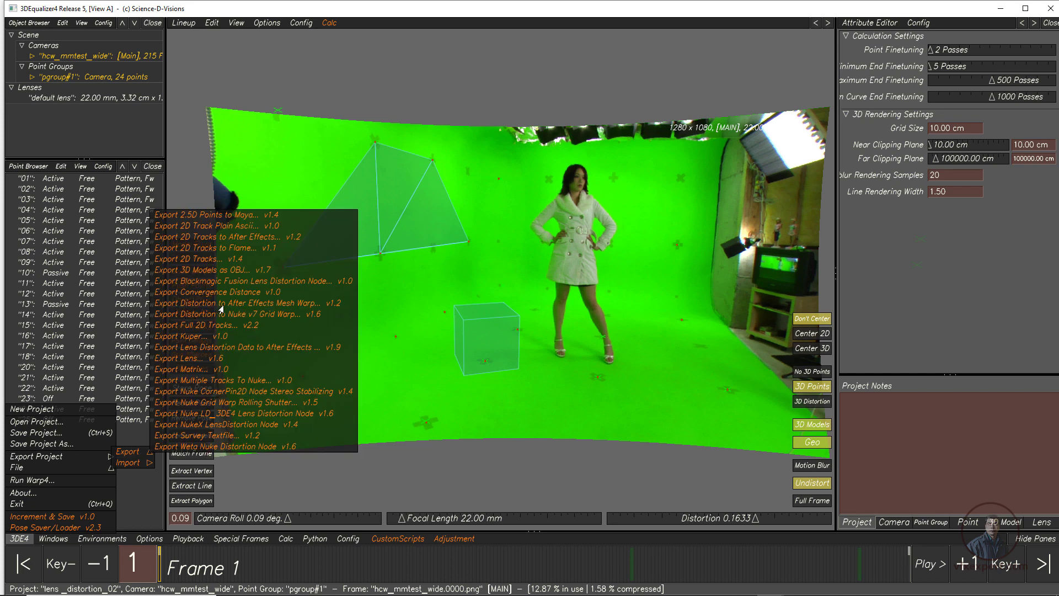
left_click(304, 304)
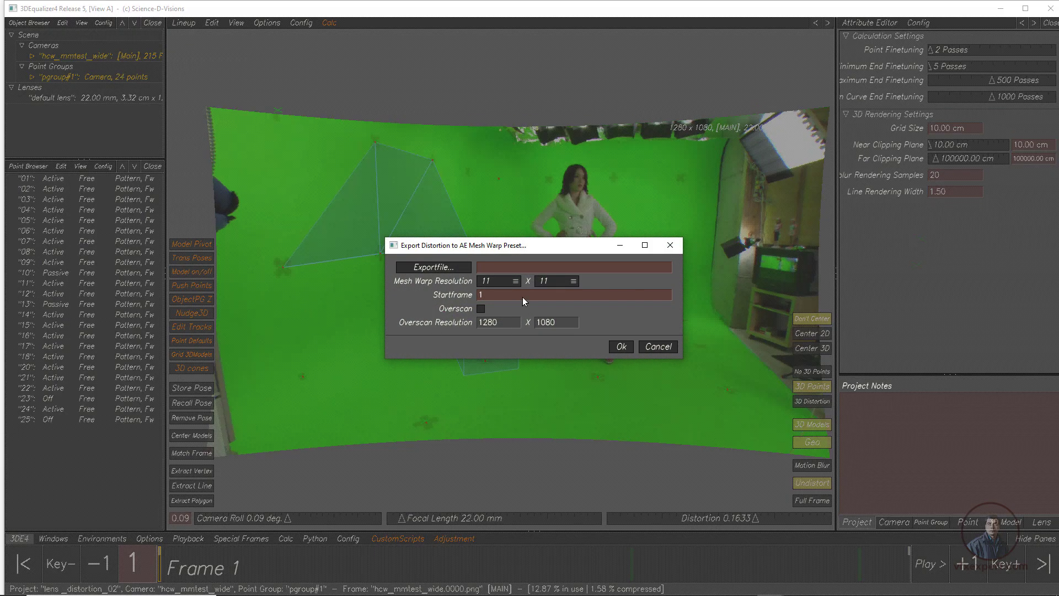
left_click(435, 269)
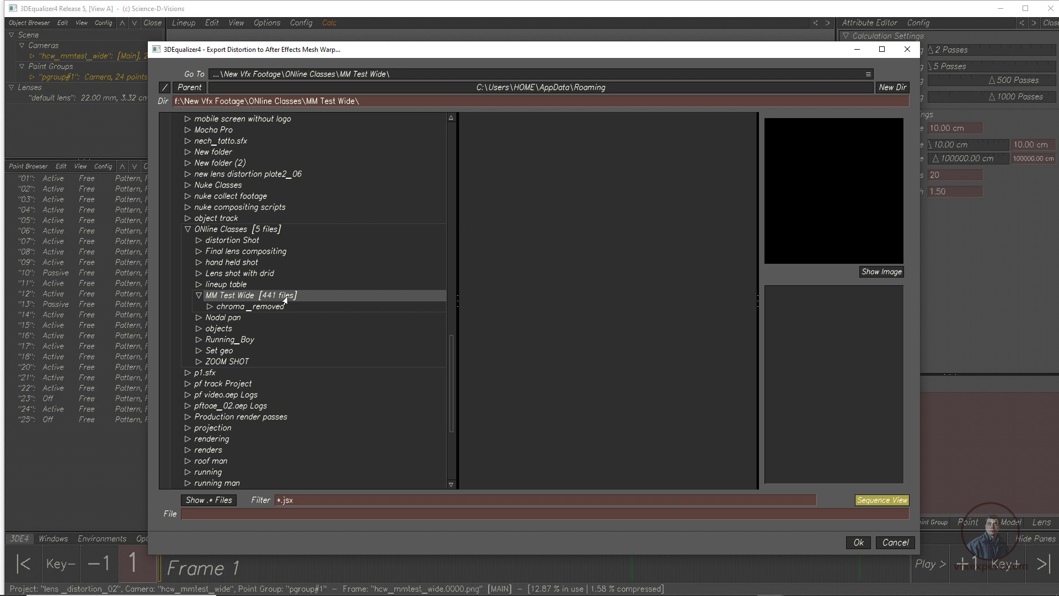
left_click(885, 90)
left_click(484, 293)
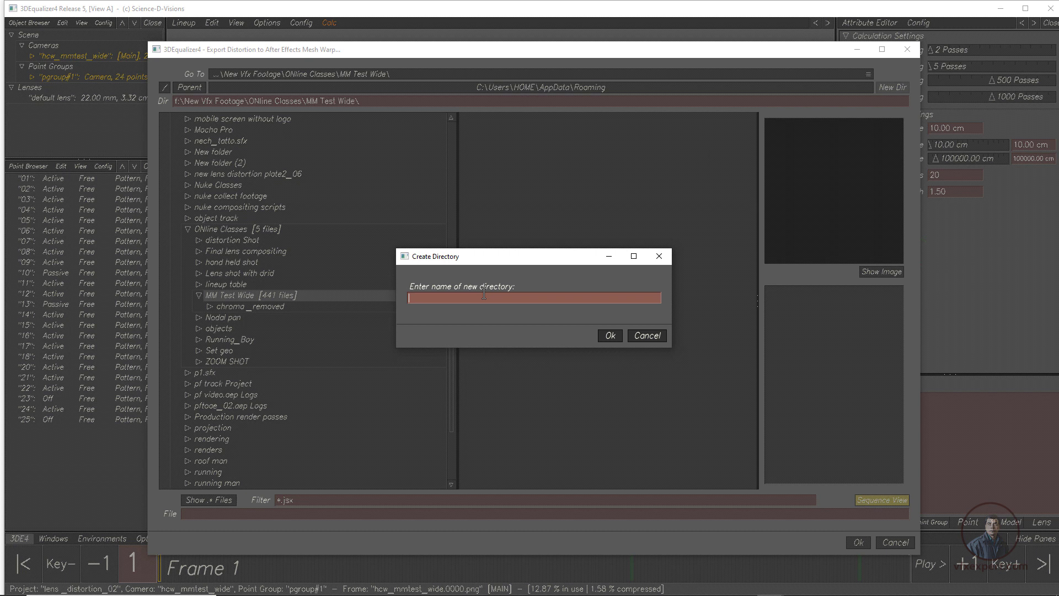
type("lensifo for ae")
left_click(610, 335)
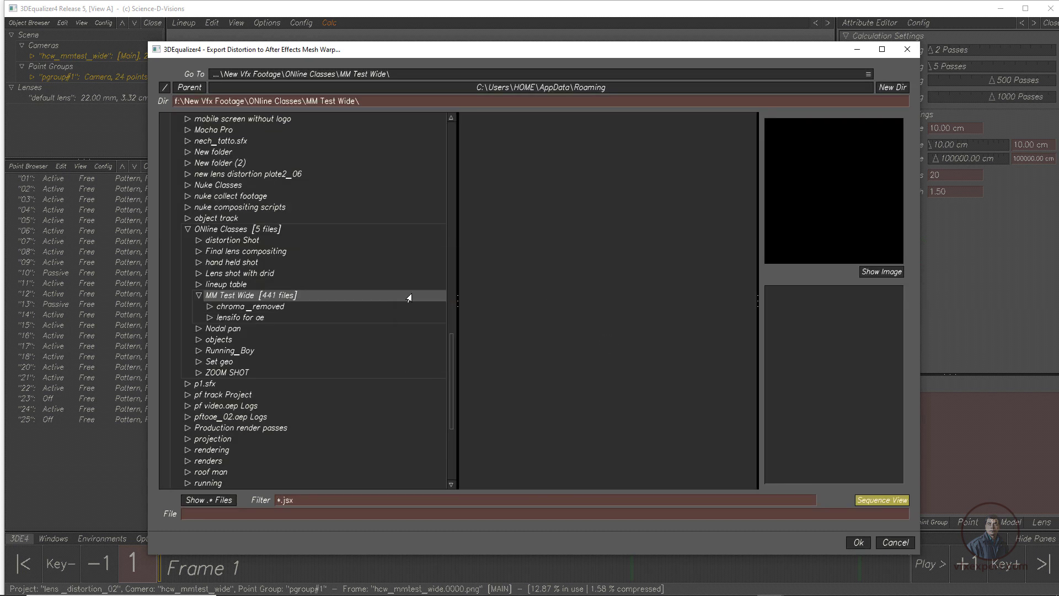
Set the export file to "lensfoear" inside the "lensifo for ae" folder.
left_click(239, 319)
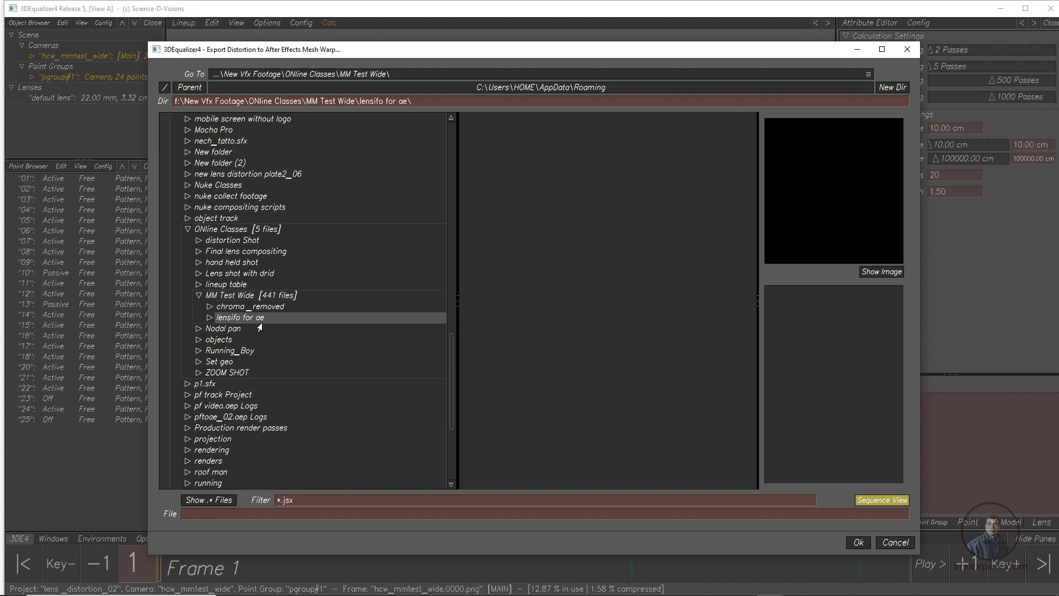
left_click(209, 517)
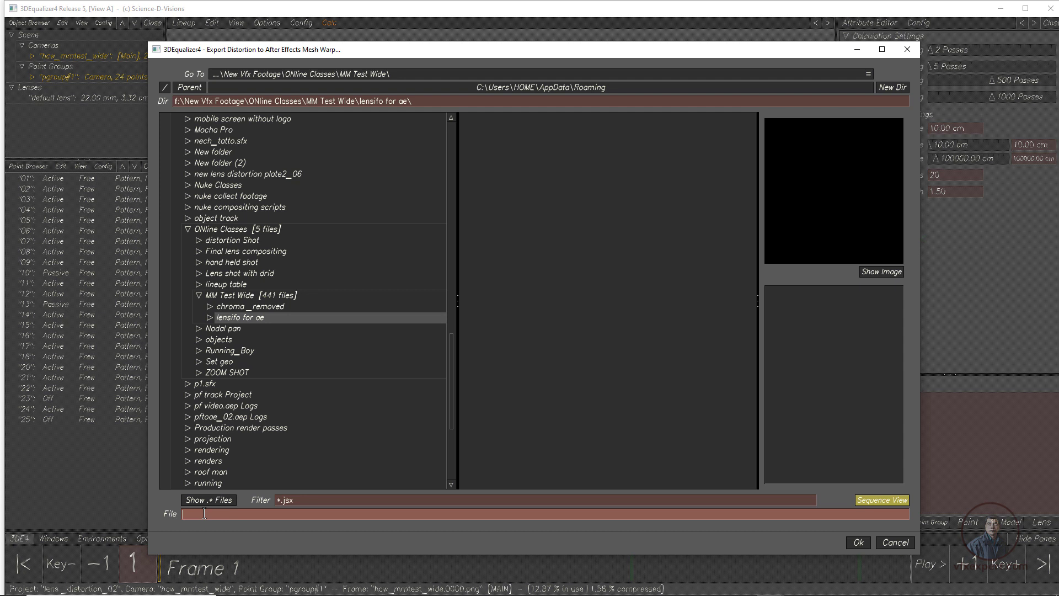
type("lensfoear")
left_click(859, 542)
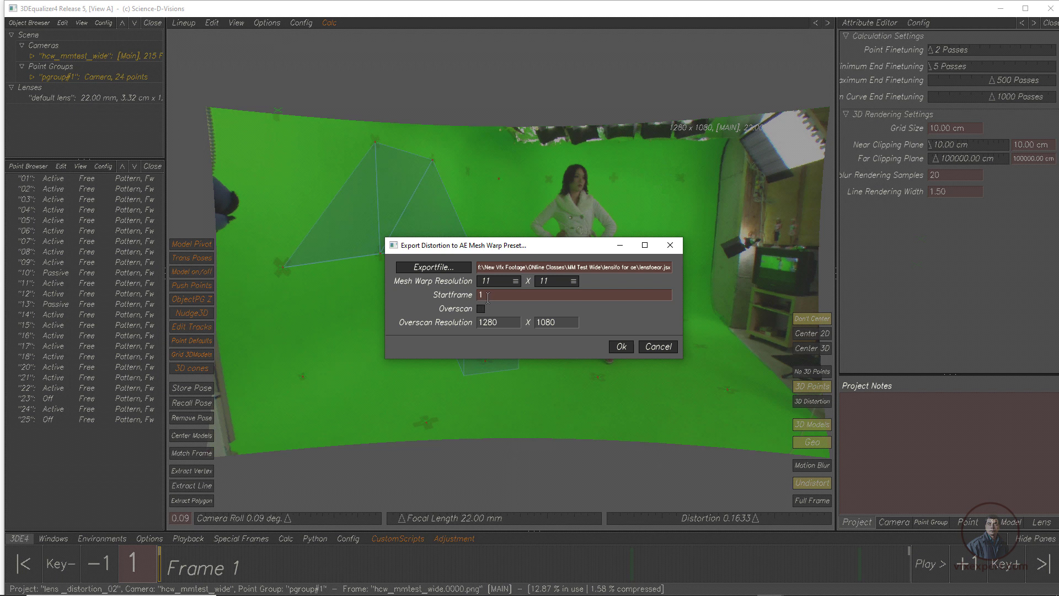
Set the start frame of the mesh warp export to 0.
left_click_drag(488, 298, 479, 297)
type("0")
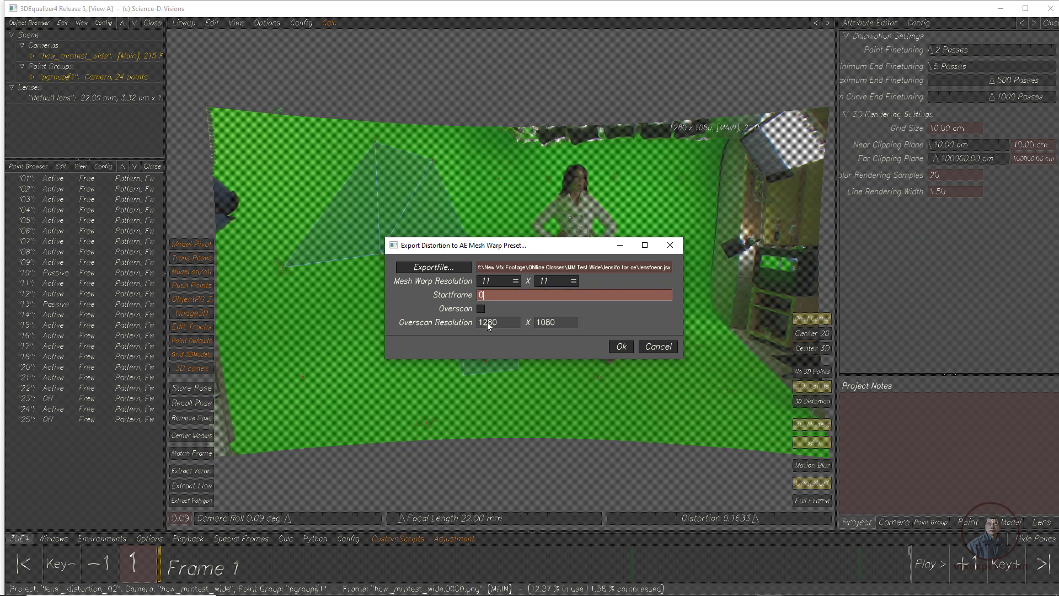
key("Return")
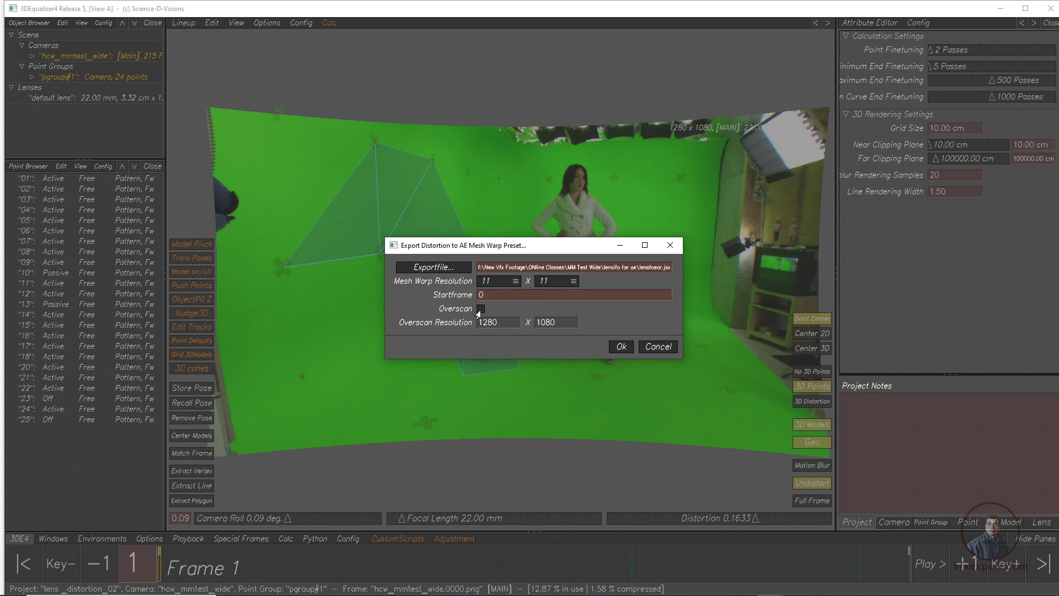
Enable overscan with a resolution of 1536 x 1296 and run the mesh warp export.
left_click(481, 309)
left_click_drag(499, 323, 464, 320)
type("1536")
key("Tab")
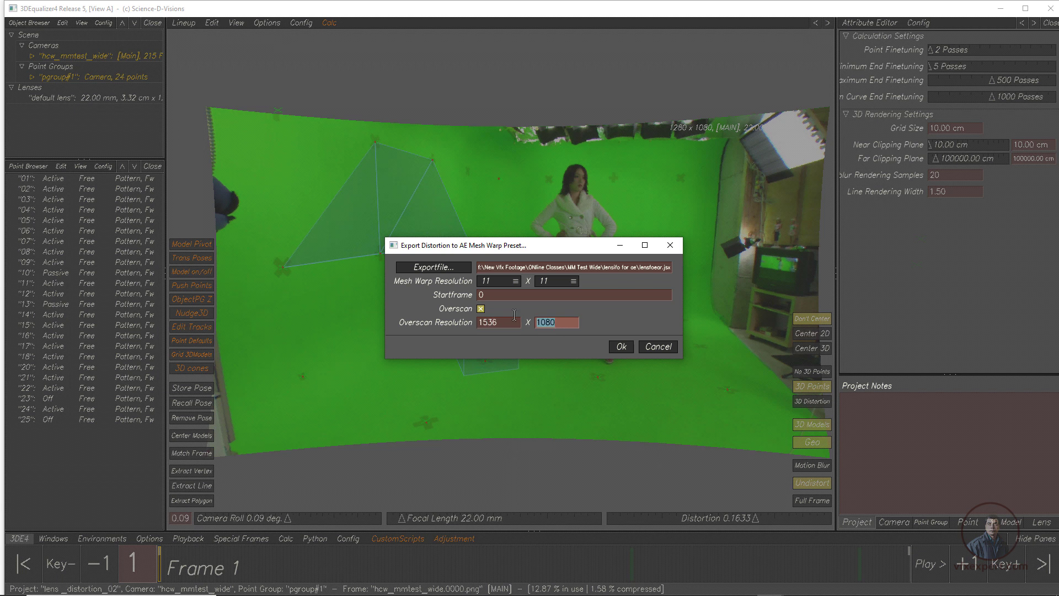
type("1296")
left_click(506, 321)
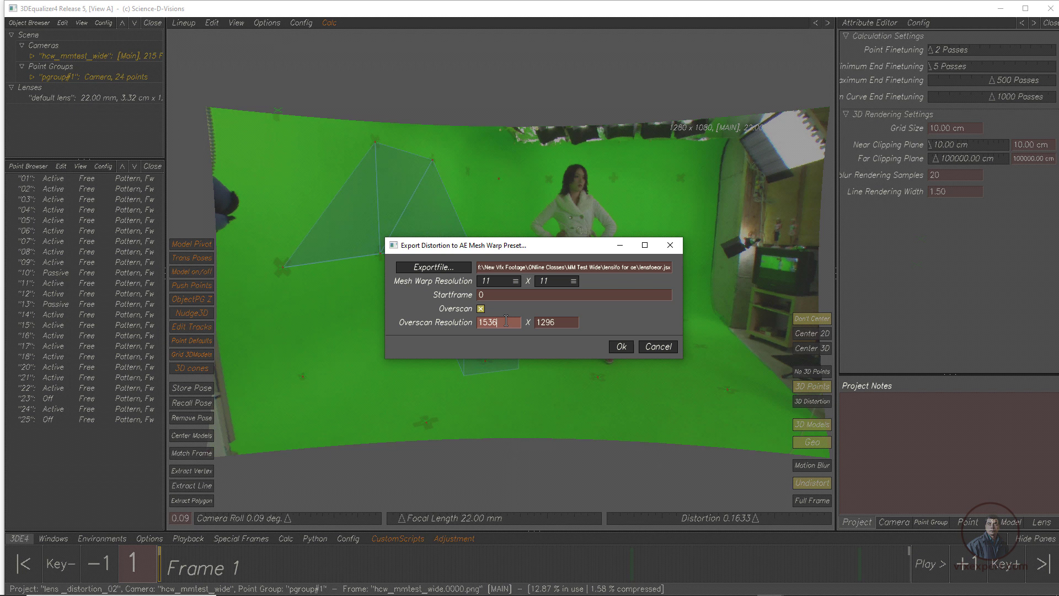
left_click(621, 348)
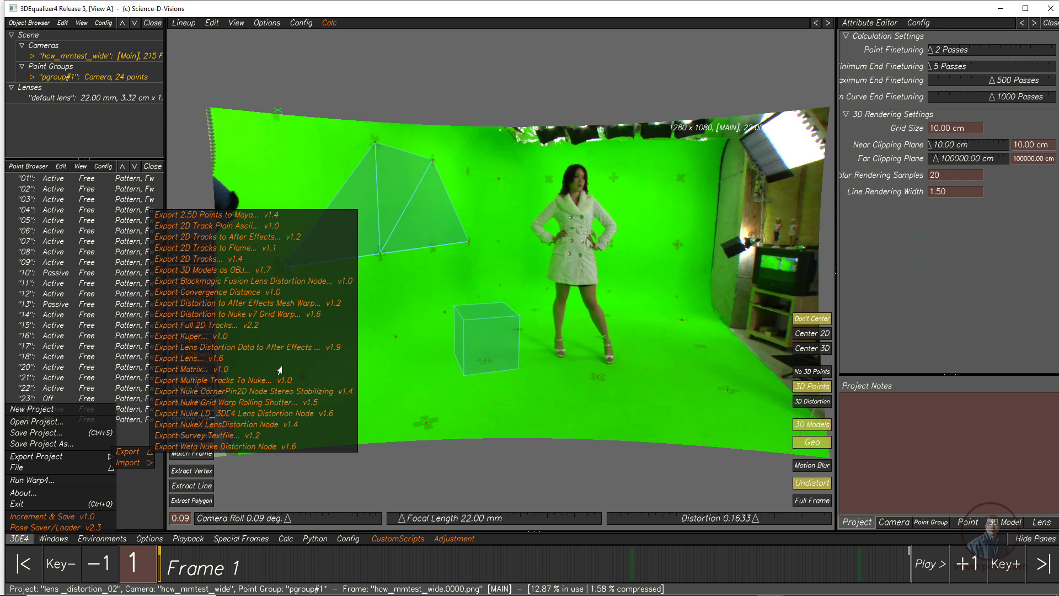
Check the footage start frame and frame rate in the attributes of the hcw_mmtest_wide camera.
left_click(20, 539)
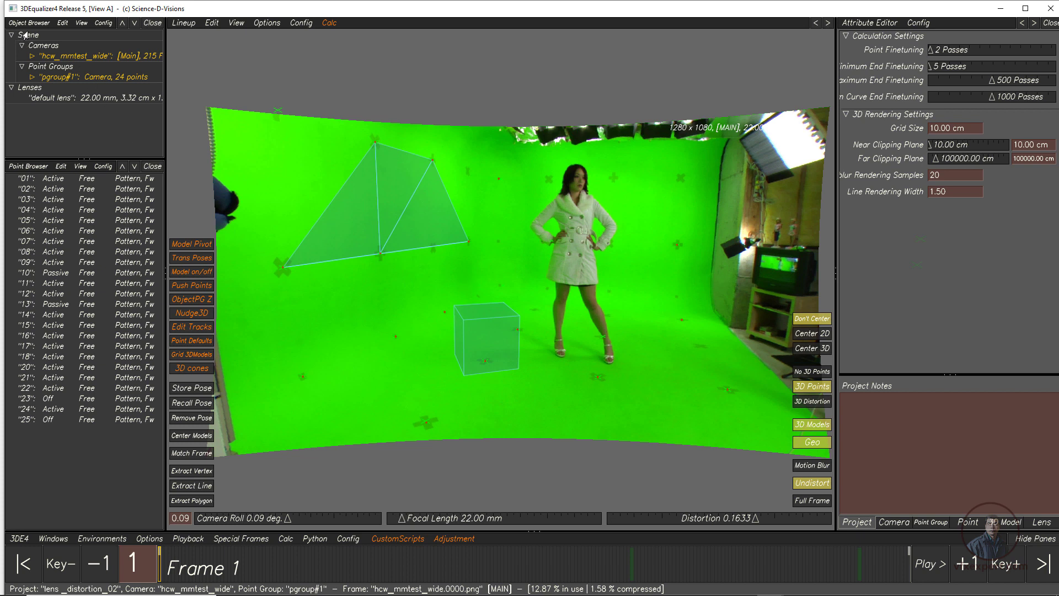
left_click(76, 59)
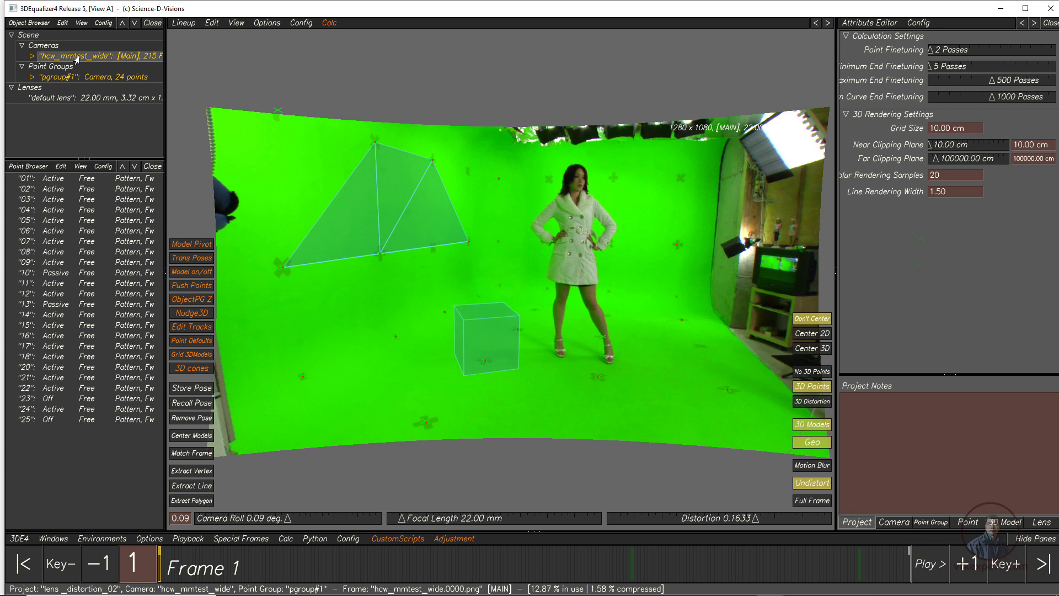
left_click(940, 209)
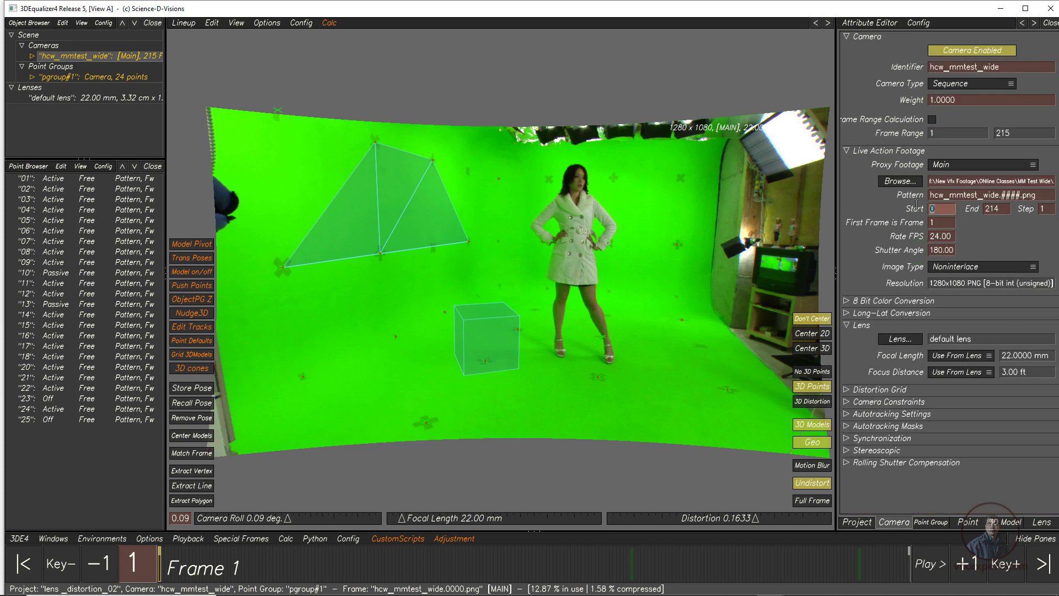
key("Return")
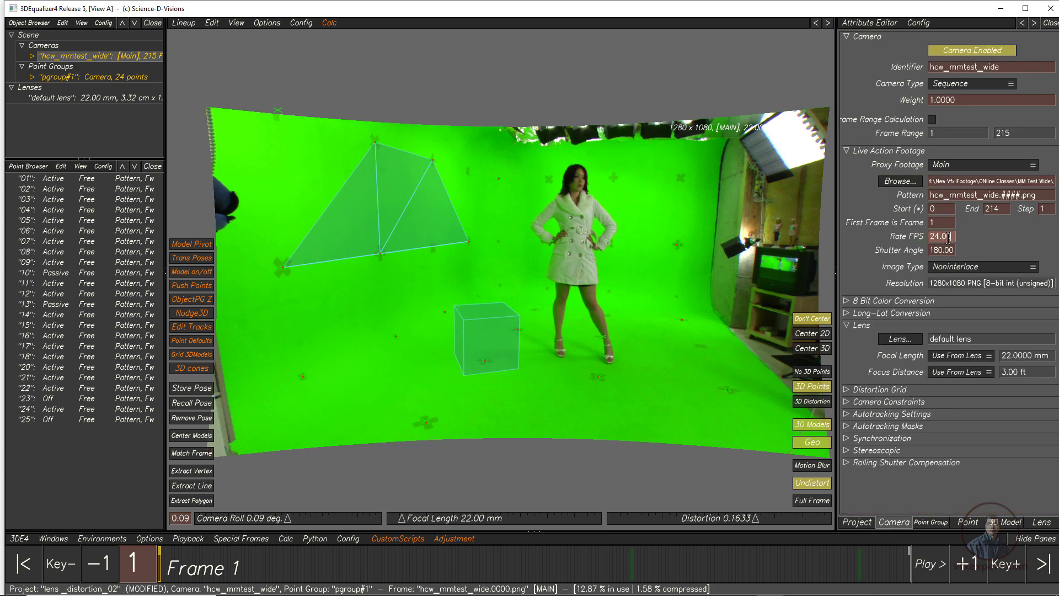
left_click(930, 236)
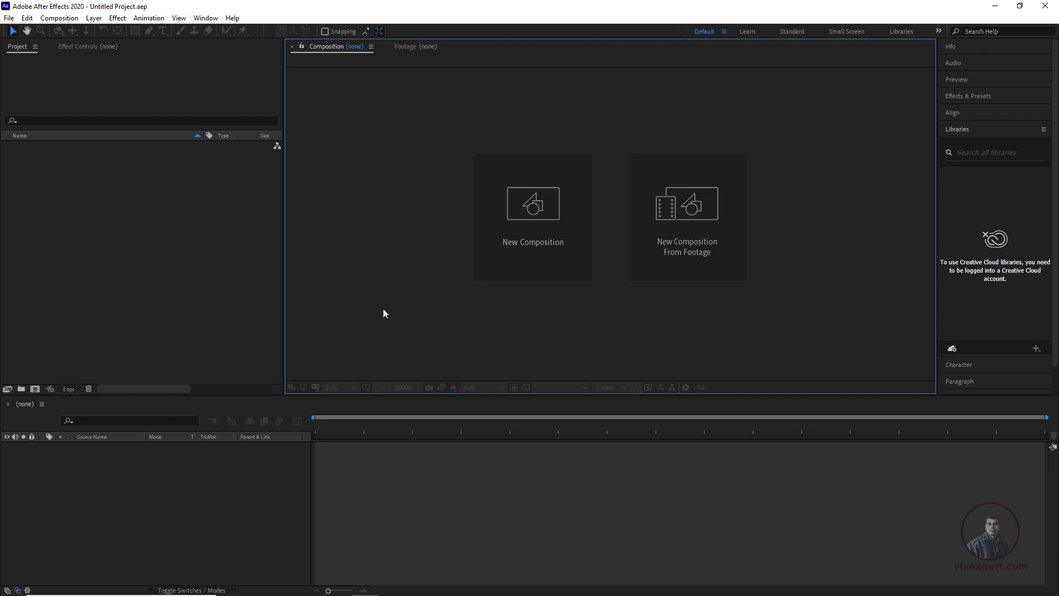
Switch to After Effects and run the lensfoear script file from the "lensifo for ae" folder in MM Test Wide.
left_click(9, 19)
mouse_move(42, 292)
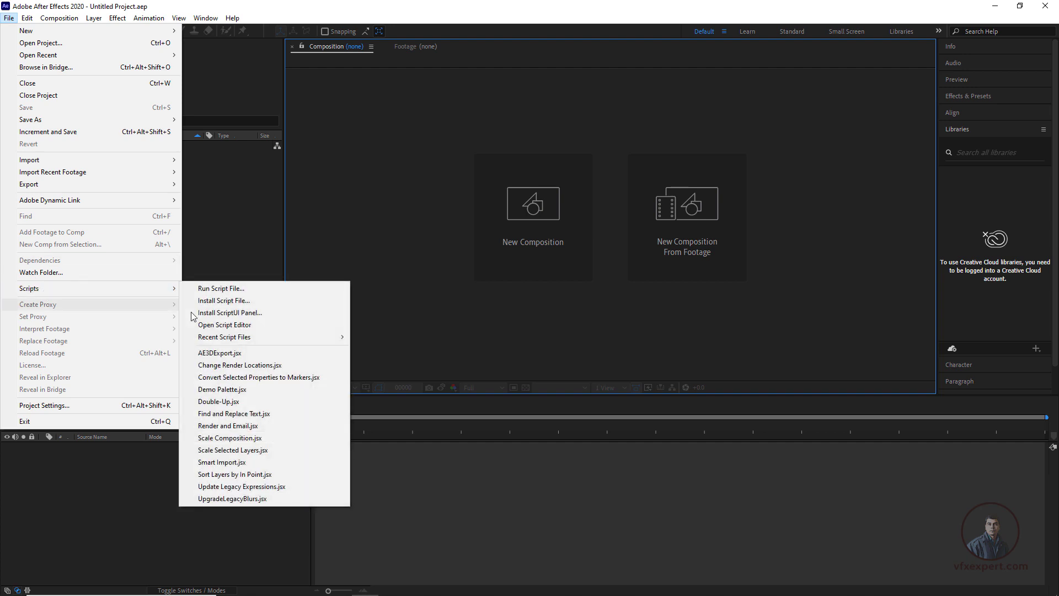
left_click(237, 289)
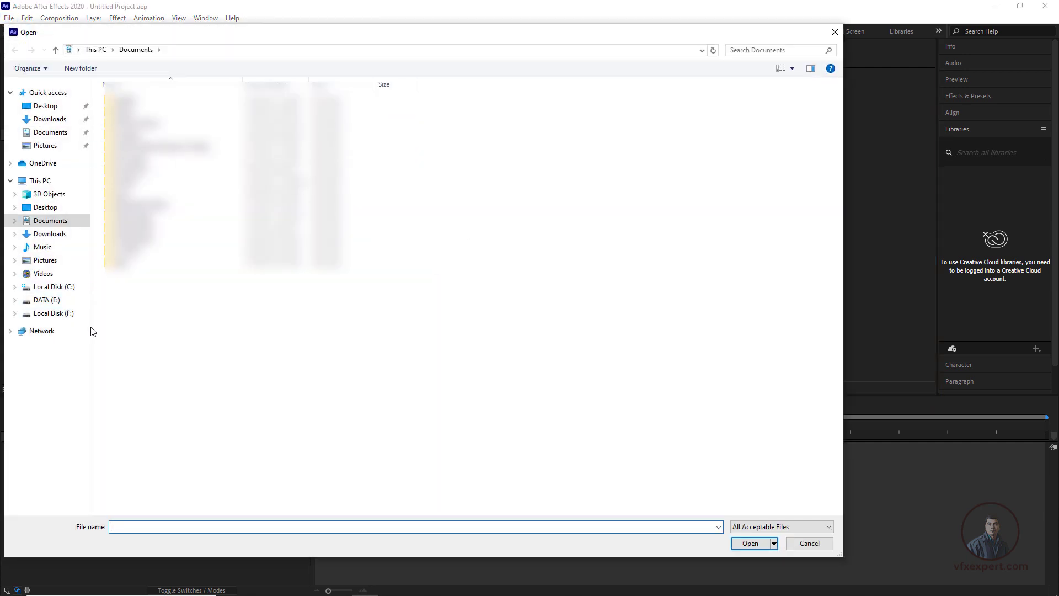
left_click(66, 319)
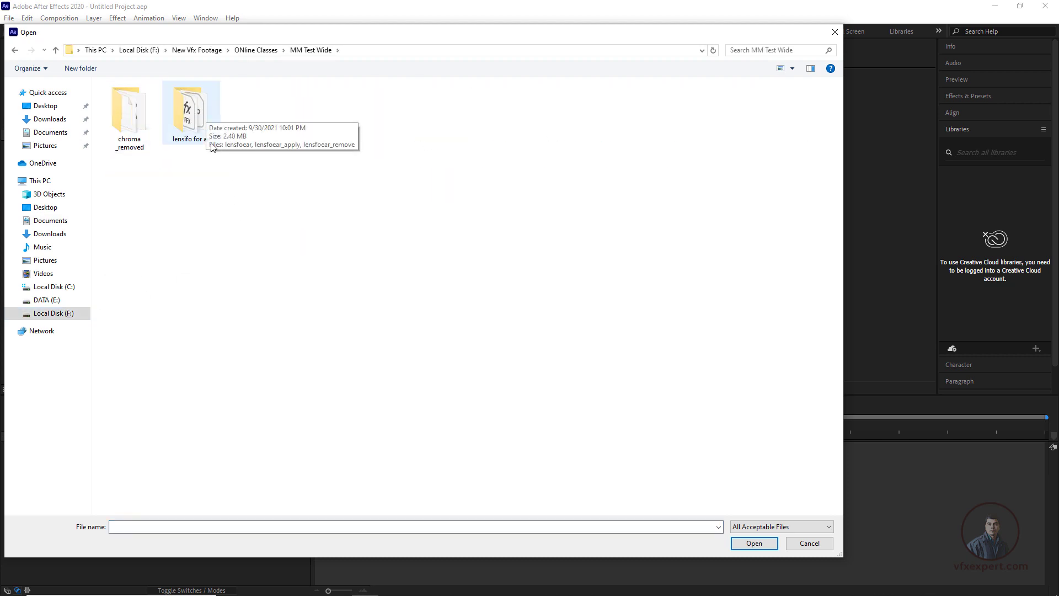
double_click(194, 125)
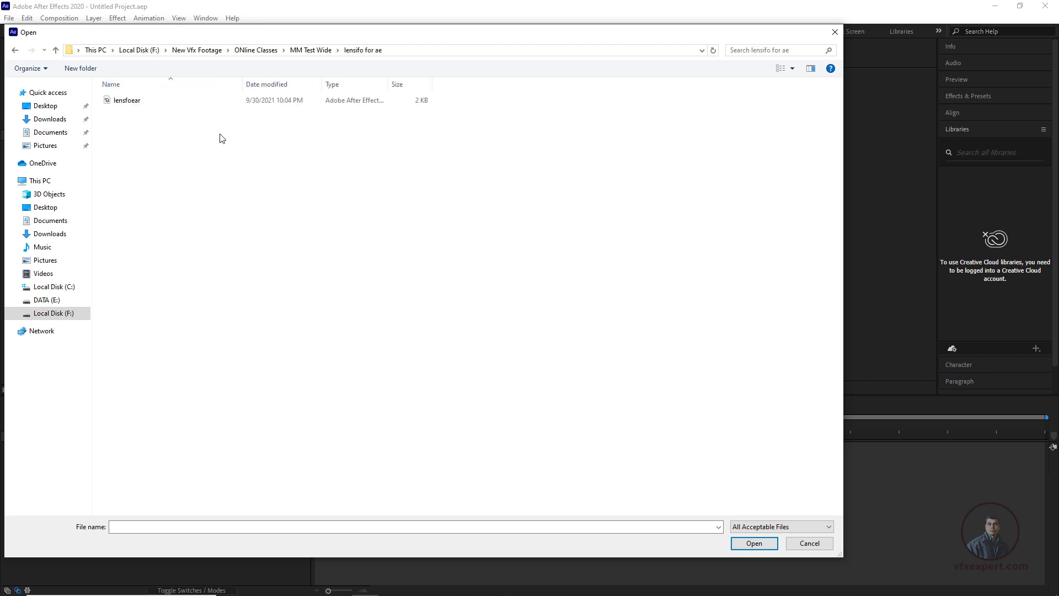
left_click(140, 104)
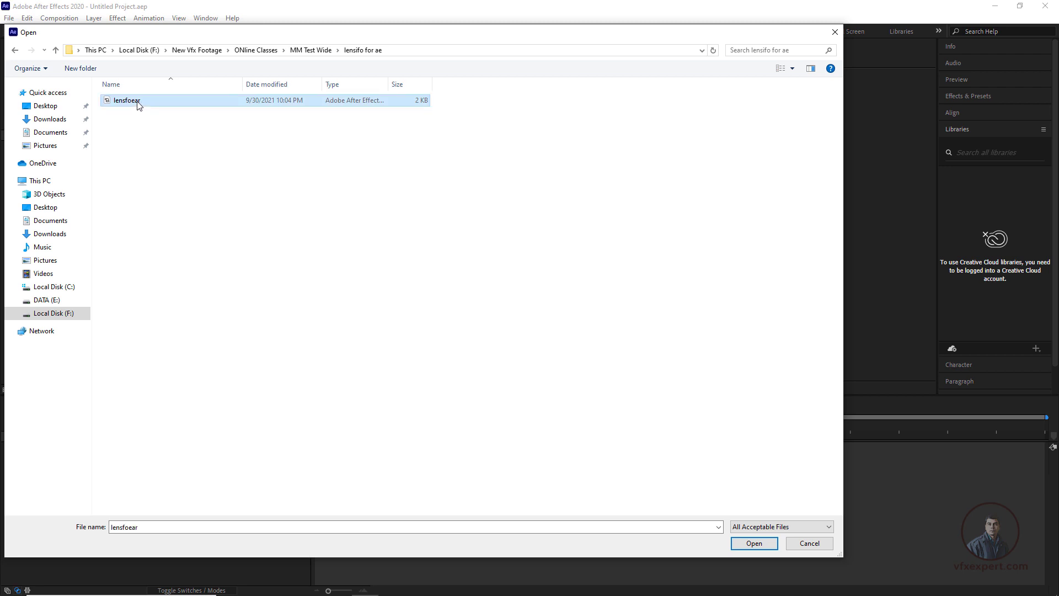
left_click(753, 543)
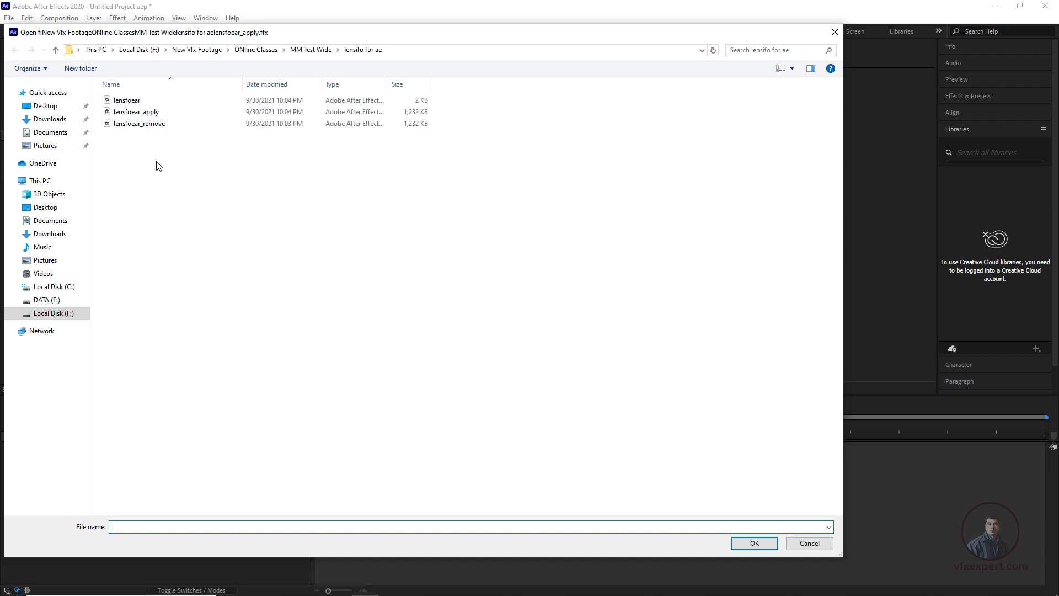
Supply the lensfoear_apply and lensfoear_remove preset files to the script's two file requests, in that order.
left_click(142, 115)
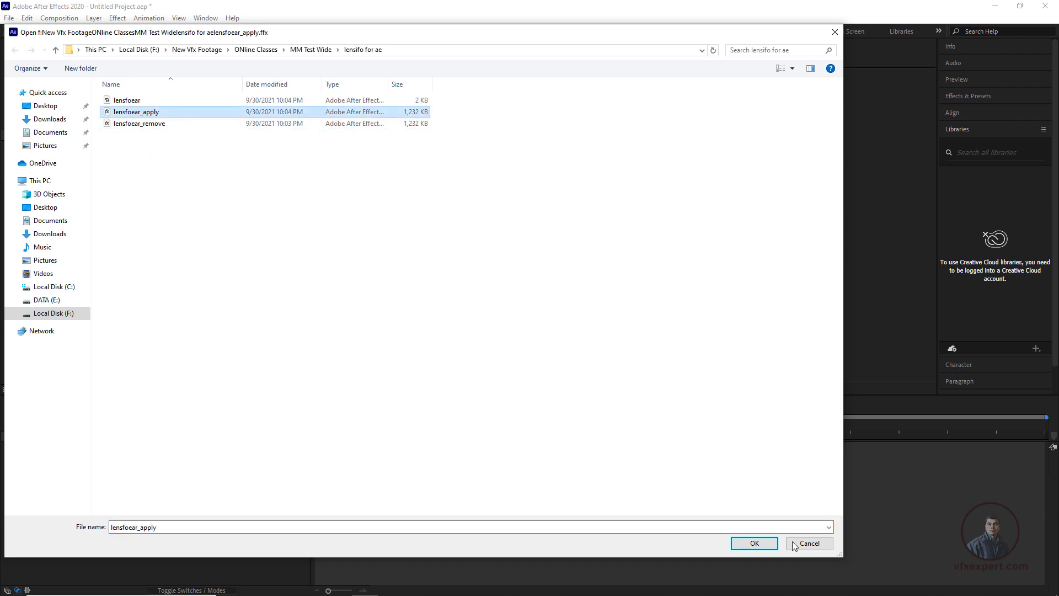
left_click(755, 543)
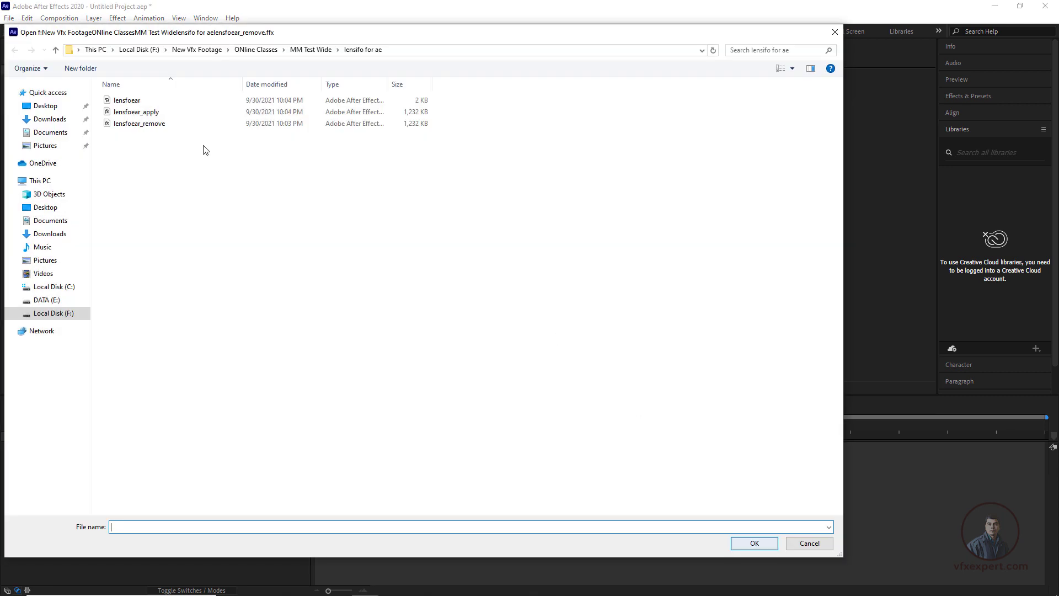
left_click(159, 126)
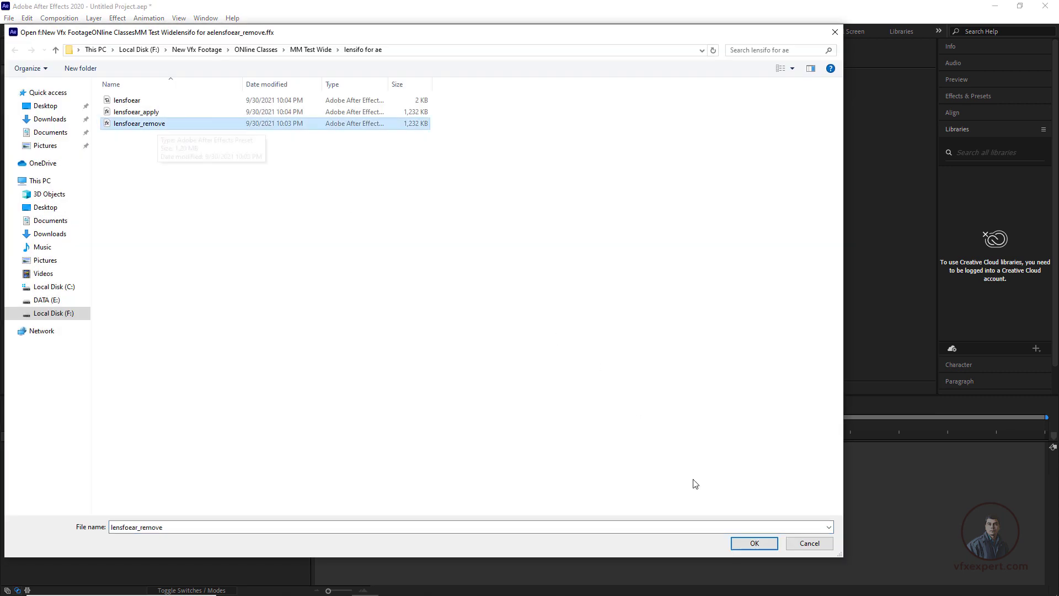
left_click(742, 544)
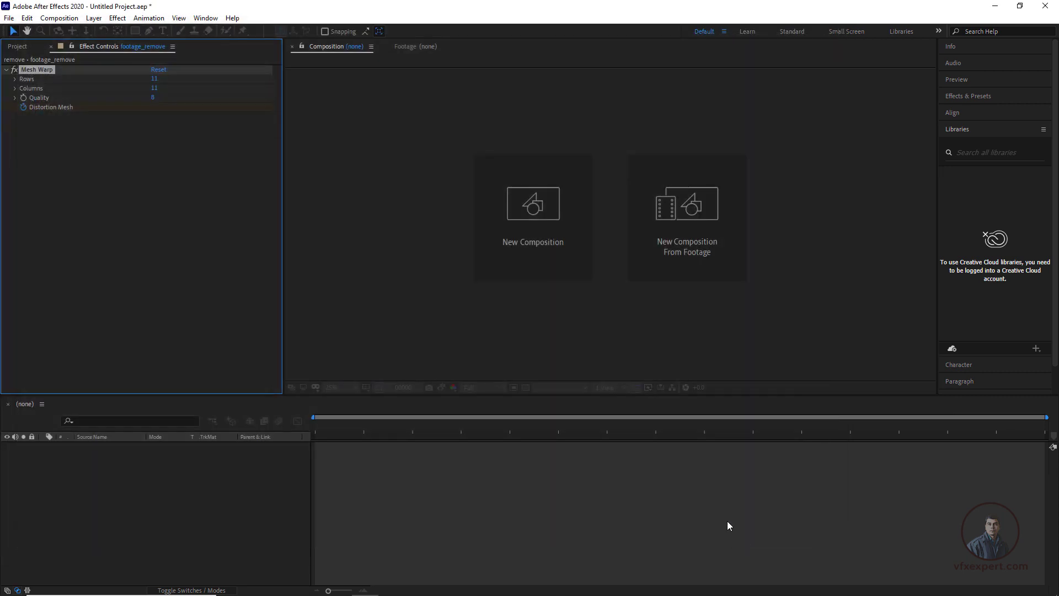
Examine the apply and remove composition pairs that the script added to the project.
left_click(19, 47)
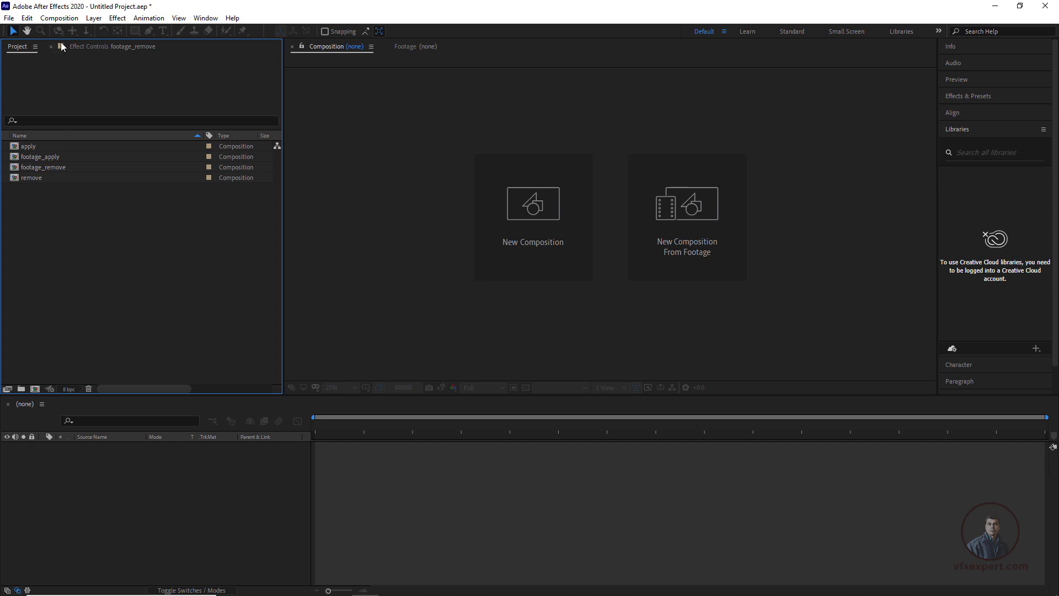
left_click_drag(26, 209, 93, 122)
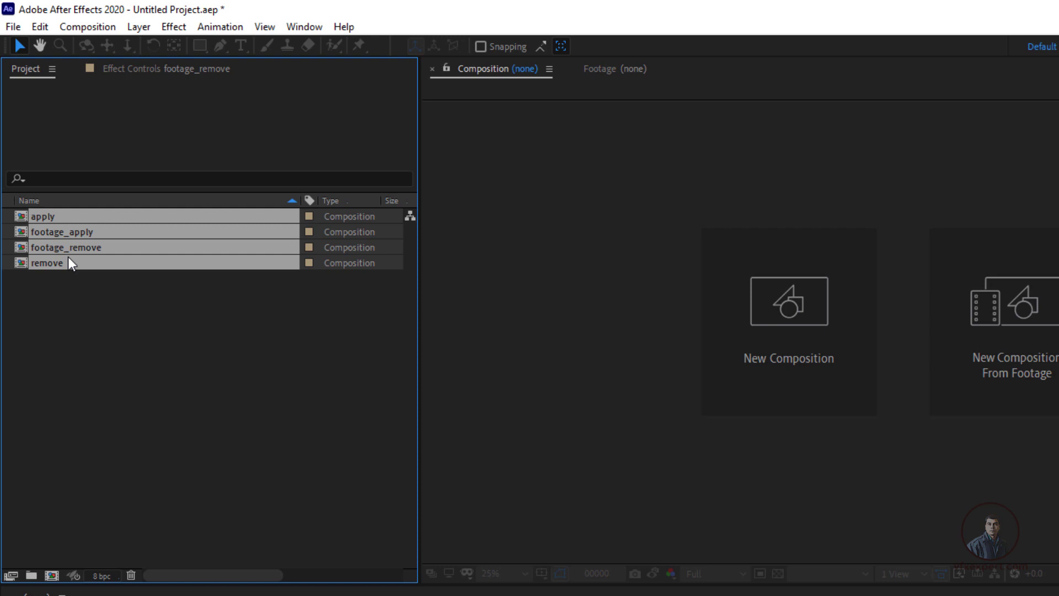
left_click(65, 307)
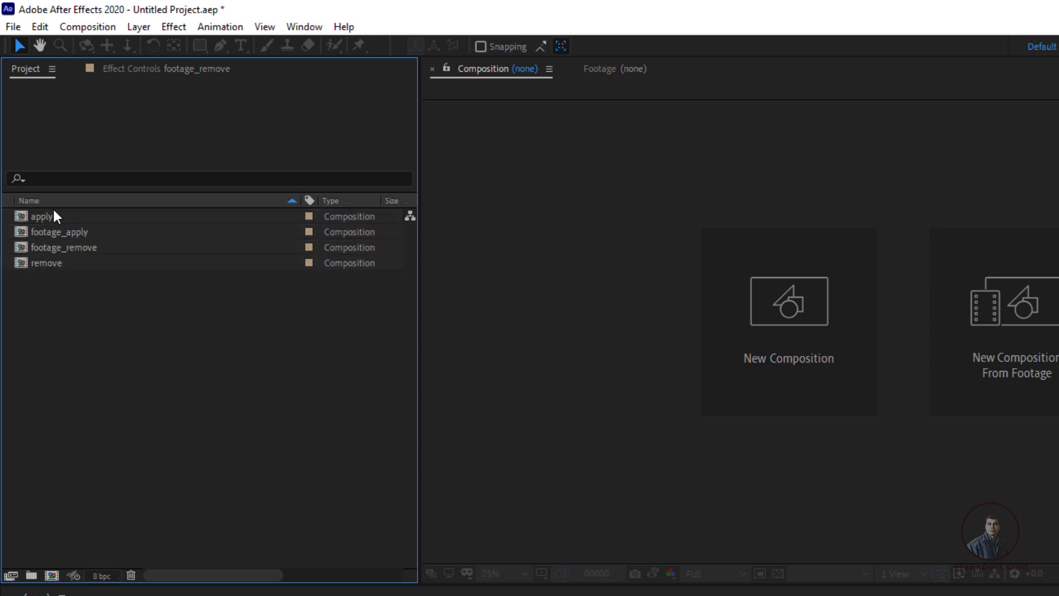
left_click(37, 232)
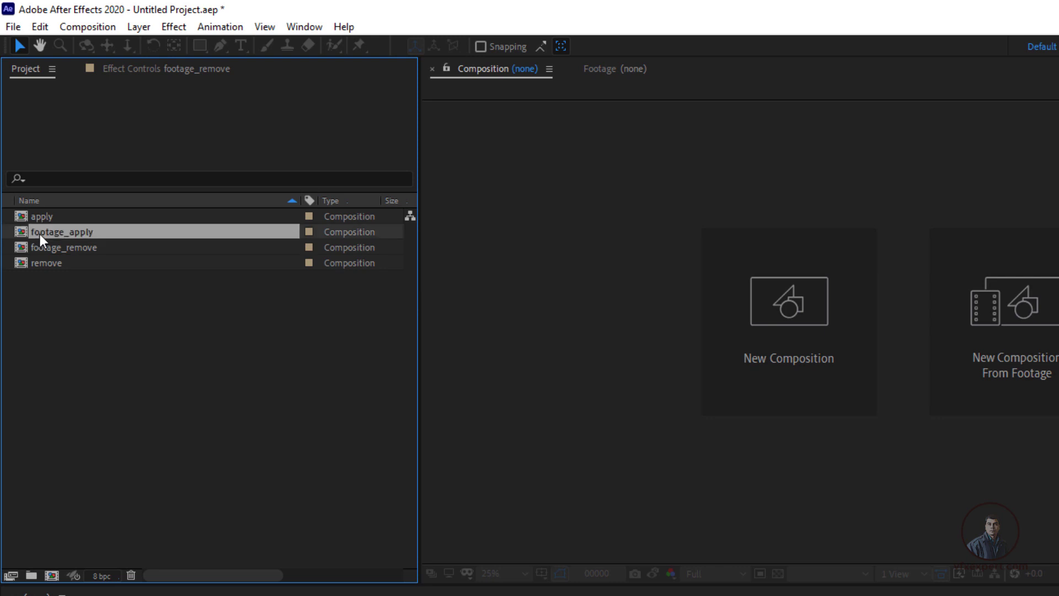
left_click(73, 216, "ctrl")
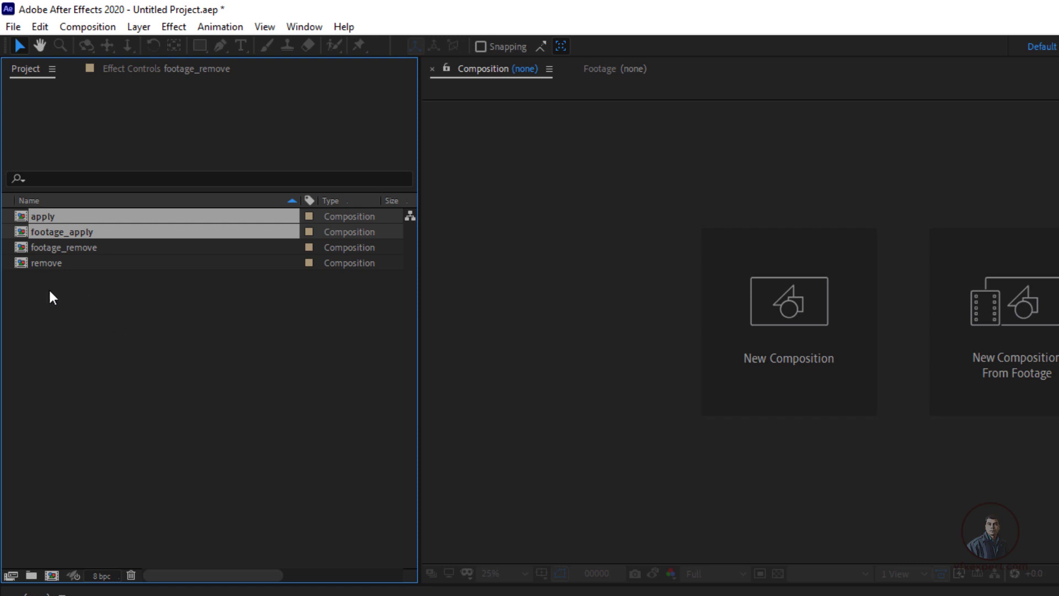
left_click_drag(49, 293, 61, 245)
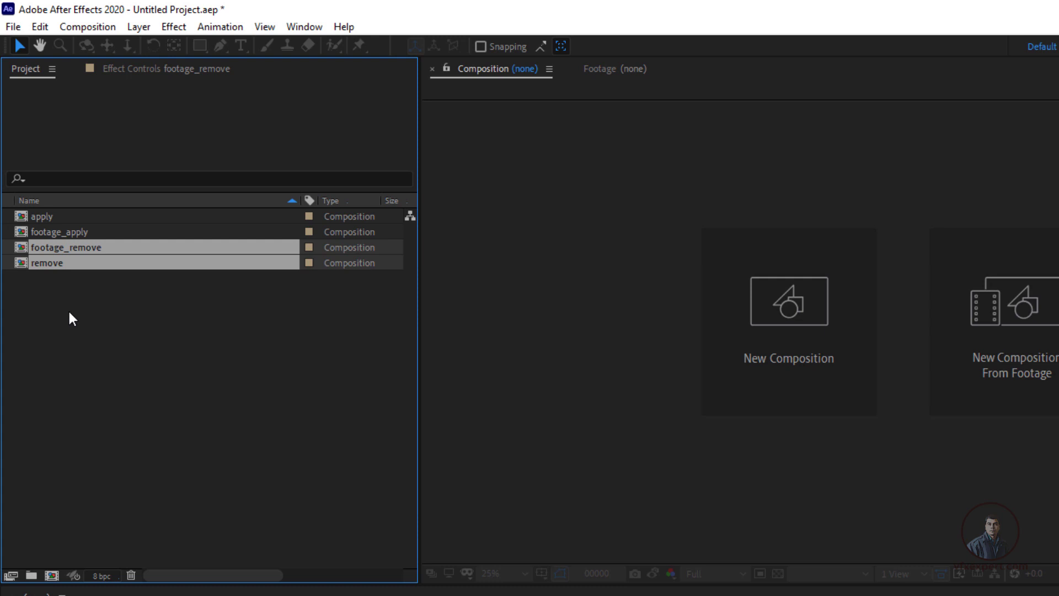
left_click(133, 349)
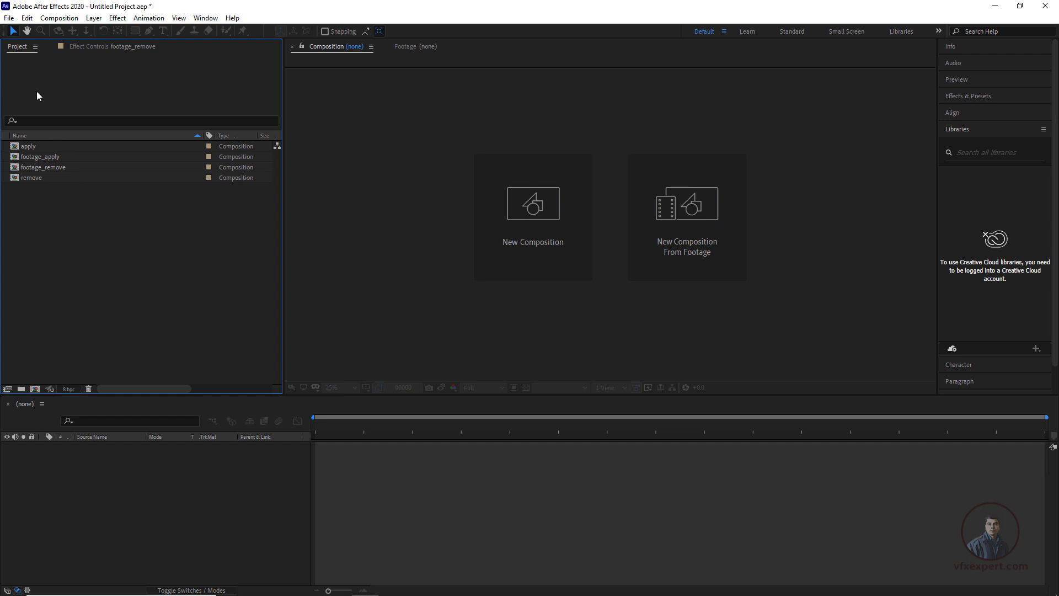
Import the hcw_mmtest_wide frames from the MM Test Wide folder as a PNG sequence, starting at frame 0000.
left_click(8, 18)
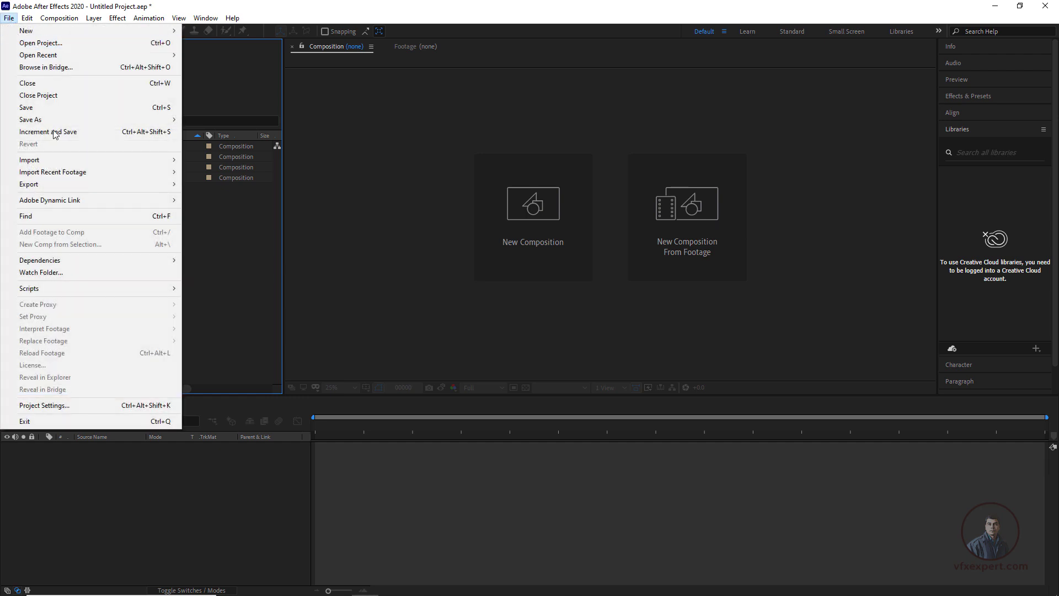
mouse_move(83, 160)
left_click(221, 159)
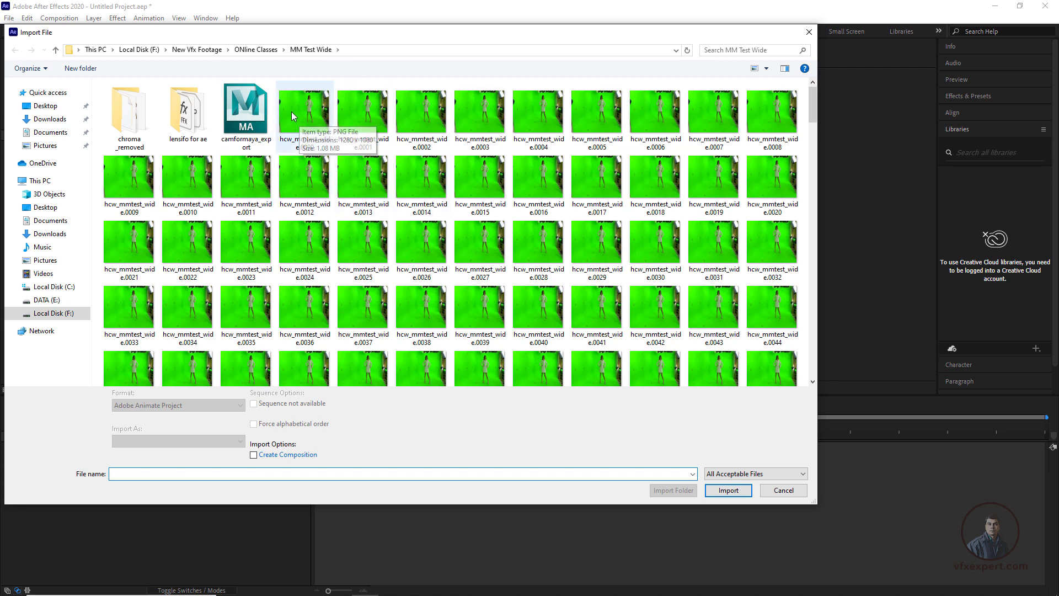
left_click(322, 122)
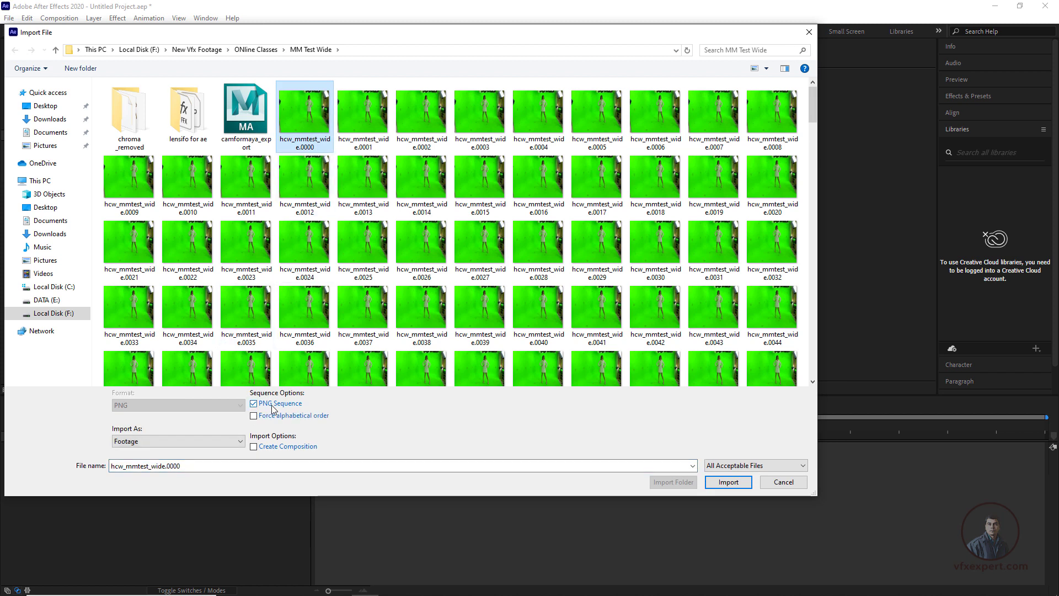
left_click(717, 483)
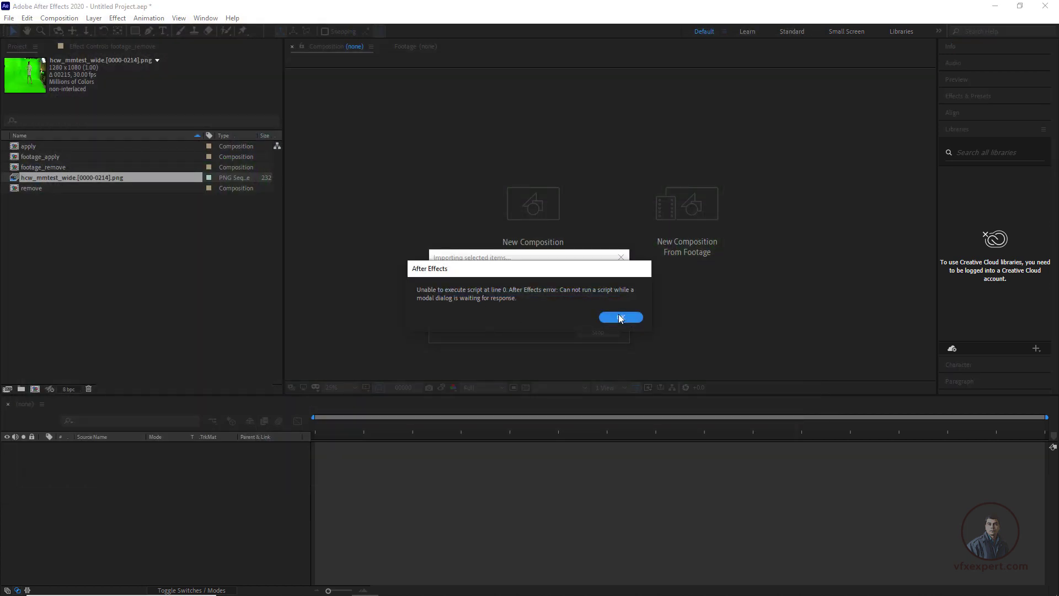
left_click(619, 318)
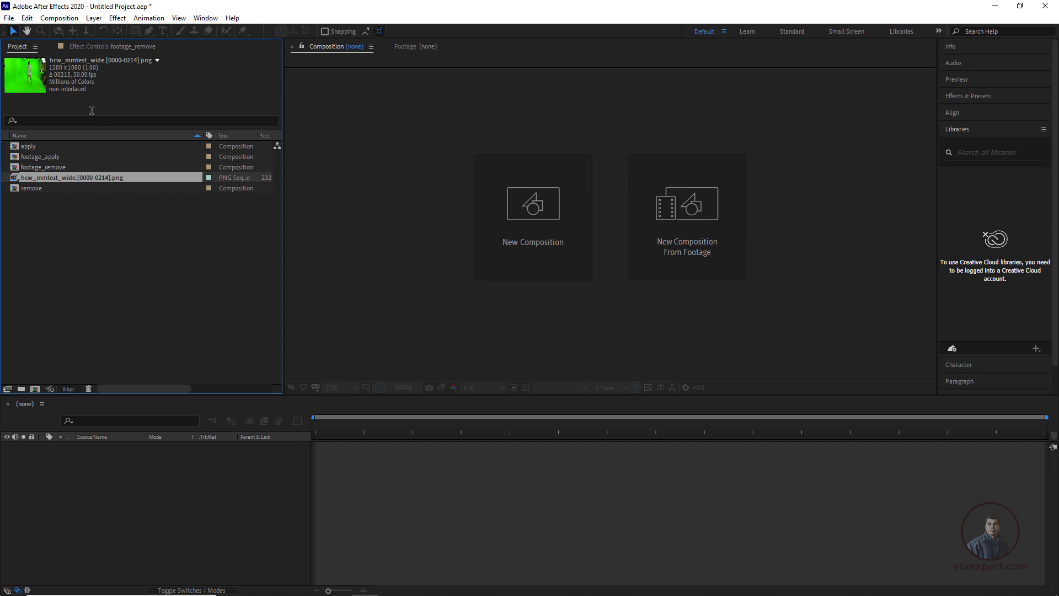
Import the hcw_mmtest_wide_dewarped frames from the MM Test Wide folder as a PNG sequence, starting at frame 0000.
left_click(11, 18)
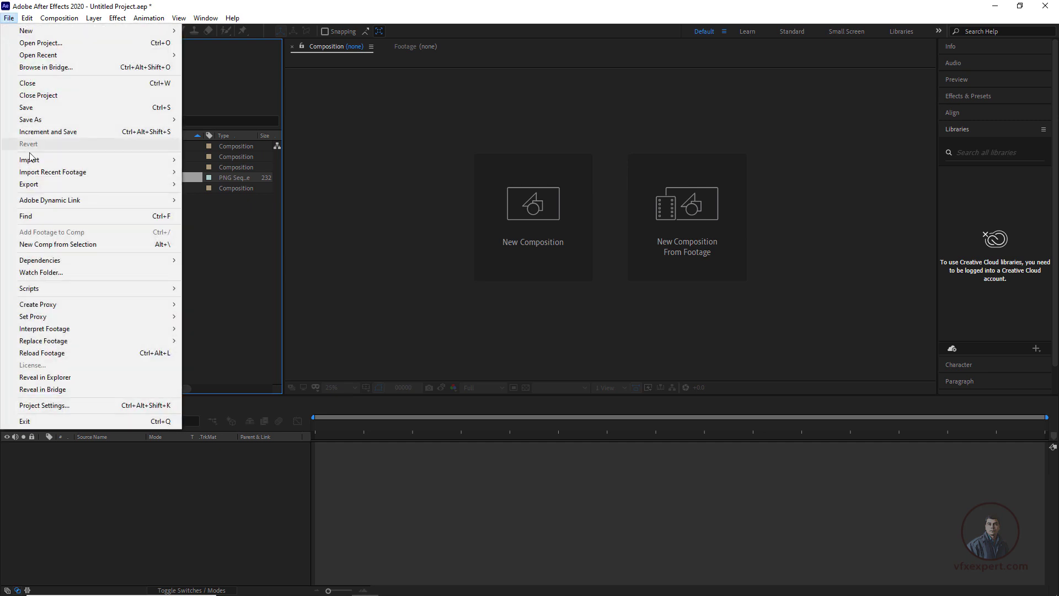
mouse_move(107, 162)
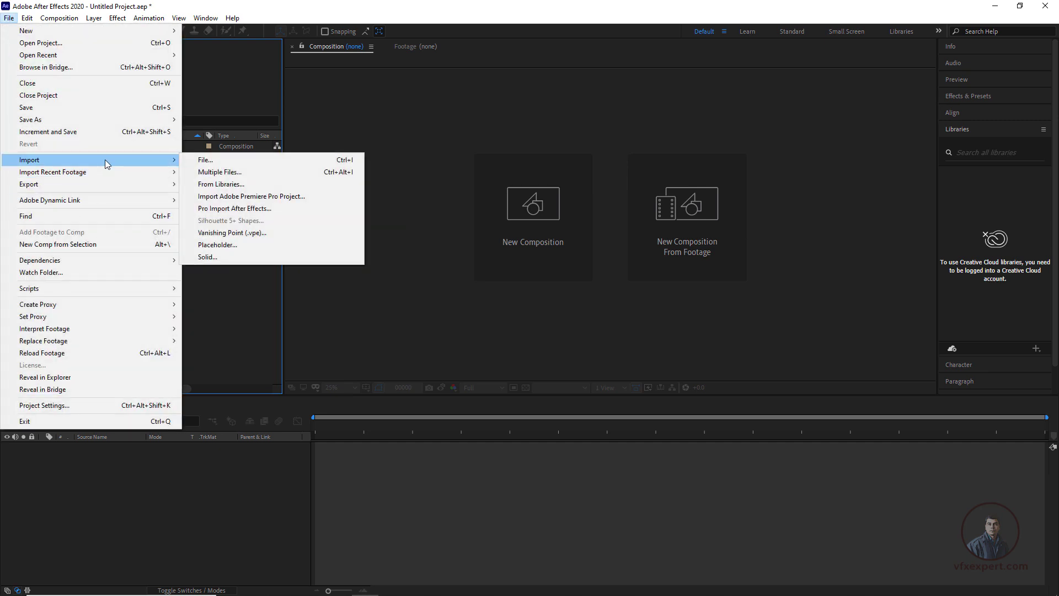
left_click(220, 160)
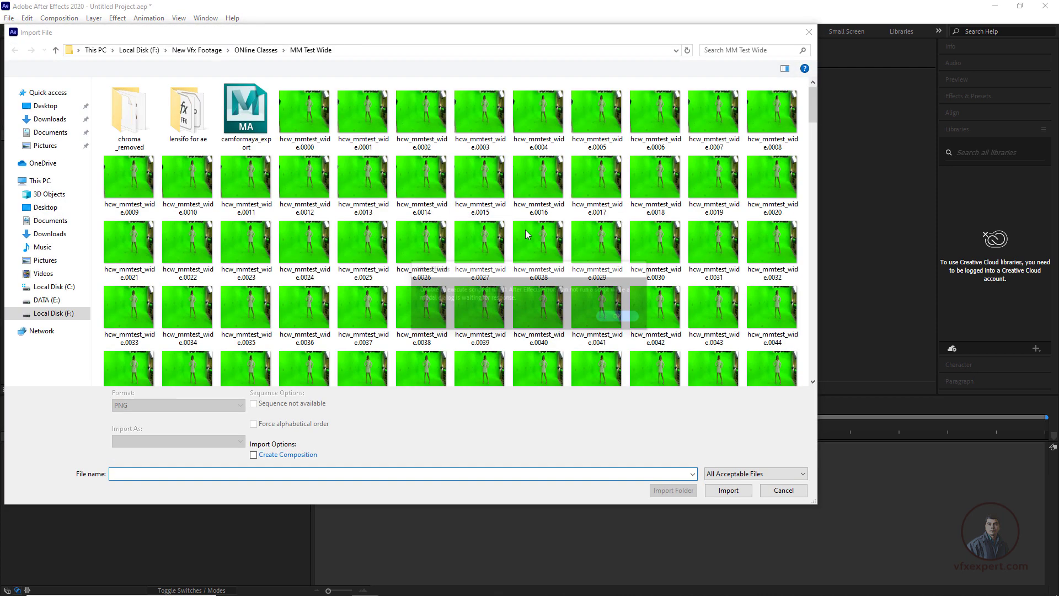
left_click(617, 316)
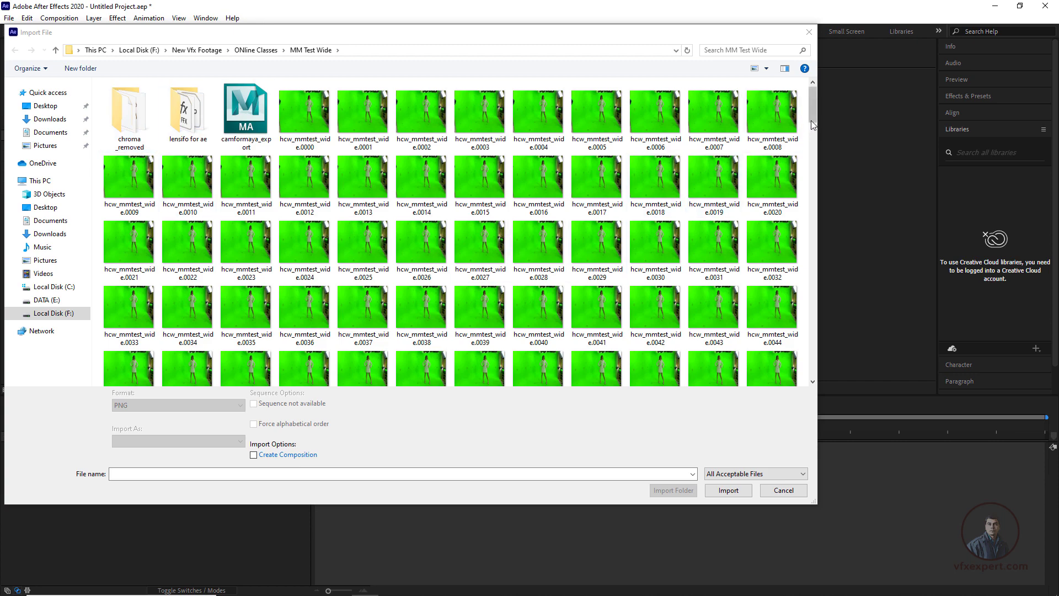
left_click_drag(812, 124, 812, 245)
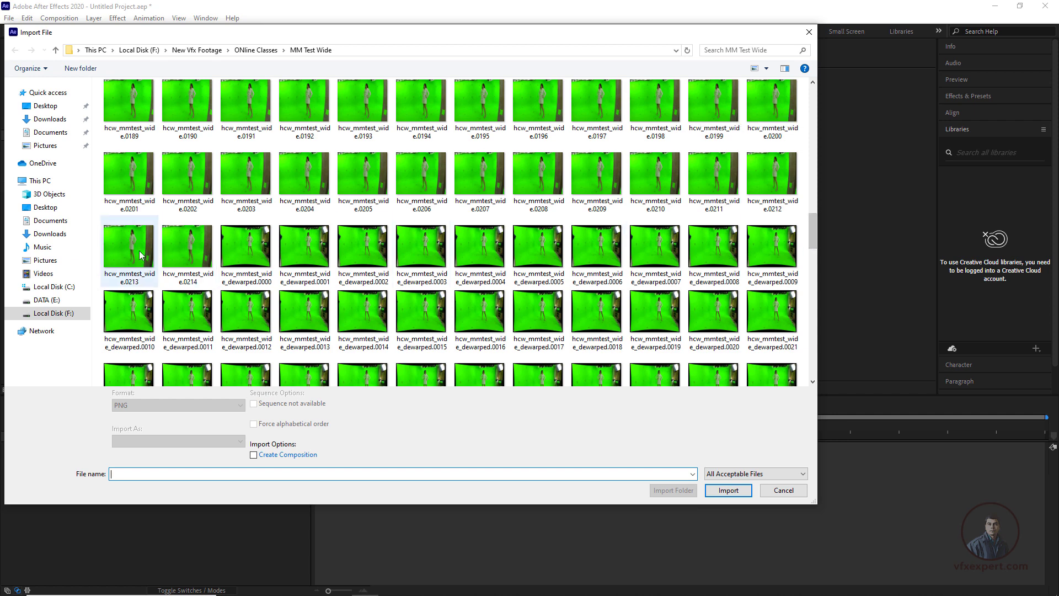
left_click(246, 249)
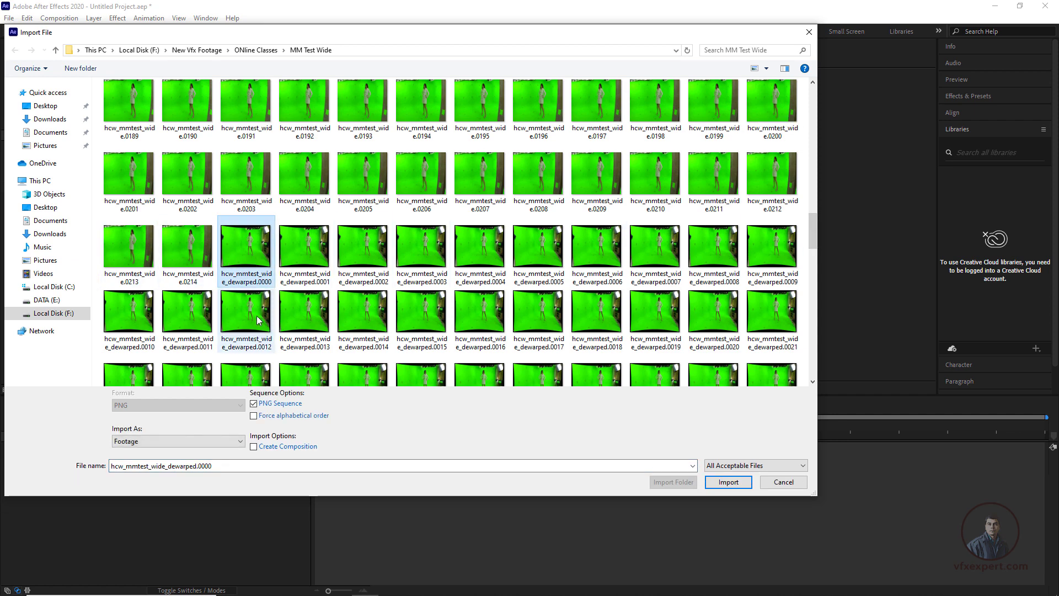
left_click(253, 403)
left_click(725, 483)
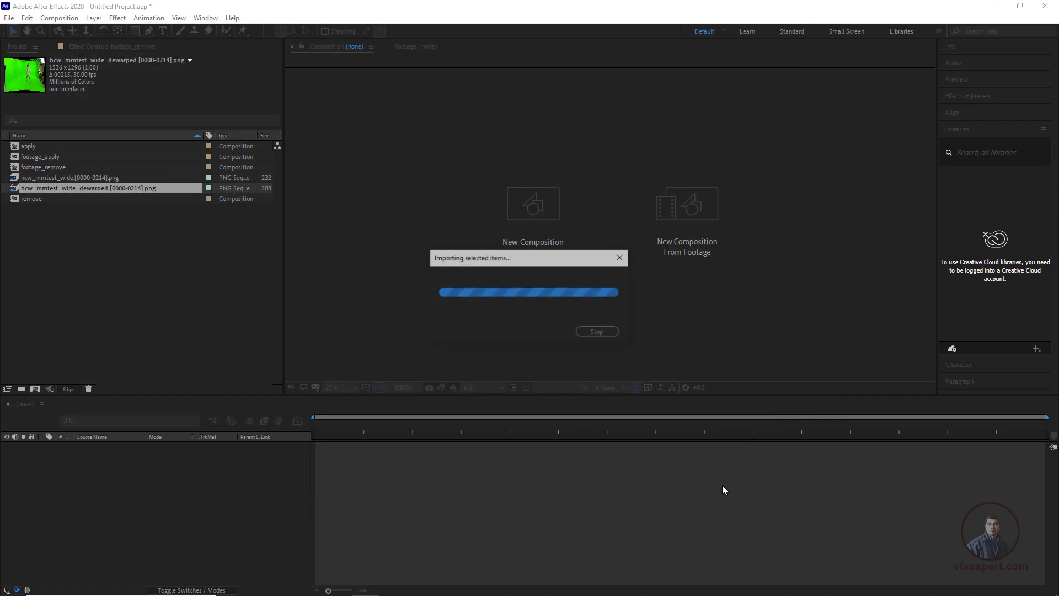
left_click(617, 319)
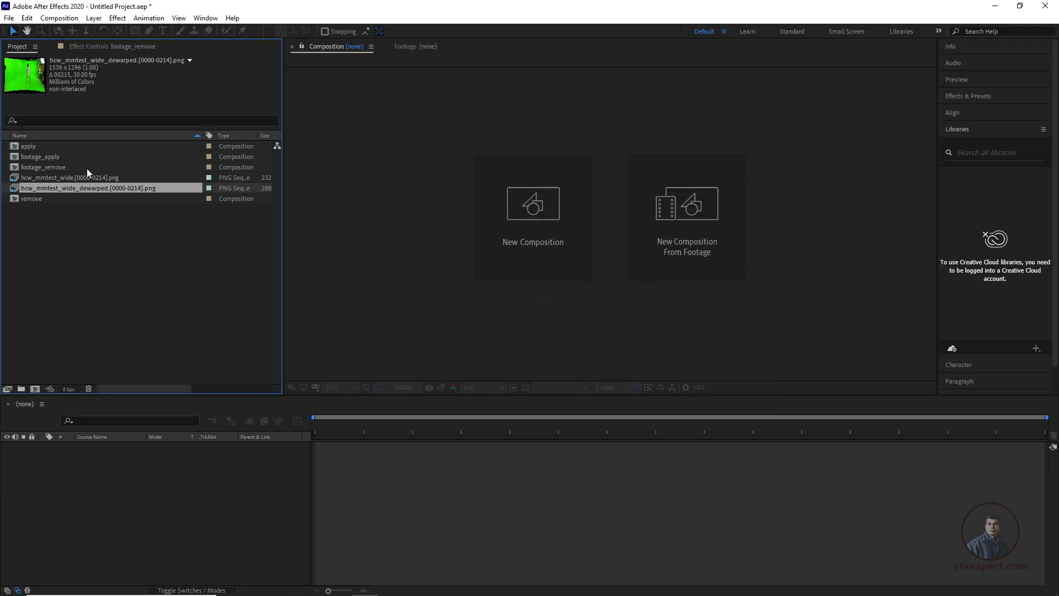
left_click(61, 218)
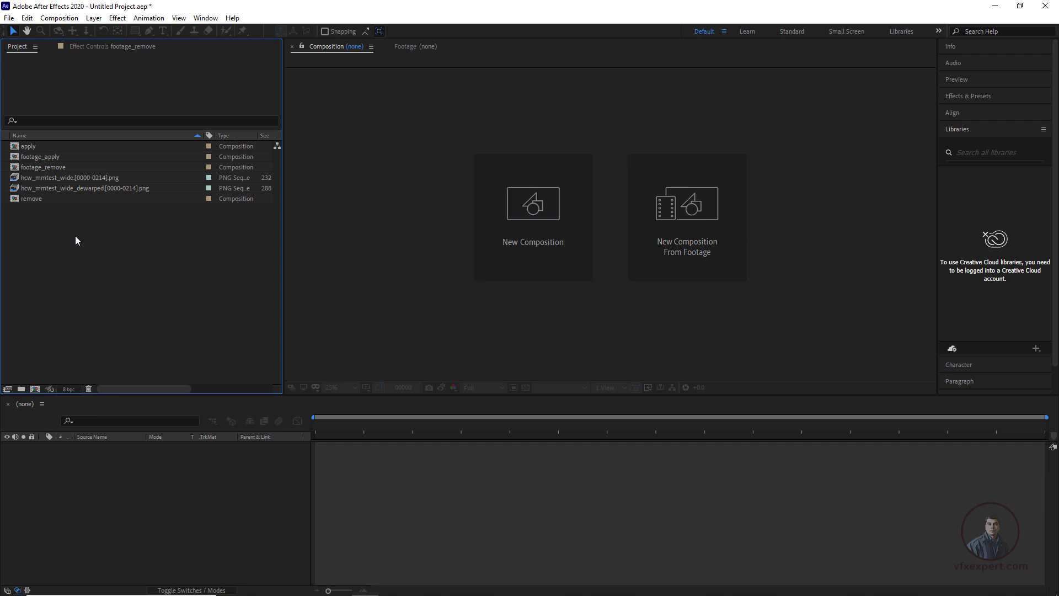
Import the cam_new6up2 PNG sequence from the "3d setup render" folder inside the footage folder of Final lens compositing.
left_click(9, 19)
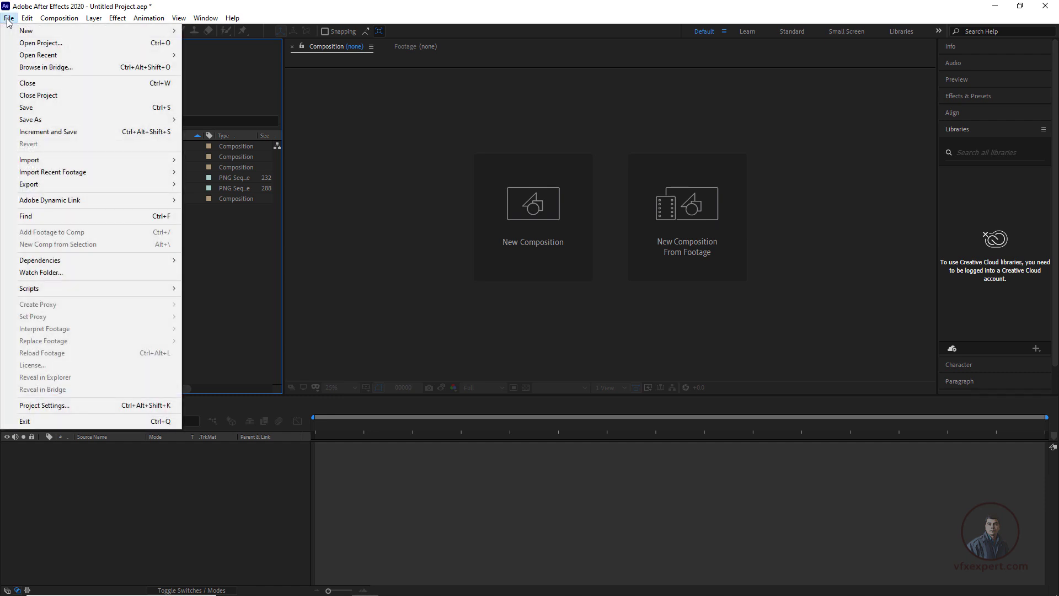
mouse_move(86, 162)
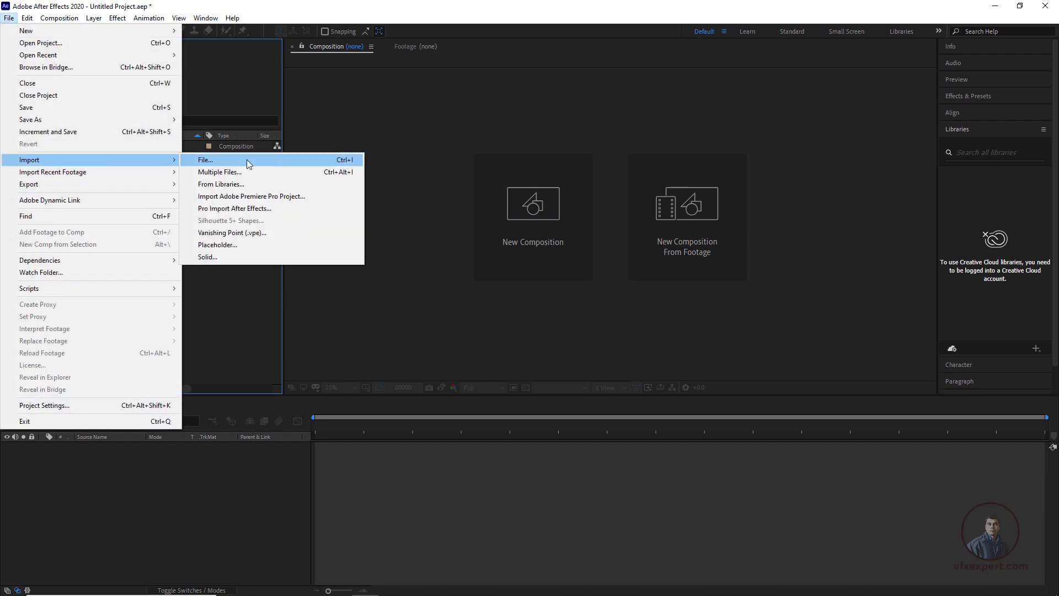
left_click(247, 160)
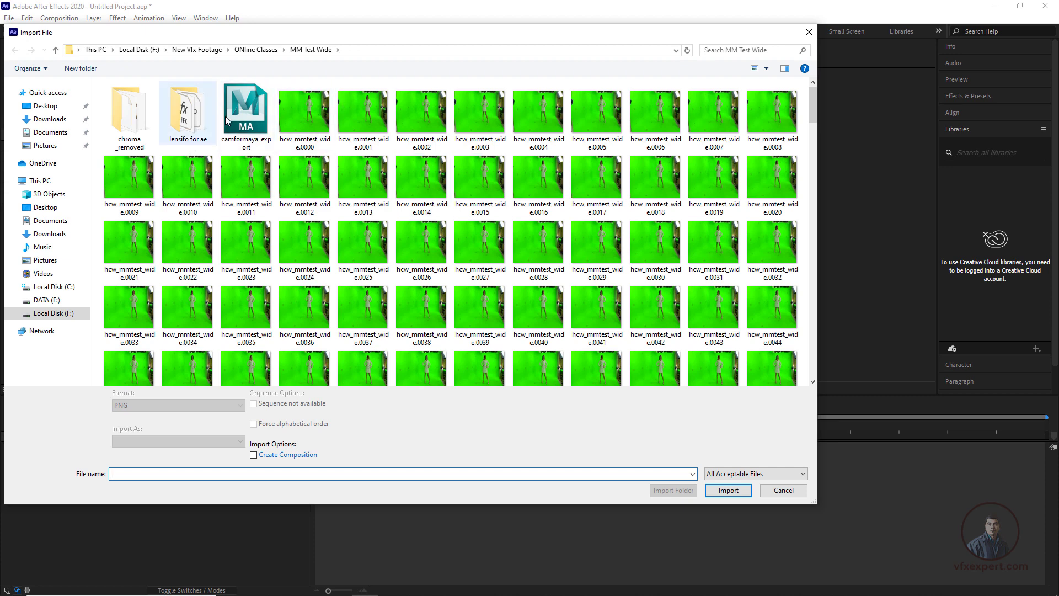
left_click(278, 51)
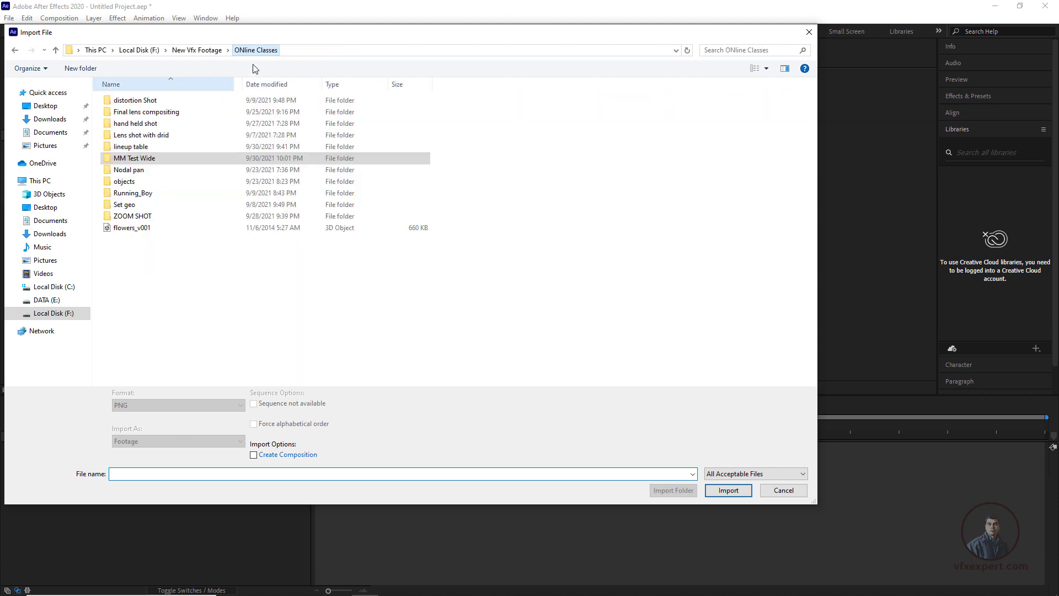
double_click(168, 112)
double_click(144, 101)
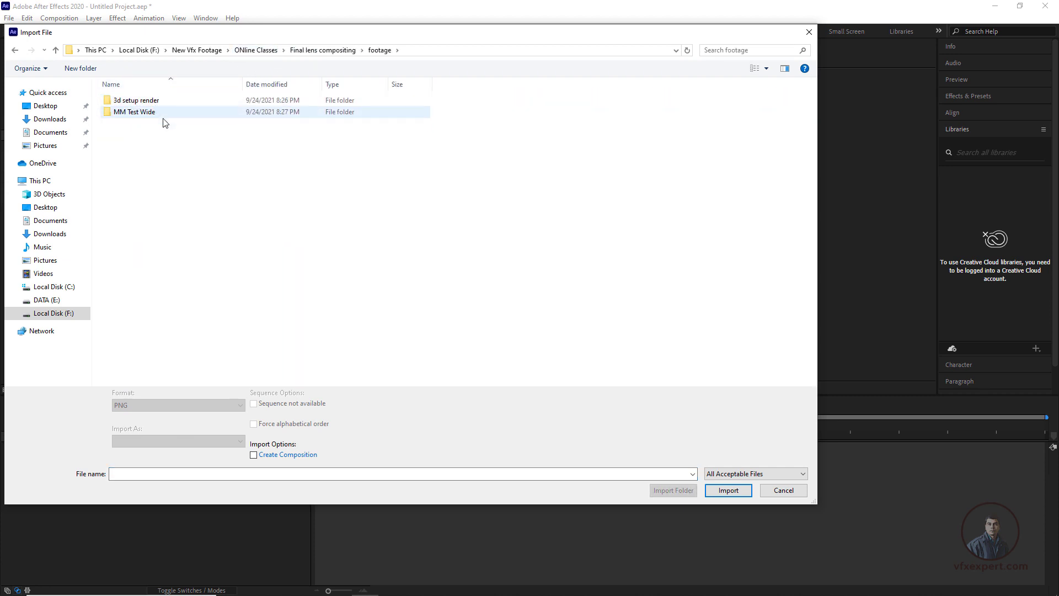
left_click(158, 103)
double_click(158, 102)
left_click(145, 107)
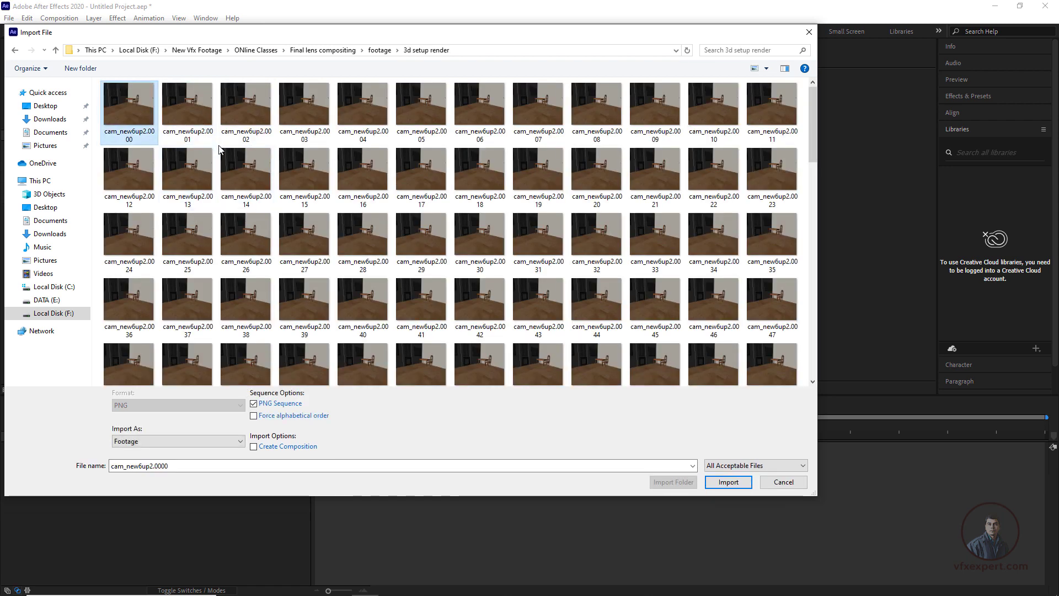
left_click(729, 482)
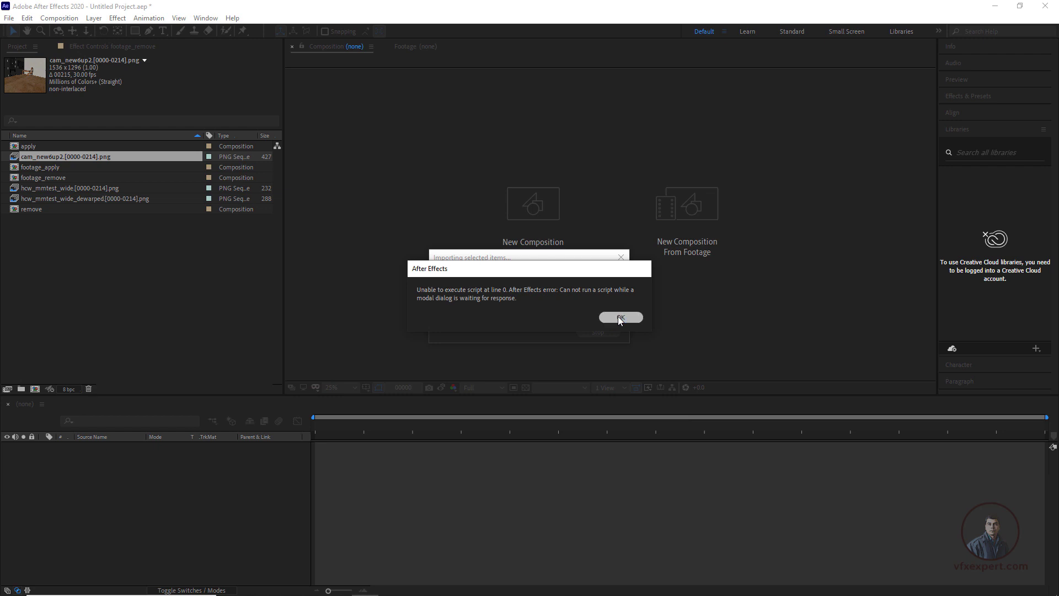
left_click(620, 318)
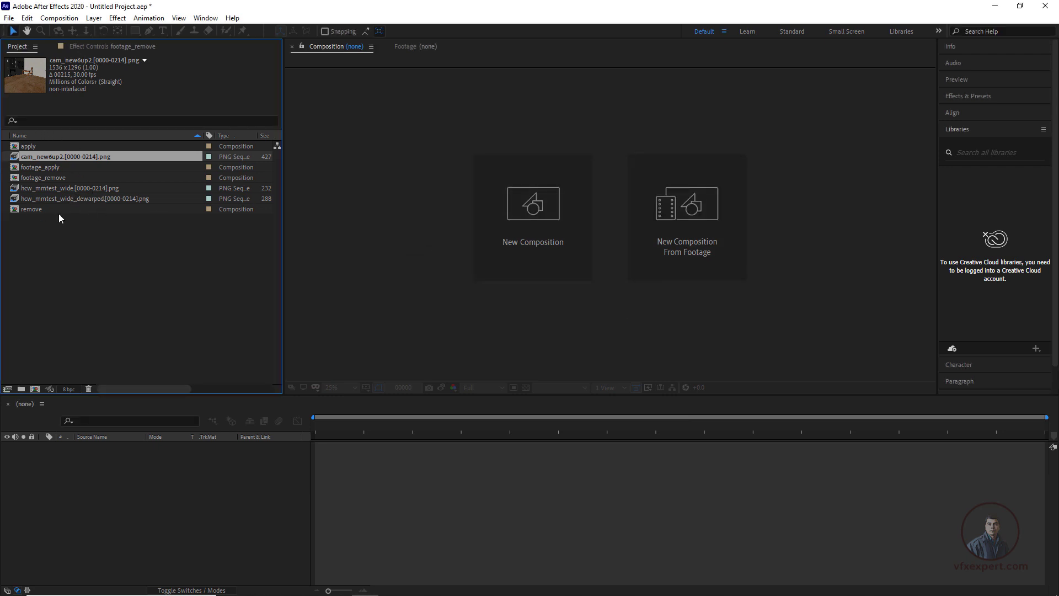
left_click(92, 241)
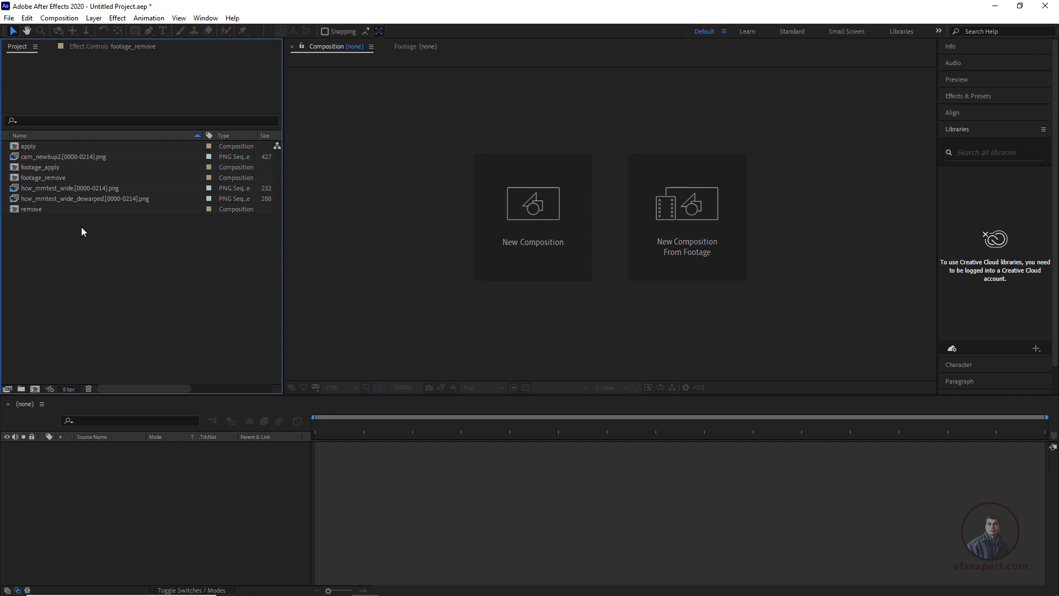
Interpret the hcw_mmtest_wide sequence at 24 frames per second with the DVCPRO HD 1080 (1.5) pixel aspect ratio.
left_click(94, 188)
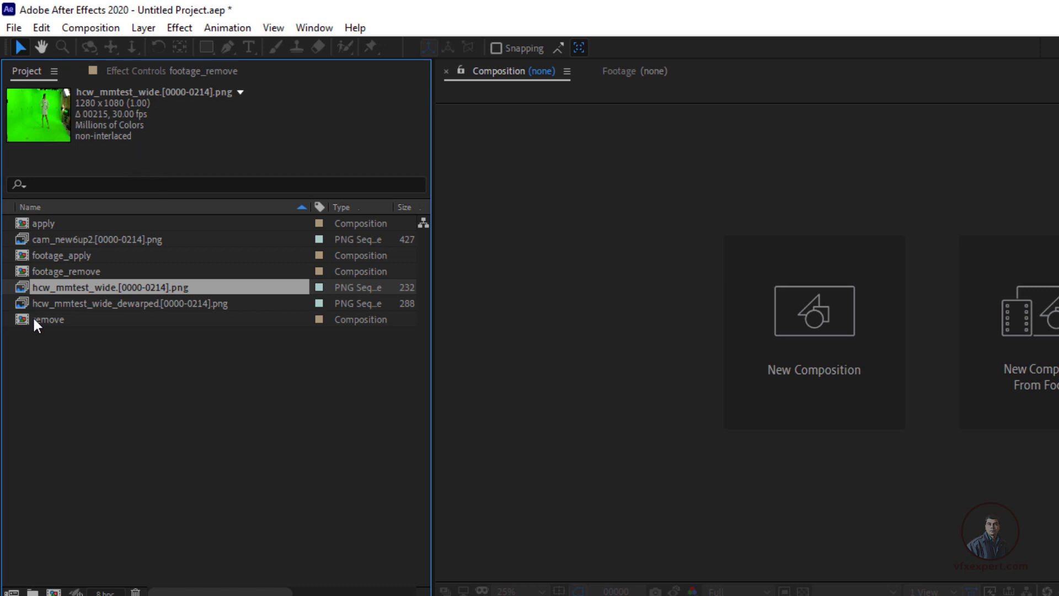
right_click(120, 291)
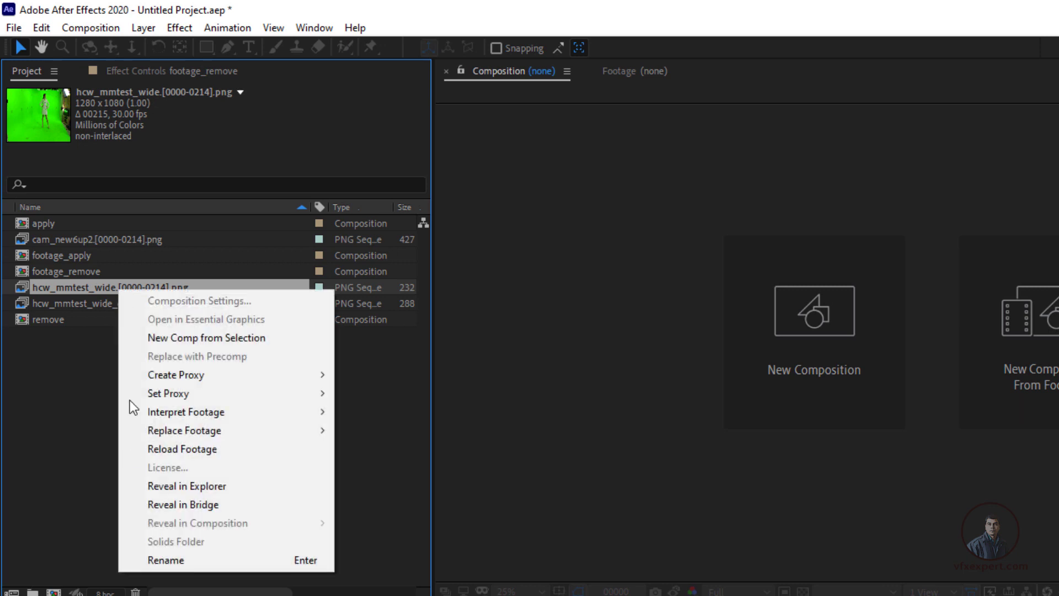
mouse_move(233, 418)
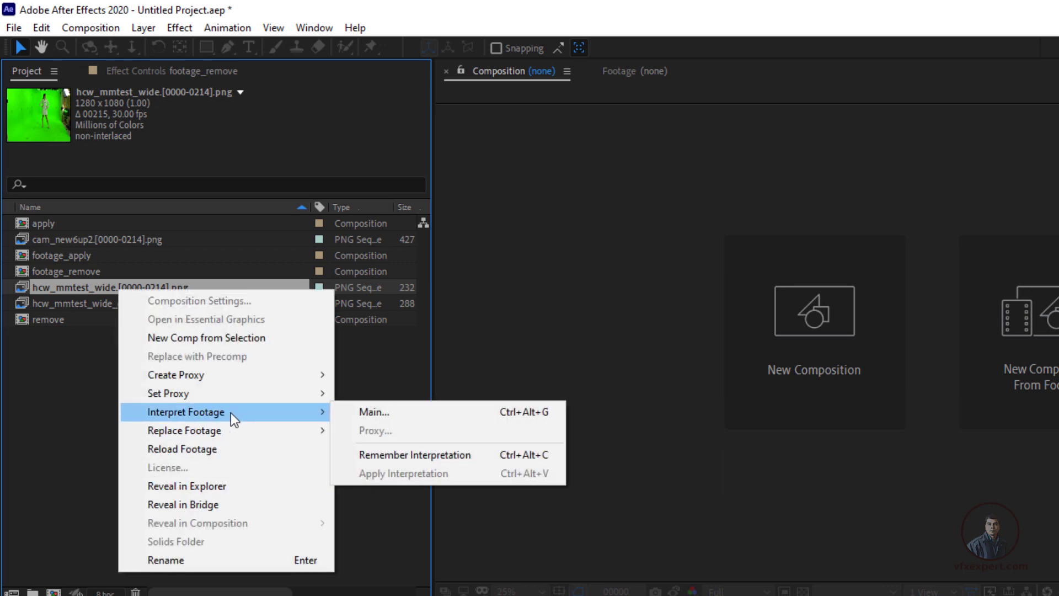
left_click(381, 412)
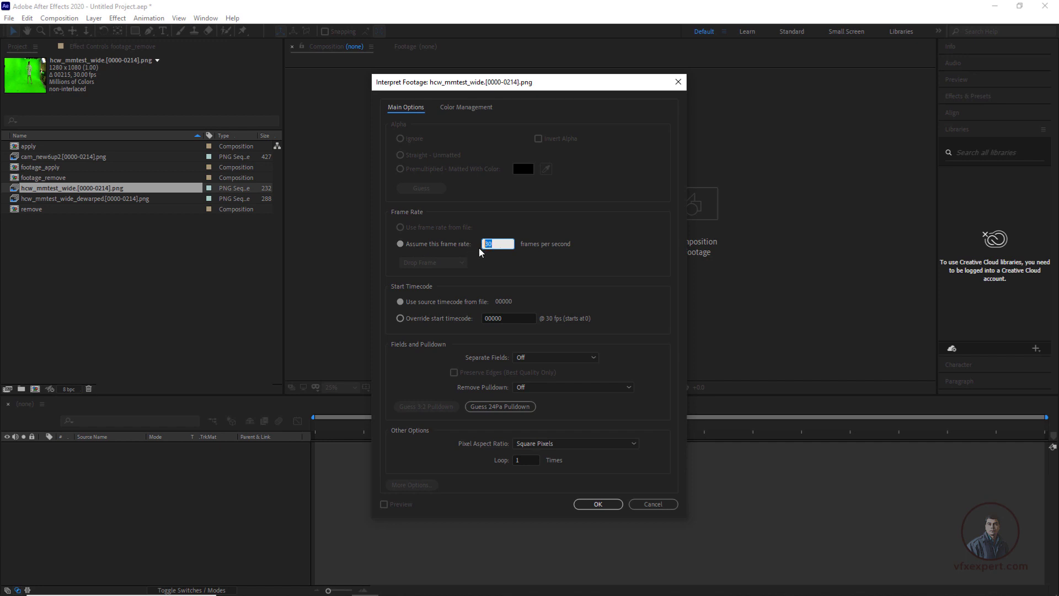
type("24")
left_click(568, 446)
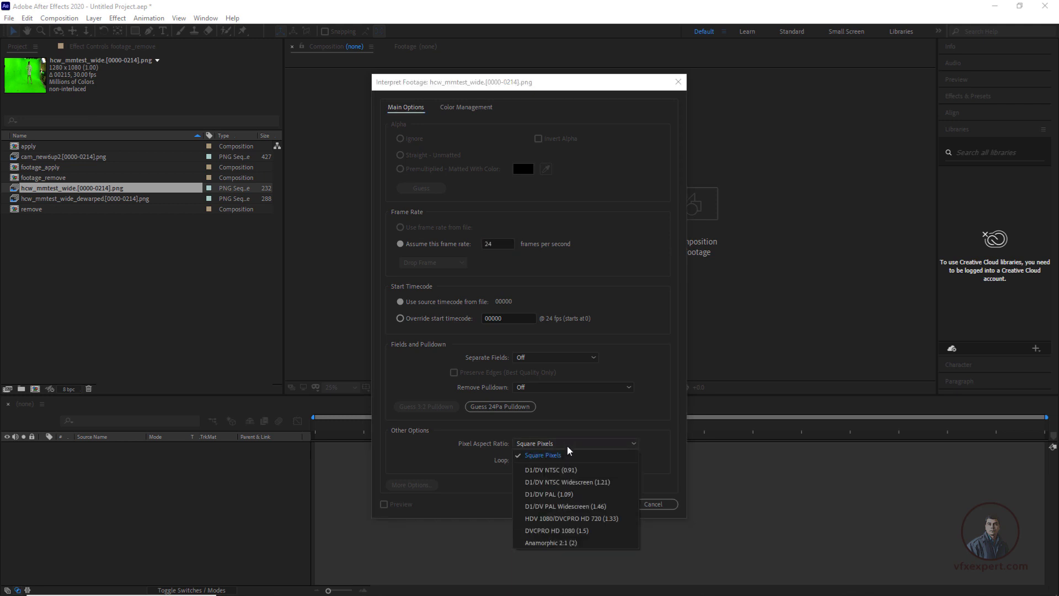
left_click(570, 533)
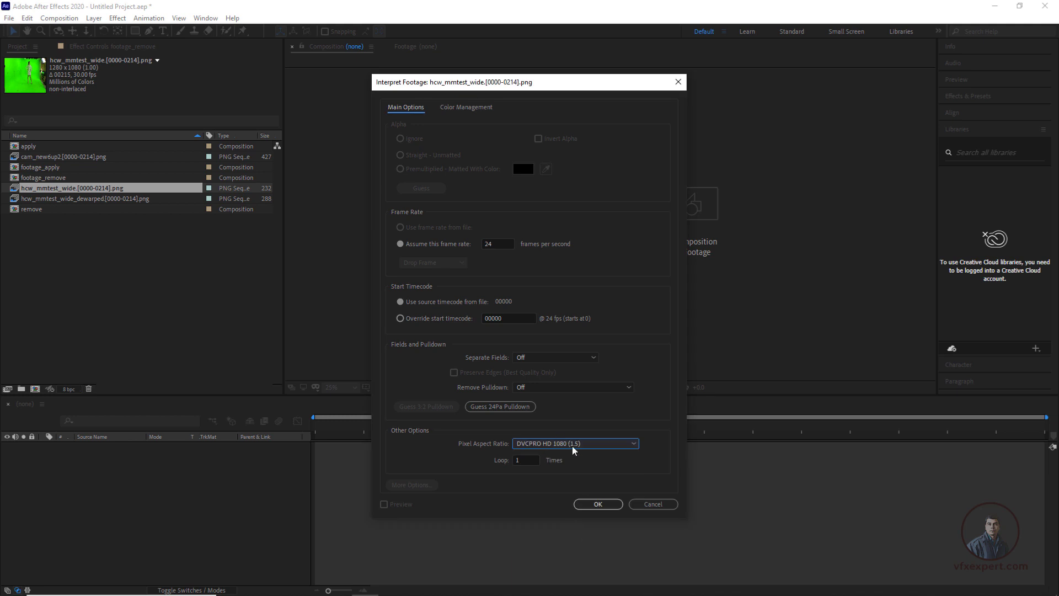
left_click(596, 504)
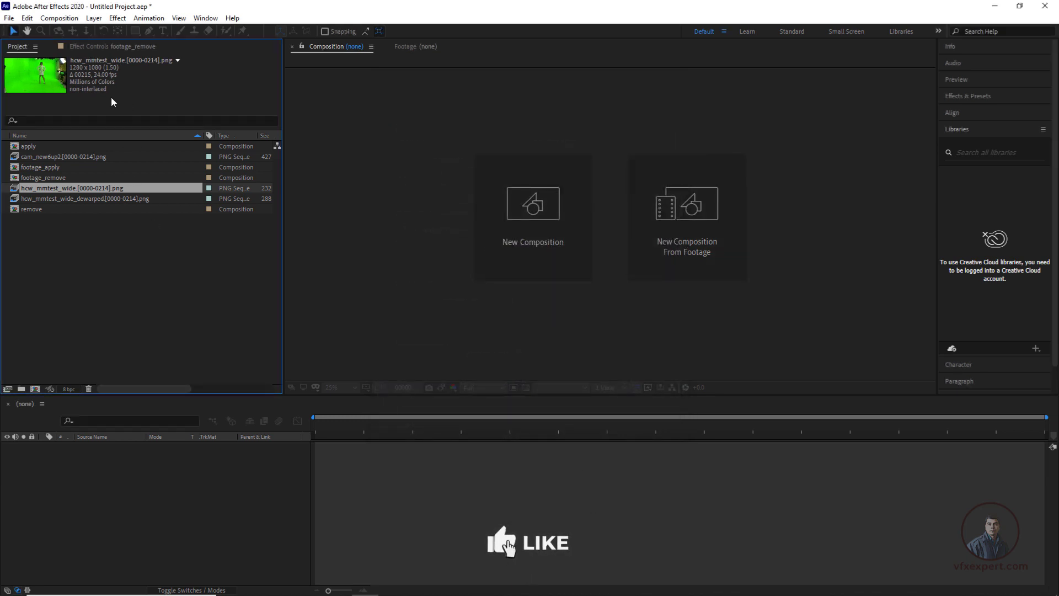
Interpret the hcw_mmtest_wide_dewarped sequence at 24 frames per second with a 1.5 pixel aspect ratio.
left_click(46, 199)
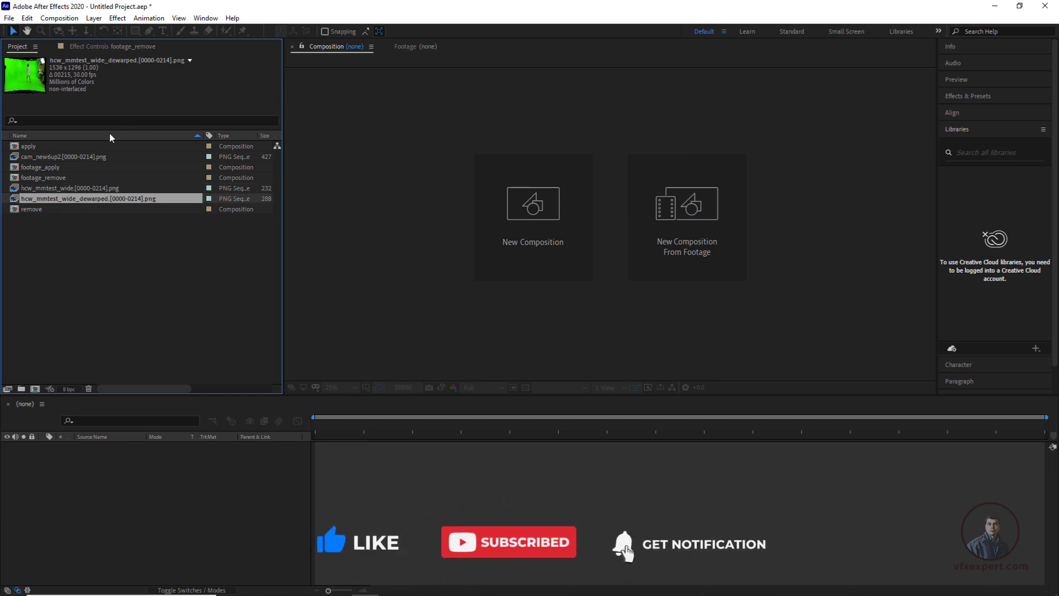
right_click(71, 202)
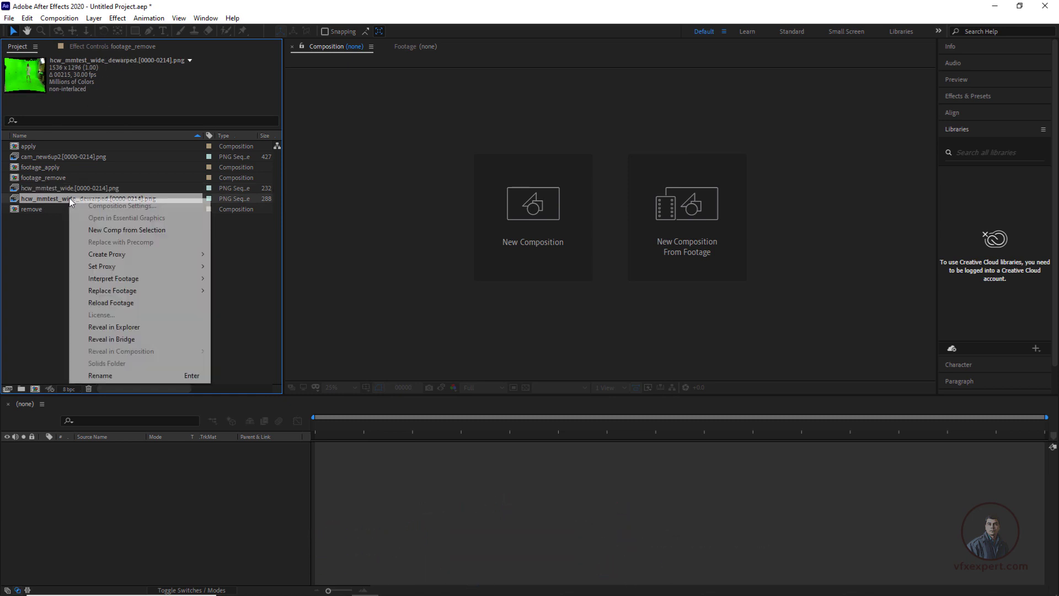
mouse_move(165, 278)
left_click(256, 279)
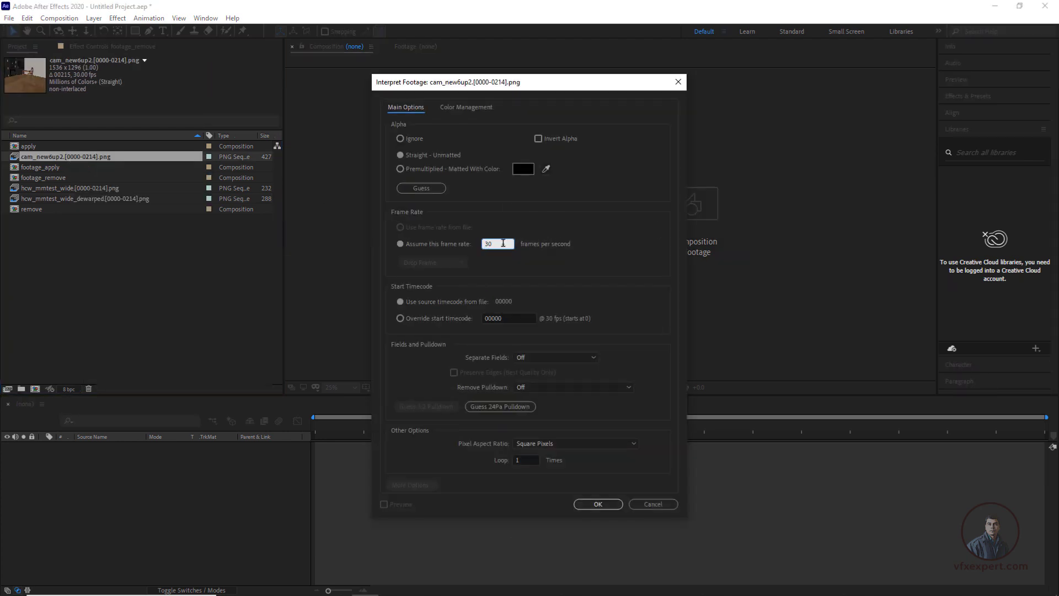
Interpret the cam_new6up2 render sequence at 24 frames per second with a 1.5 pixel aspect ratio.
left_click(574, 440)
left_click(602, 501)
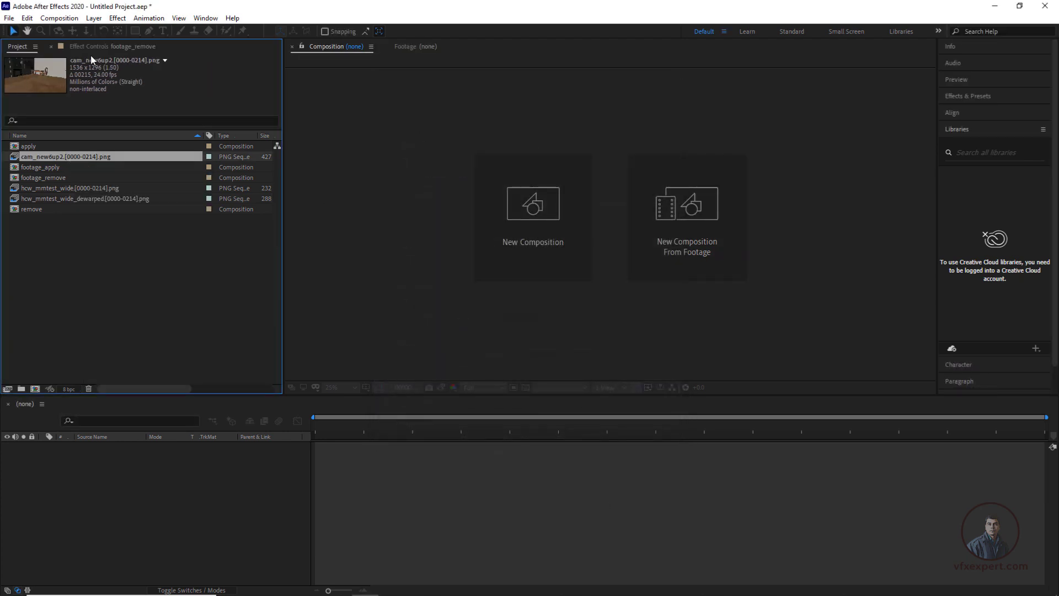
left_click(83, 255)
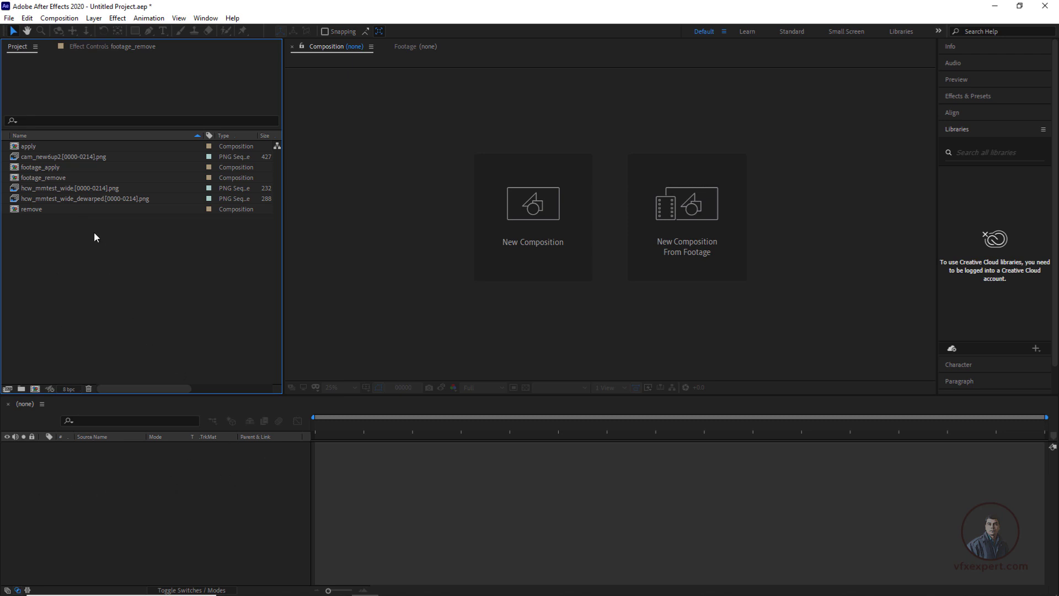
Open the footage_remove and remove compositions and compare their contents, ending in footage_remove.
left_click(38, 178)
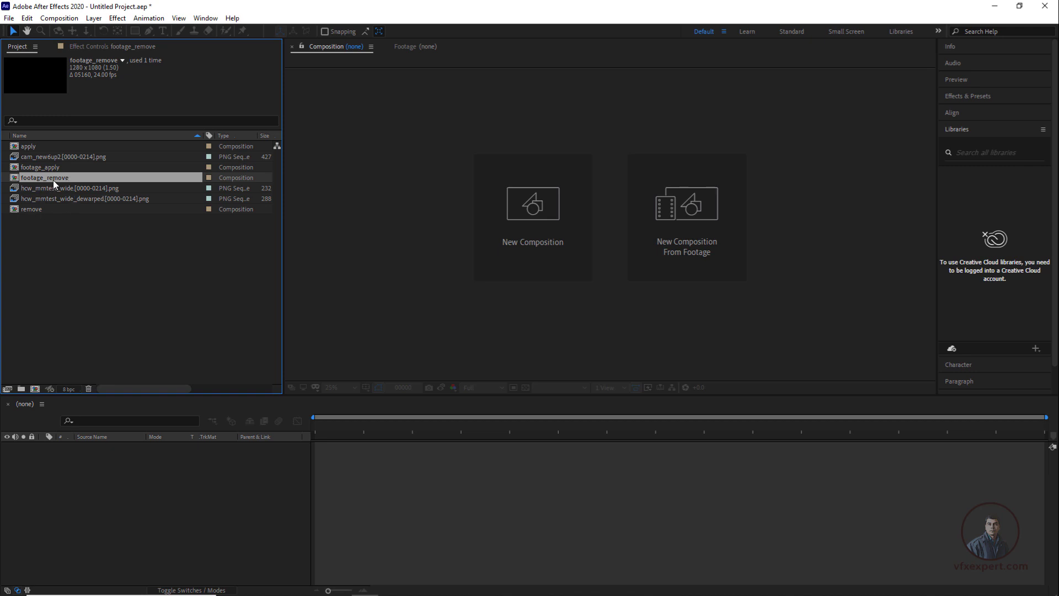
double_click(53, 177)
left_click(36, 209)
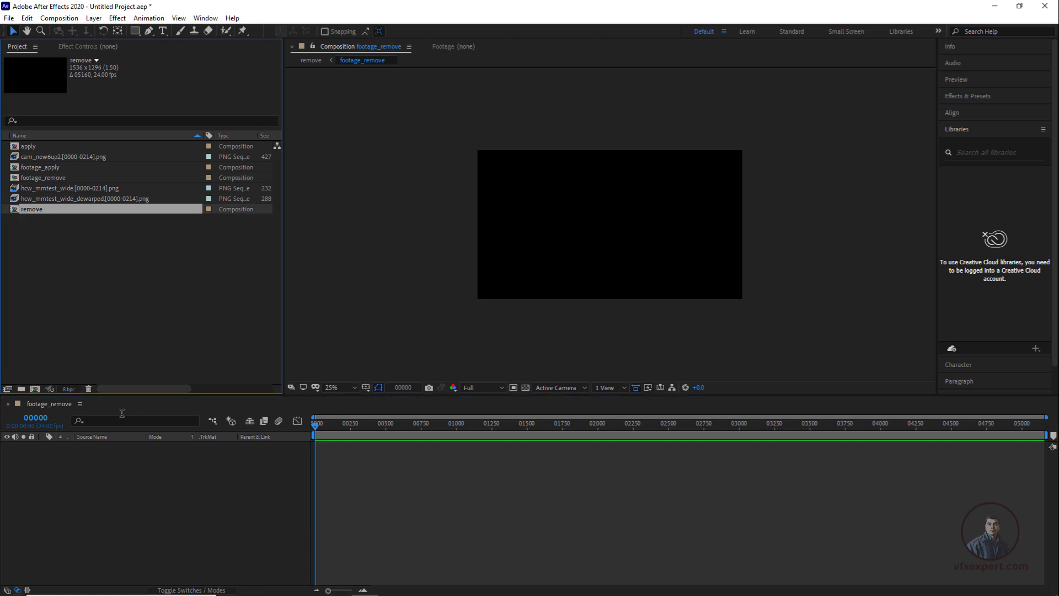
double_click(38, 211)
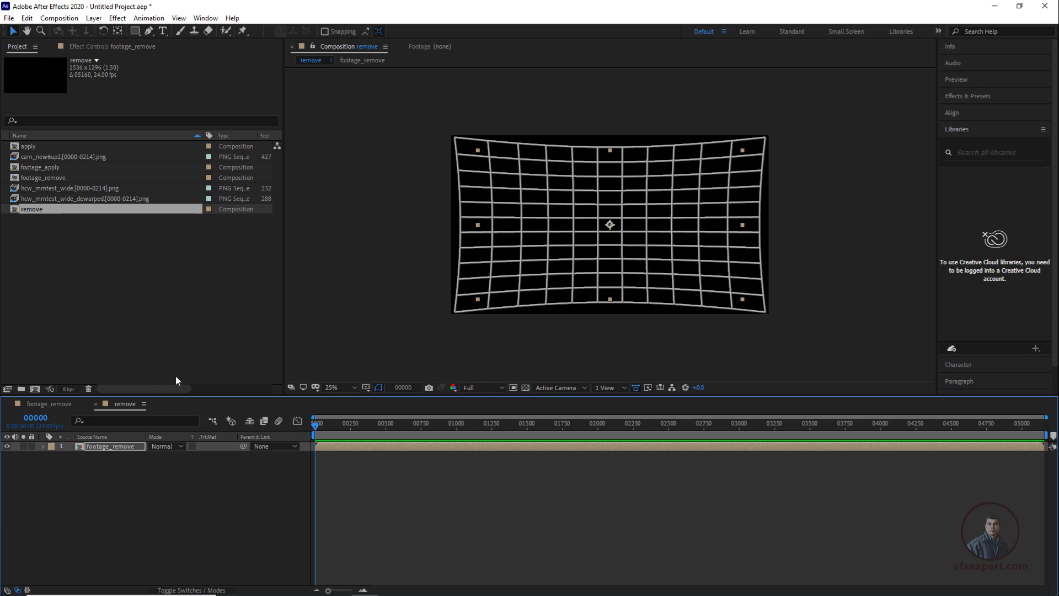
left_click(56, 403)
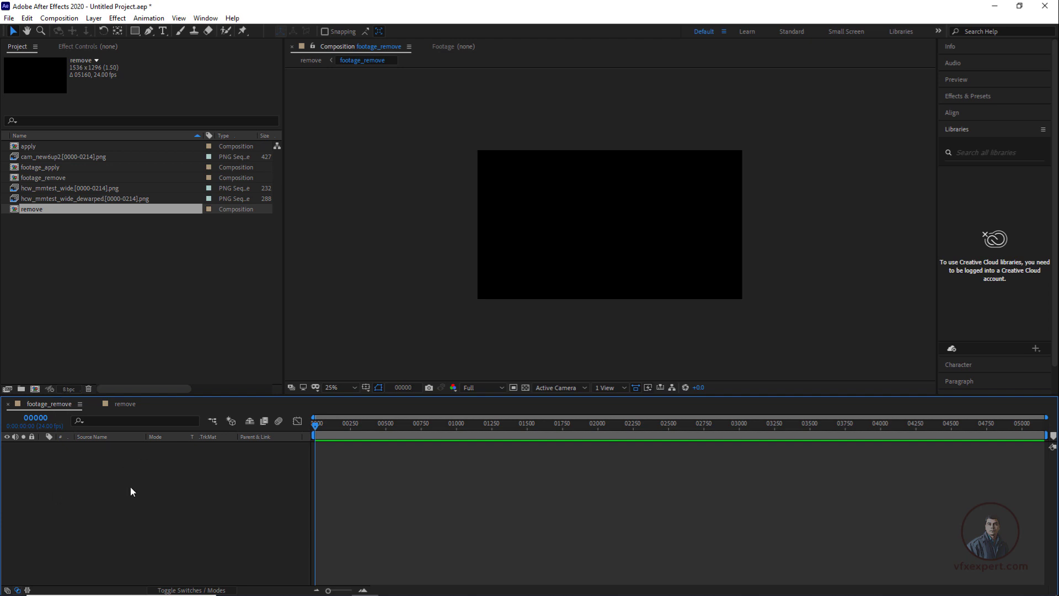
left_click(126, 405)
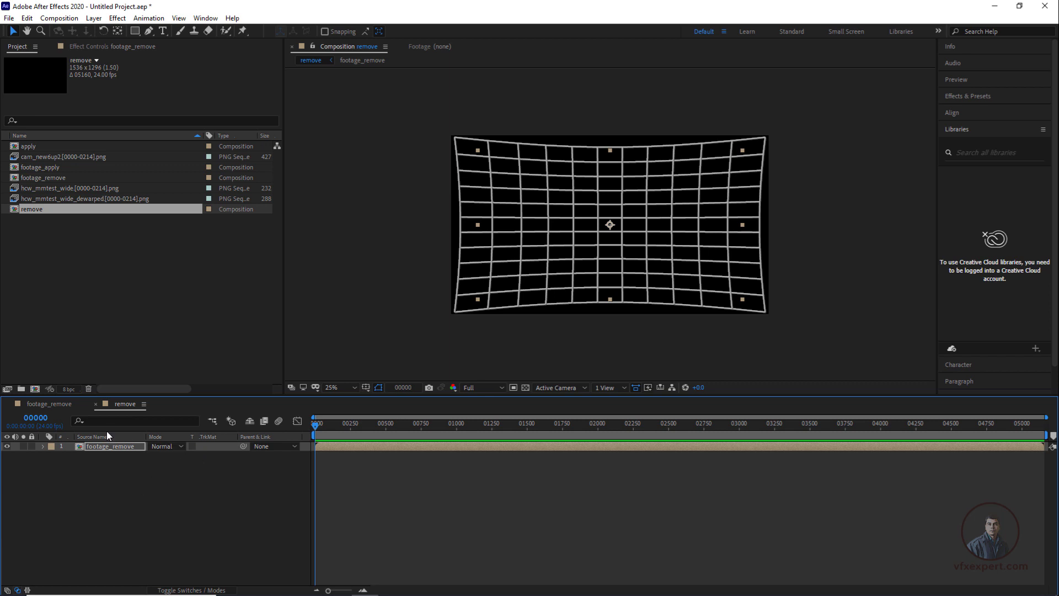
left_click(64, 408)
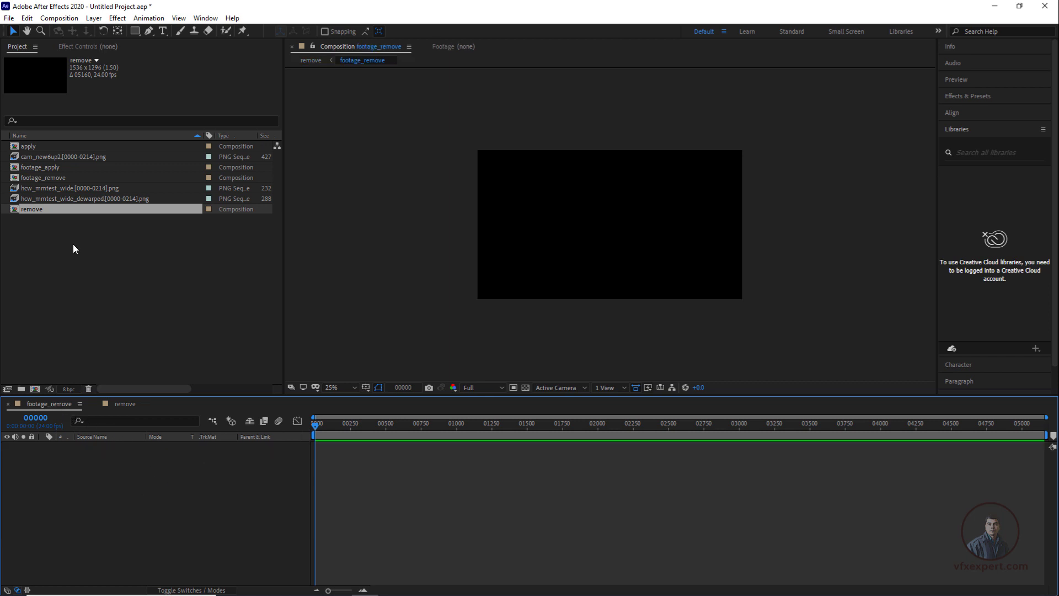
Preview the hcw_mmtest_wide plate in the footage viewer by scrubbing through to its last frame.
left_click(90, 189)
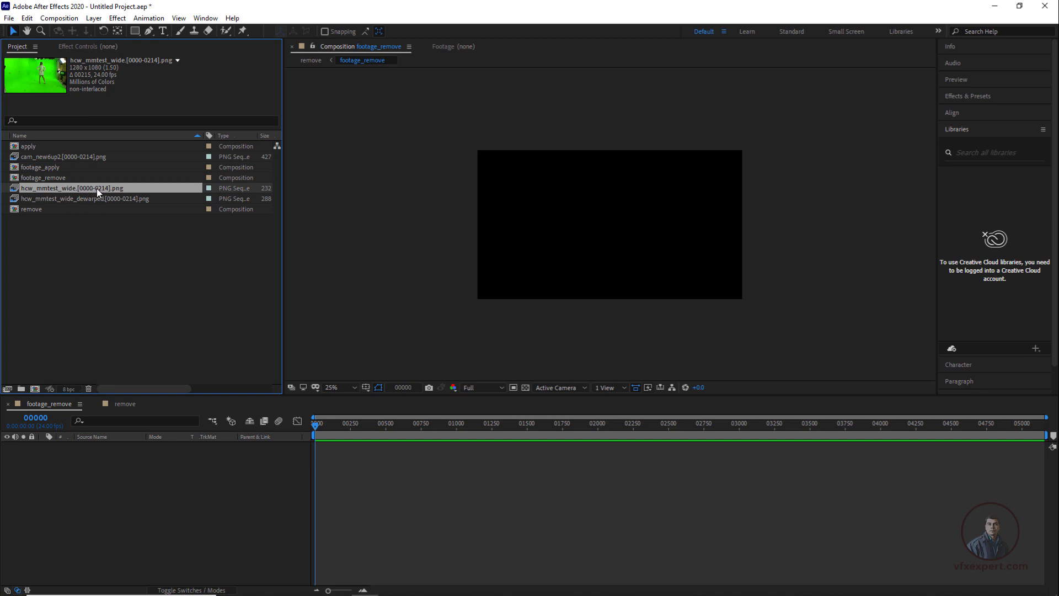
double_click(97, 187)
scroll(635, 171, "up", 2)
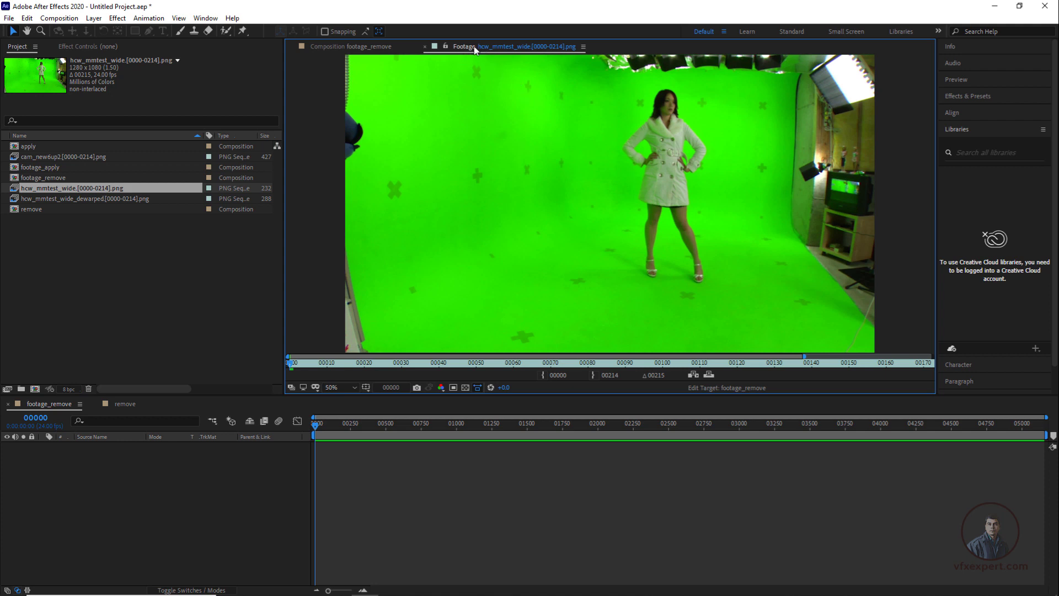
left_click(378, 48)
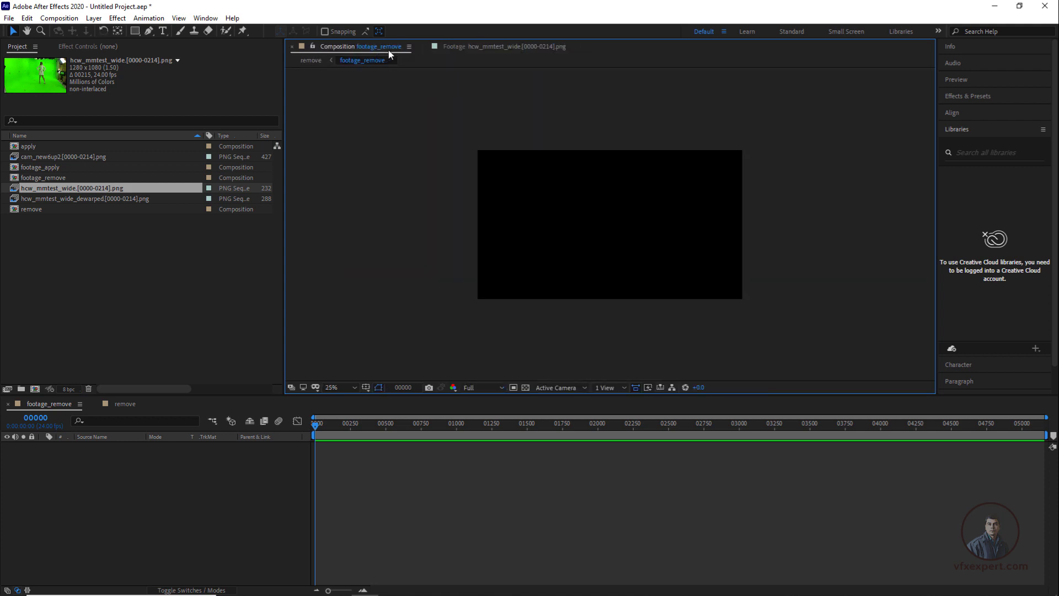
left_click(469, 48)
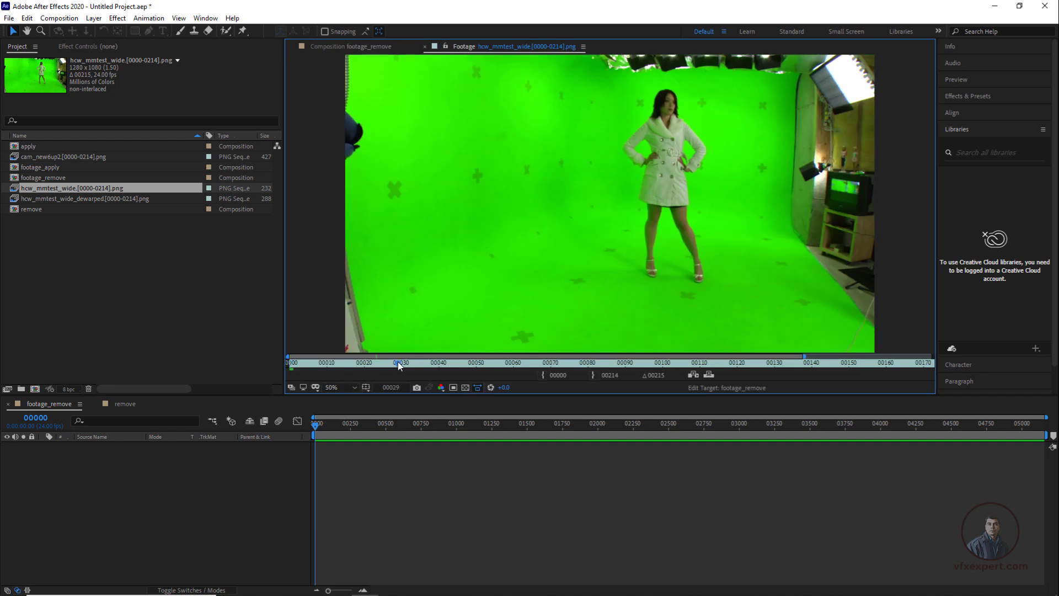
left_click_drag(399, 364, 936, 369)
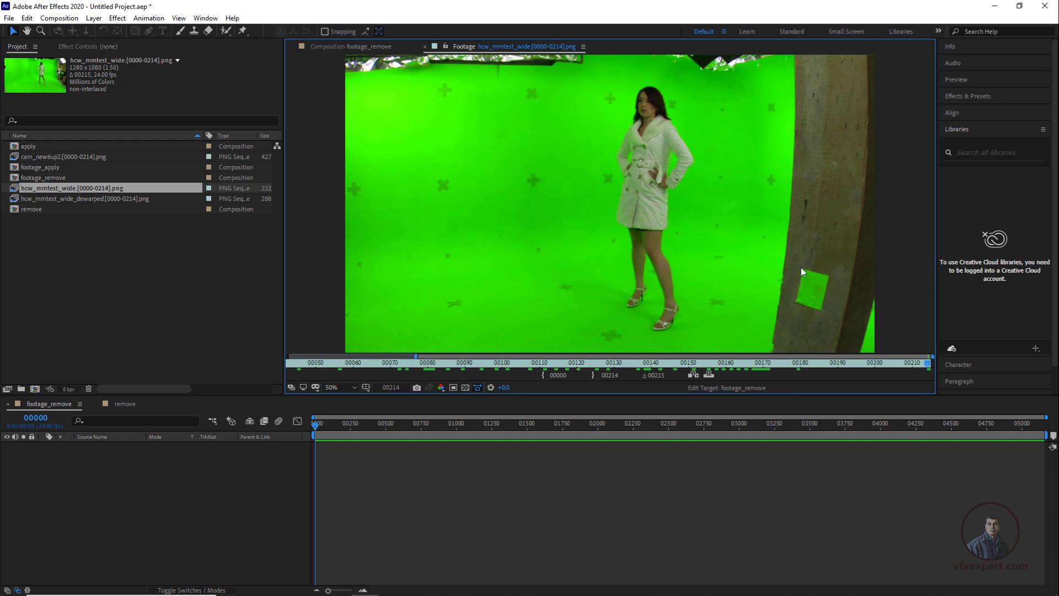
Add the hcw_mmtest_wide sequence to the footage_remove composition and scrub to frame 199.
left_click(340, 48)
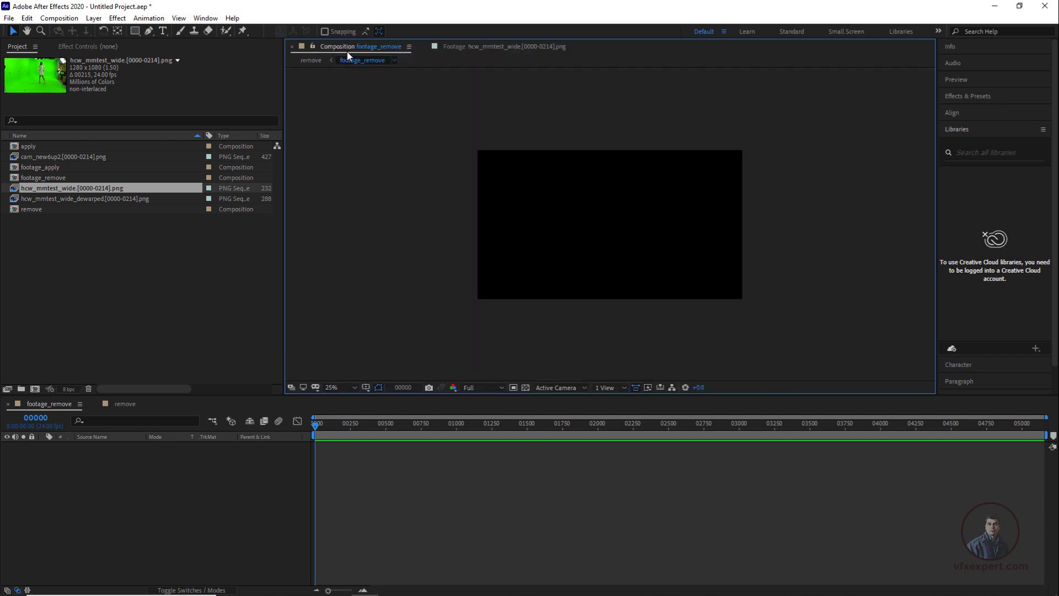
left_click(48, 405)
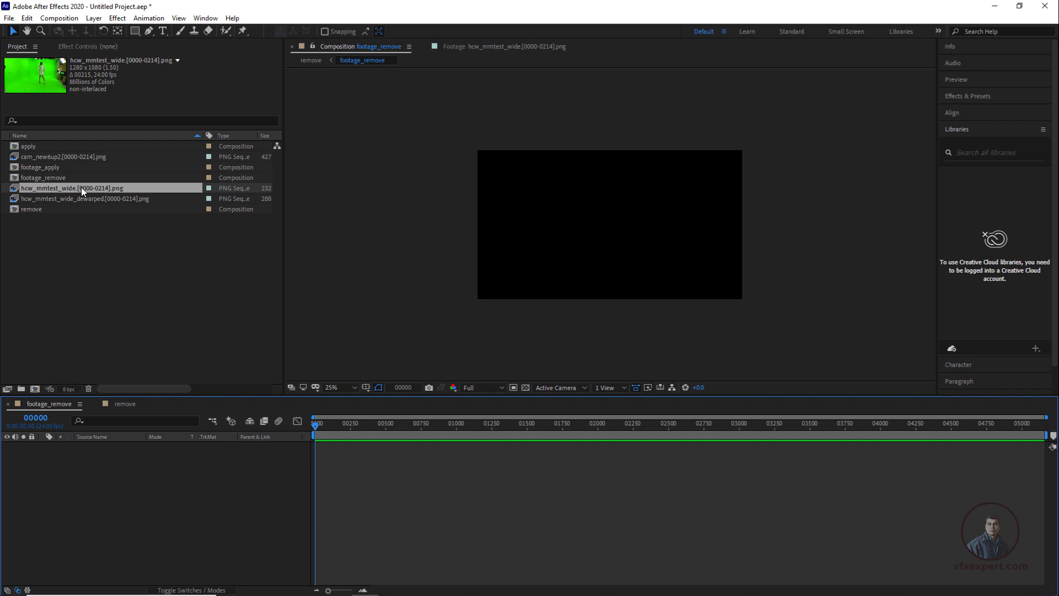
left_click_drag(81, 187, 123, 475)
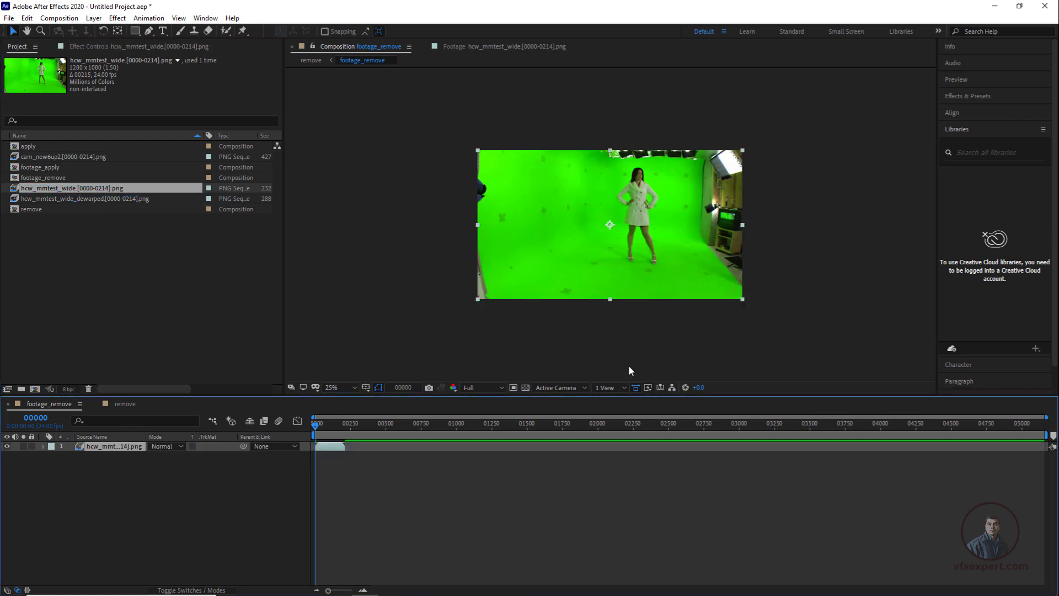
left_click_drag(331, 428, 345, 428)
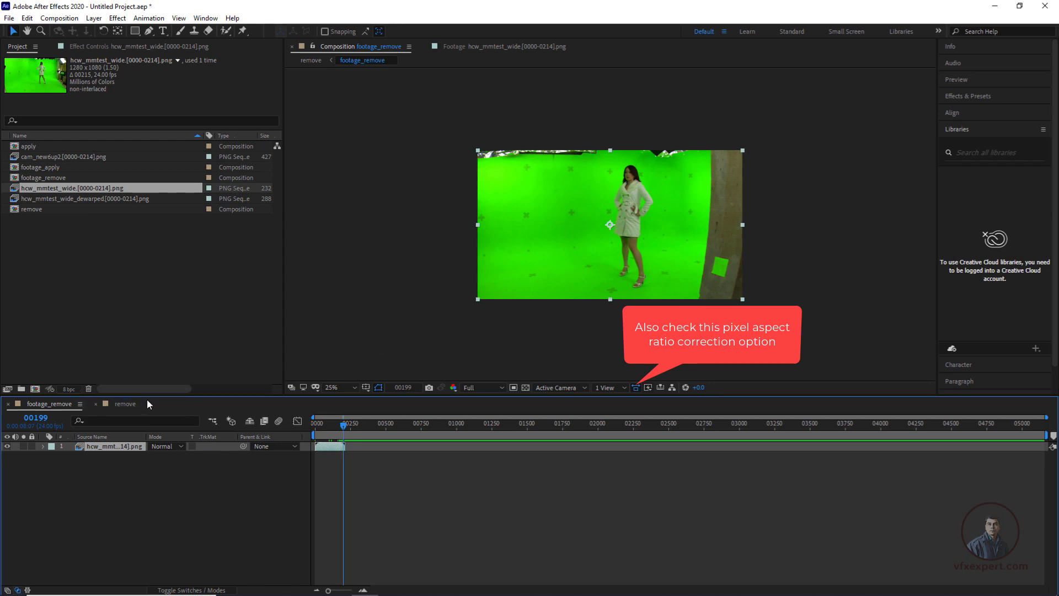
Examine the undistorted plate in the remove composition and the Mesh Warp effect on its footage_remove layer.
left_click(131, 403)
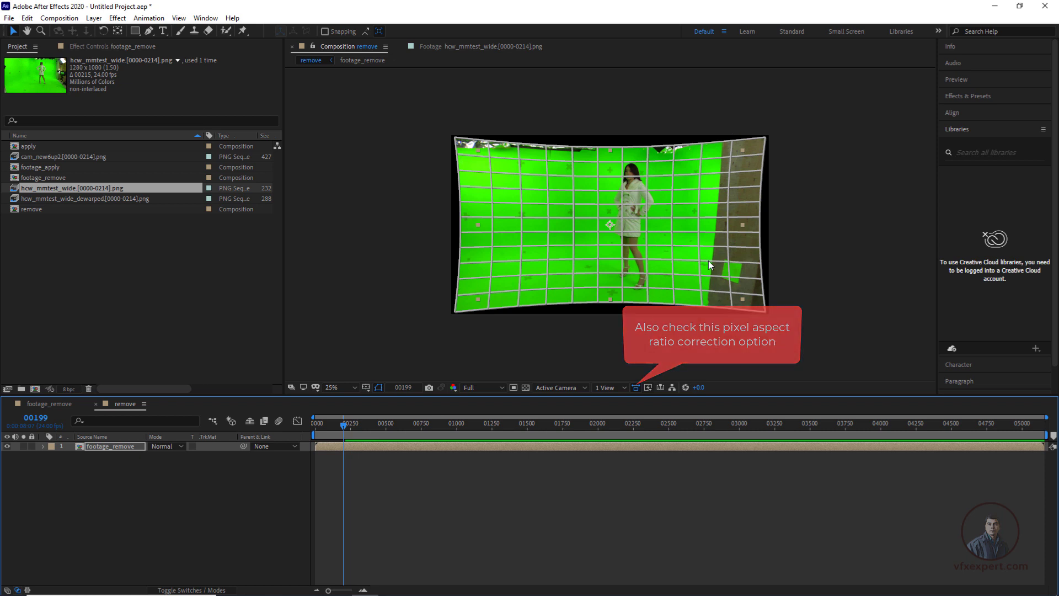
left_click(124, 446)
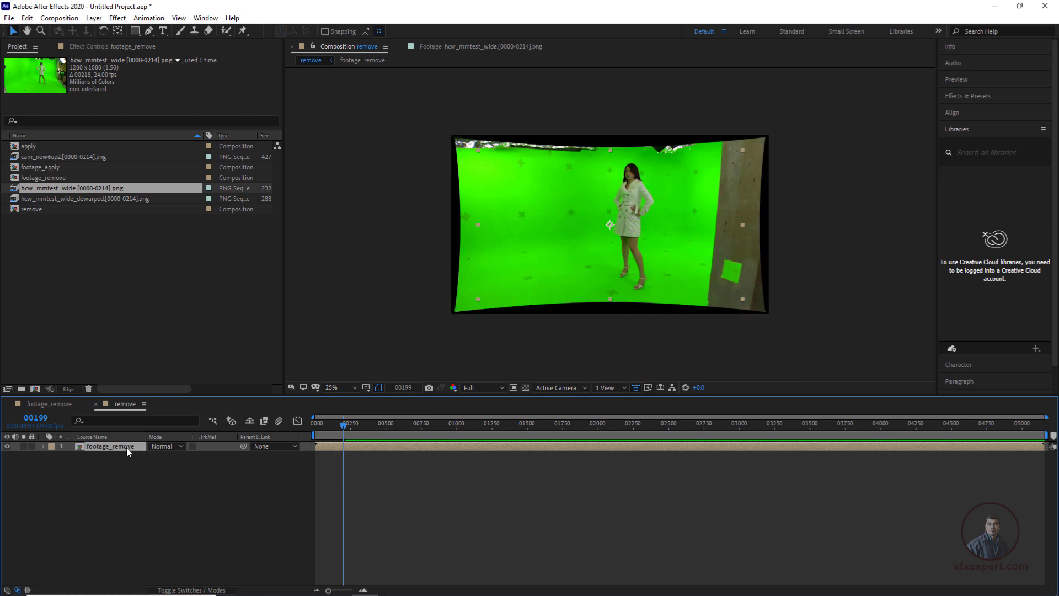
left_click(121, 48)
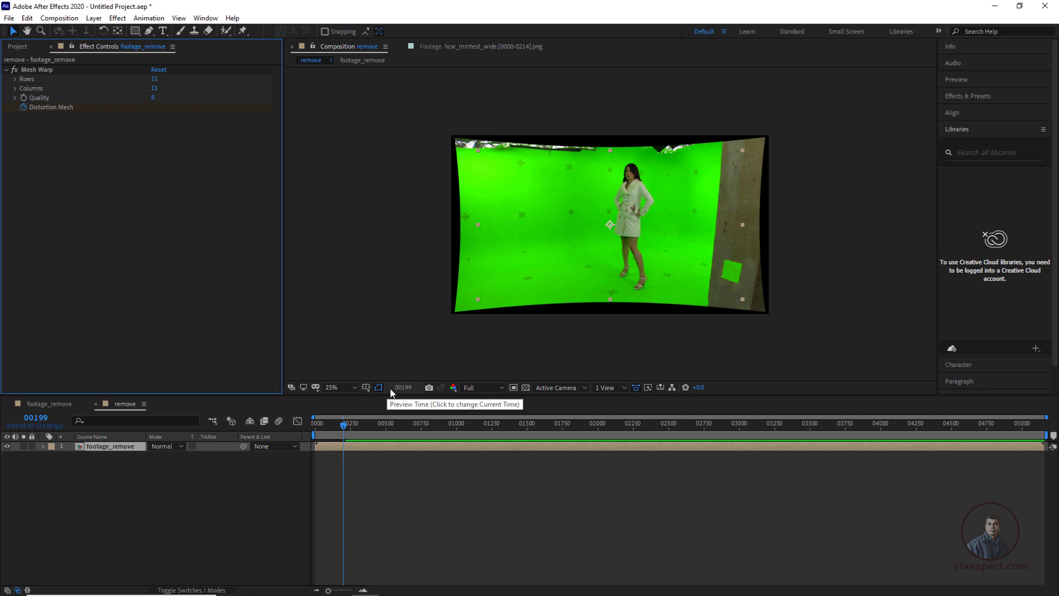
left_click(369, 485)
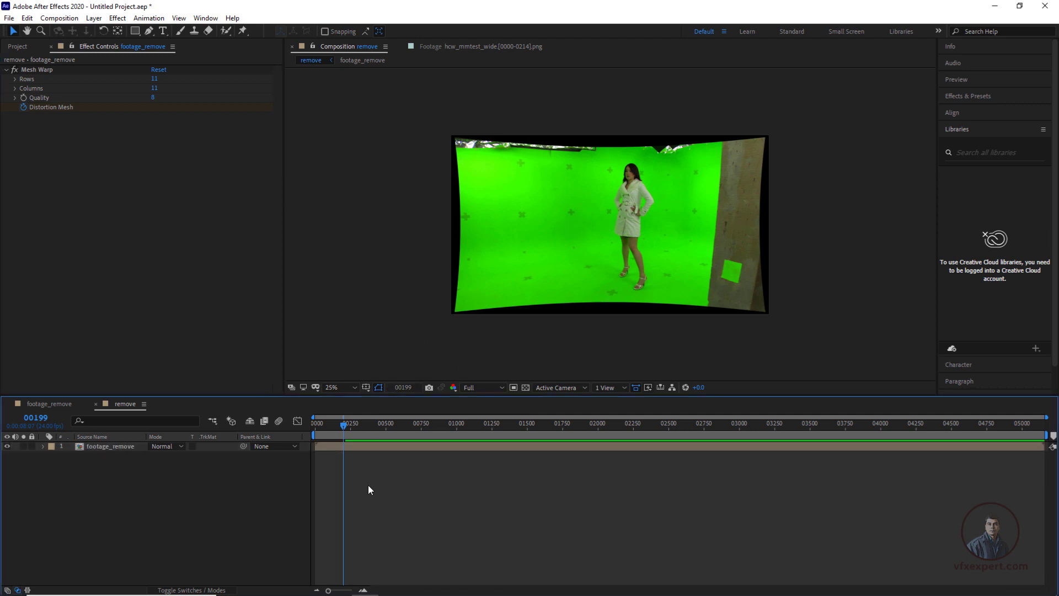
left_click_drag(346, 431, 335, 434)
View the hcw_mmtest_wide_dewarped sequence in the footage viewer at 25% zoom for comparison with the remove composition.
left_click(22, 47)
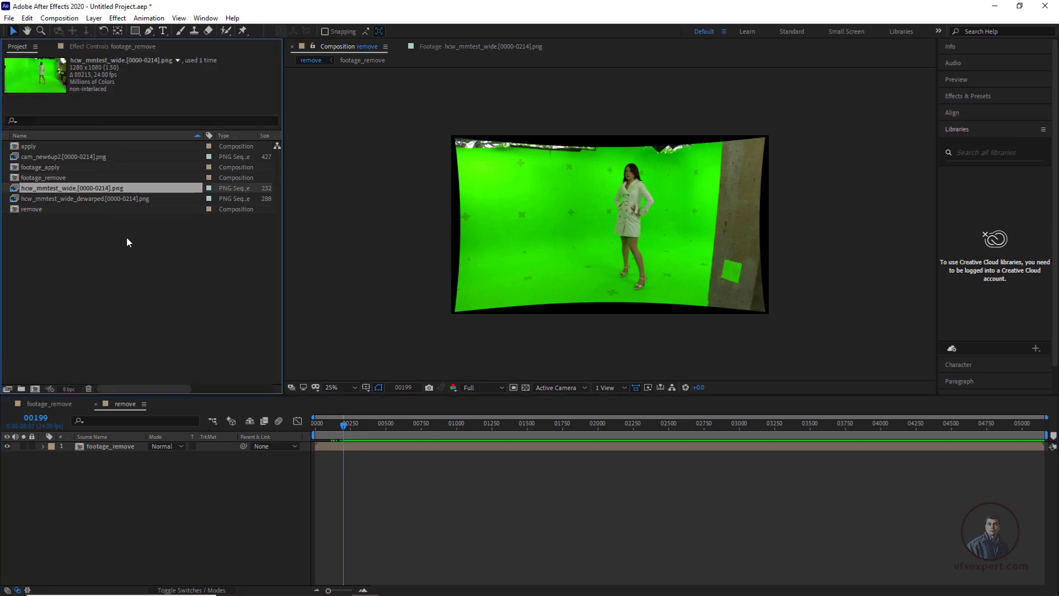
left_click(98, 197)
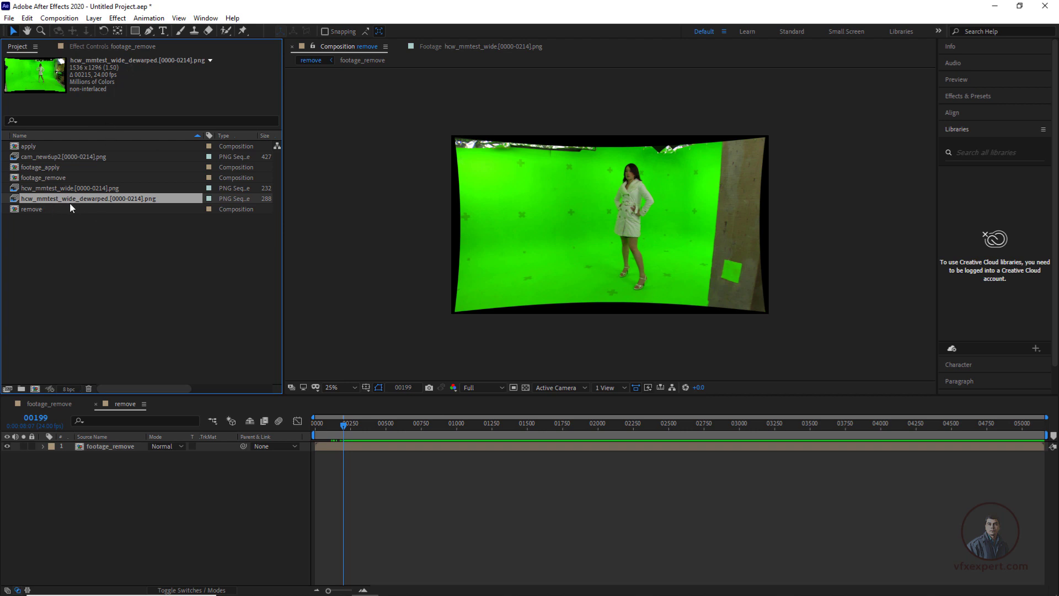
double_click(113, 200)
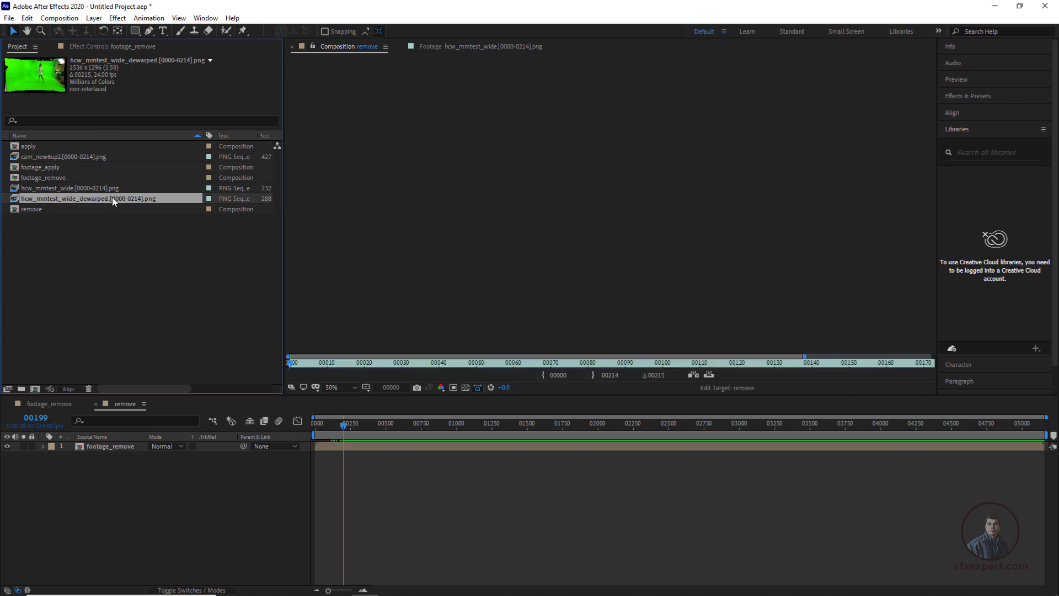
scroll(630, 190, "down", 2)
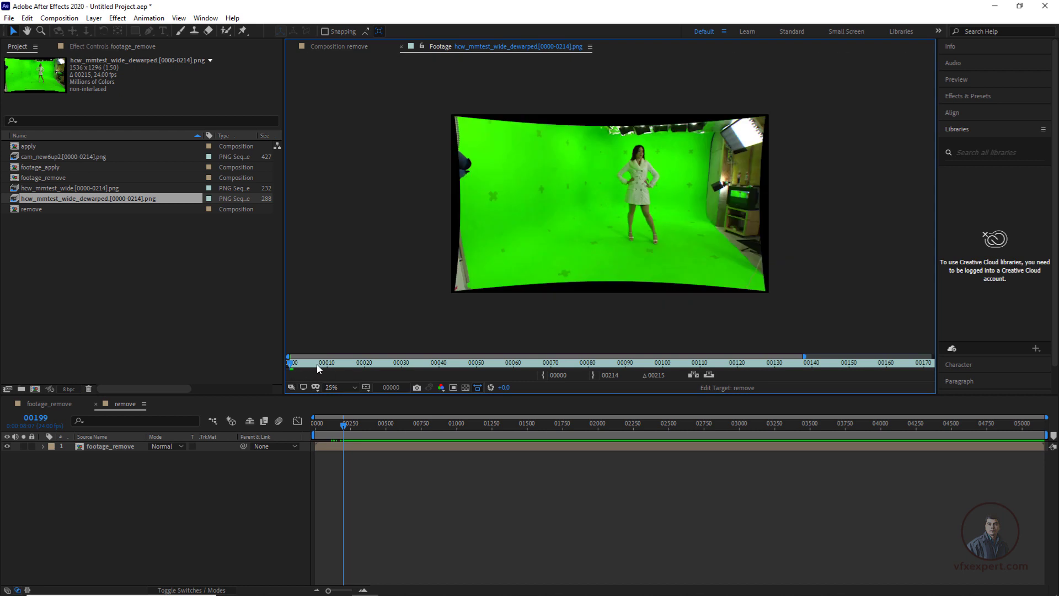
Scrub the dewarped sequence to frame 7 and compare it with the remove composition.
mouse_move(318, 364)
left_mouse_down()
mouse_move(674, 363)
mouse_move(315, 364)
left_mouse_up()
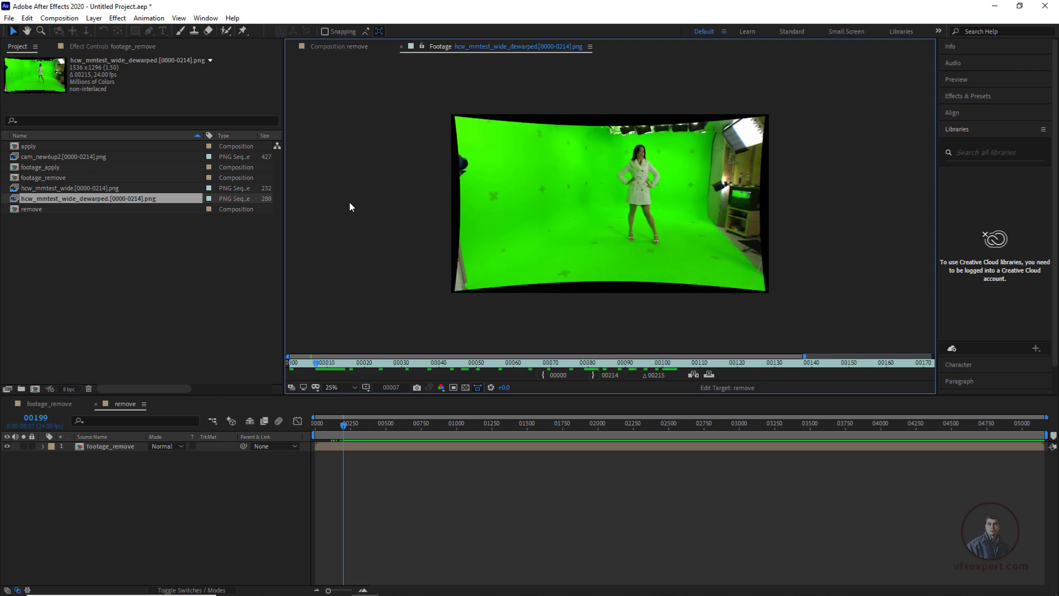
left_click(349, 47)
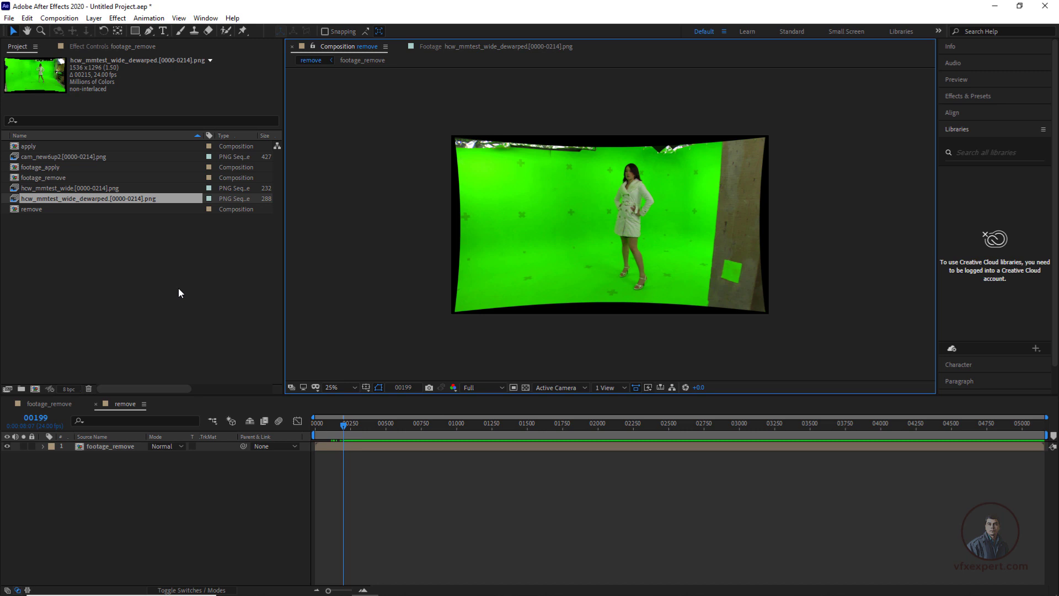
Create a composition from the hcw_mmtest_wide_dewarped sequence and rename it "compositing comp".
left_click(105, 205)
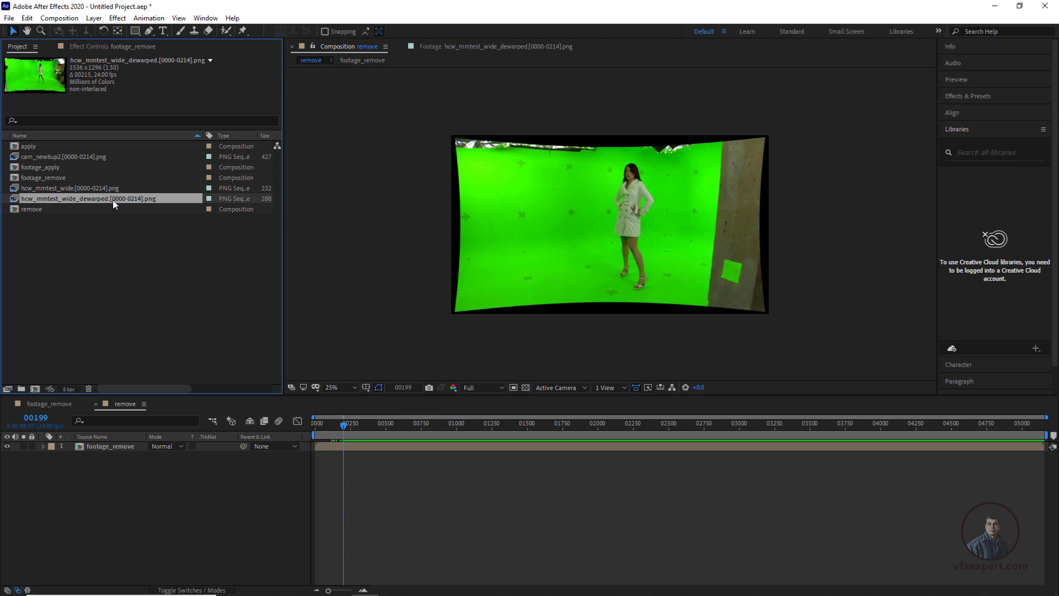
left_click_drag(17, 203, 36, 390)
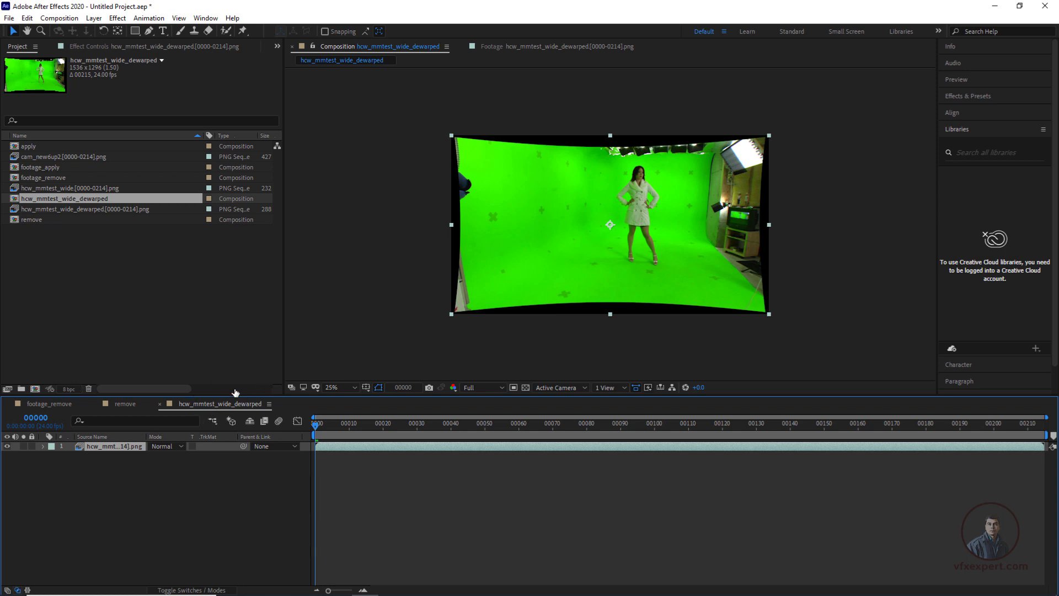
left_click(105, 198)
key("Return")
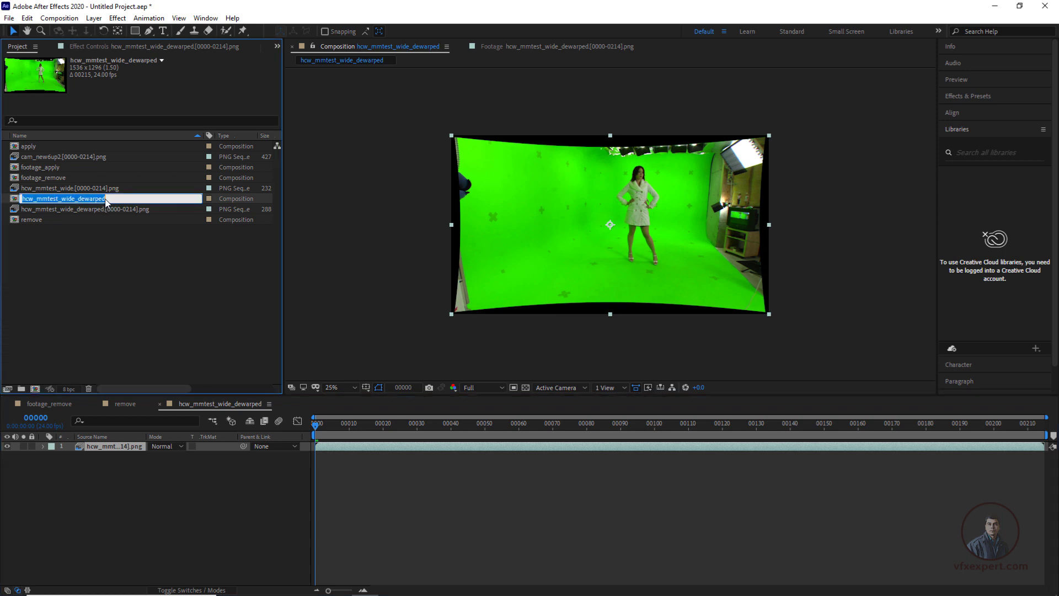
type("compositing comp")
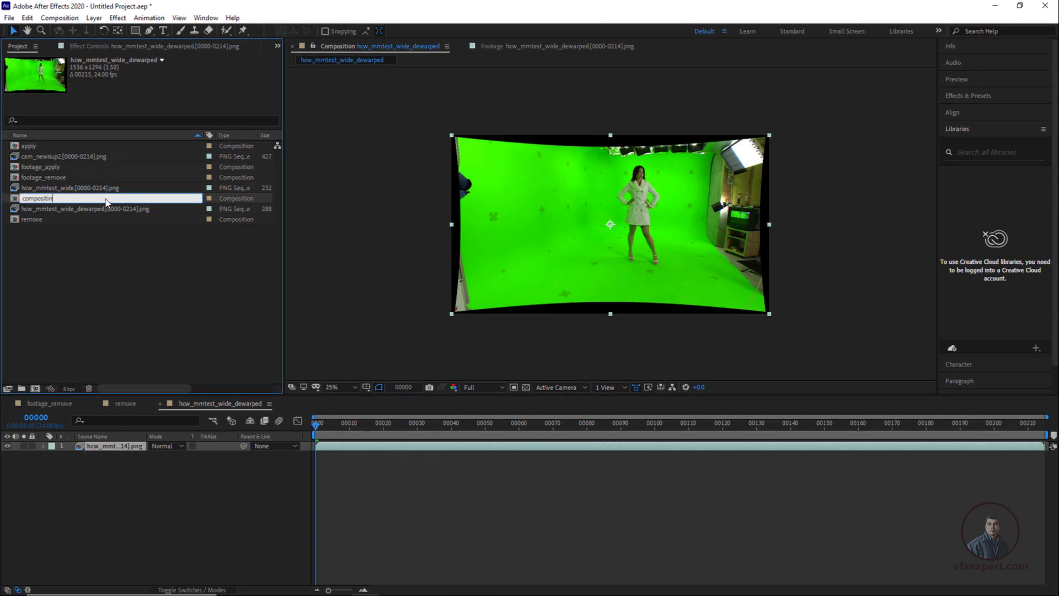
left_click(373, 476)
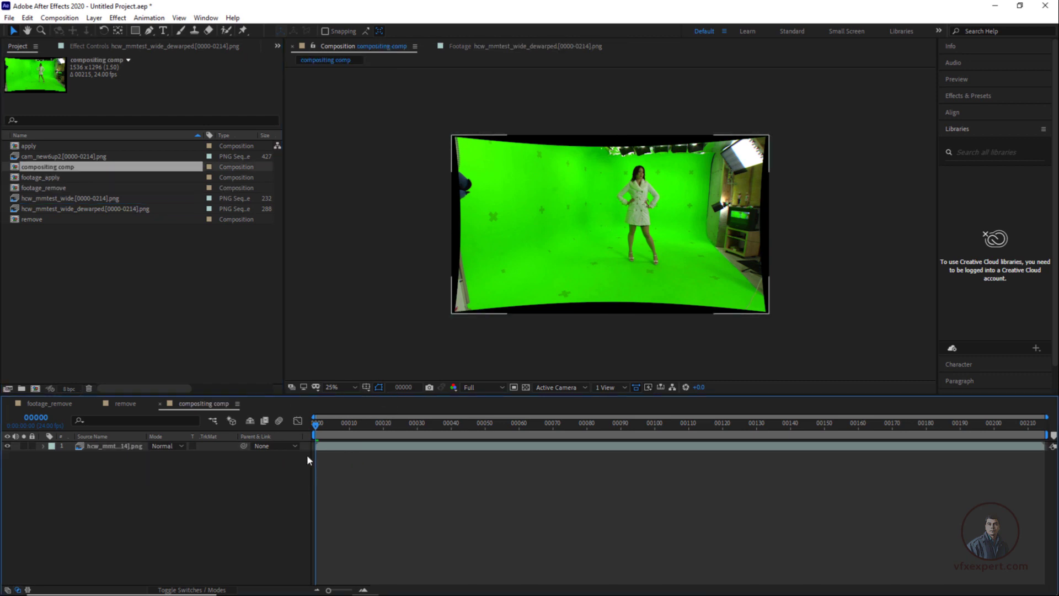
Draw a curved garbage mask around the woman on the dewarped plate layer with the Pen tool.
left_click(386, 447)
left_click(149, 30)
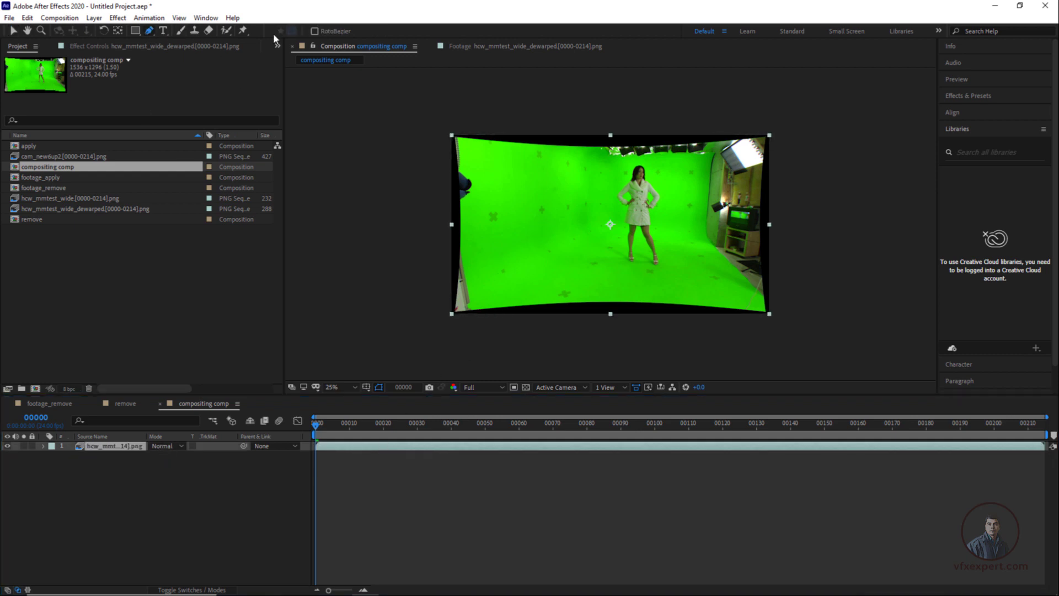
left_click(640, 277)
left_click_drag(607, 267, 609, 248)
left_click_drag(599, 207, 639, 287)
Keyframe the Mask 1 path at frame 0, about frame 123 and frame 214 so the mask follows the woman.
left_click(43, 446)
left_click(63, 465)
left_click(81, 475)
left_click_drag(315, 426, 733, 429)
left_click_drag(617, 174, 612, 174)
left_click_drag(653, 285, 665, 297)
mouse_move(733, 426)
left_mouse_down()
mouse_move(1043, 426)
mouse_move(315, 426)
left_mouse_up()
left_click(794, 310)
Apply the Keylight (1.2) effect to the dewarped plate layer and sample the green backdrop as its Screen Colour.
left_click(115, 446)
scroll(552, 265, "up", 2)
left_click(155, 46)
left_click(118, 18)
mouse_move(165, 229)
left_click(316, 329)
left_click(171, 139)
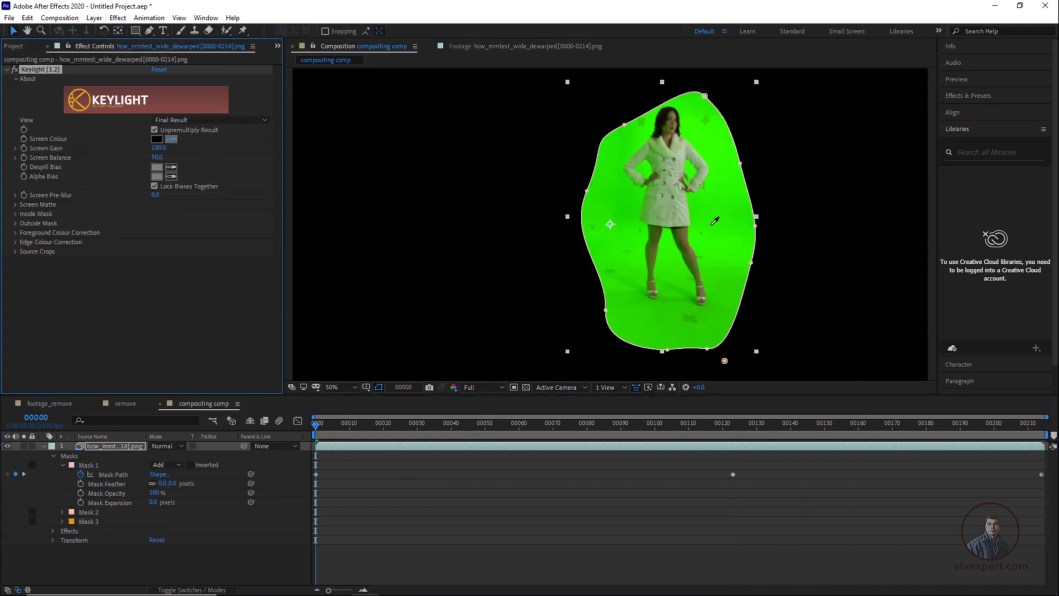
left_click(733, 210)
Refine Keylight's Screen Matte with Clip Black 39, Clip White 40 and Screen Softness 2, leaving the view on Final Result.
left_click(211, 120)
left_click(205, 180)
left_click(16, 205)
left_click_drag(156, 213, 177, 214)
left_click_drag(158, 222, 125, 223)
left_click(222, 121)
left_click(210, 253)
mouse_move(316, 426)
left_mouse_down()
mouse_move(799, 426)
mouse_move(315, 426)
left_mouse_up()
left_click_drag(152, 256, 161, 256)
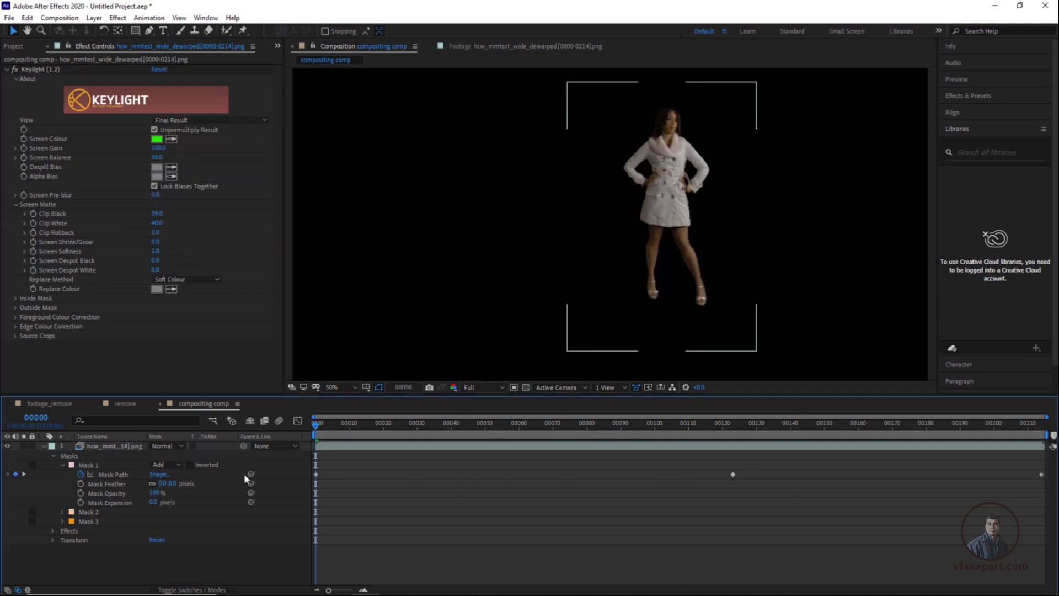
Collapse the plate layer's properties and play back the keyed woman at 25% zoom.
key("comma")
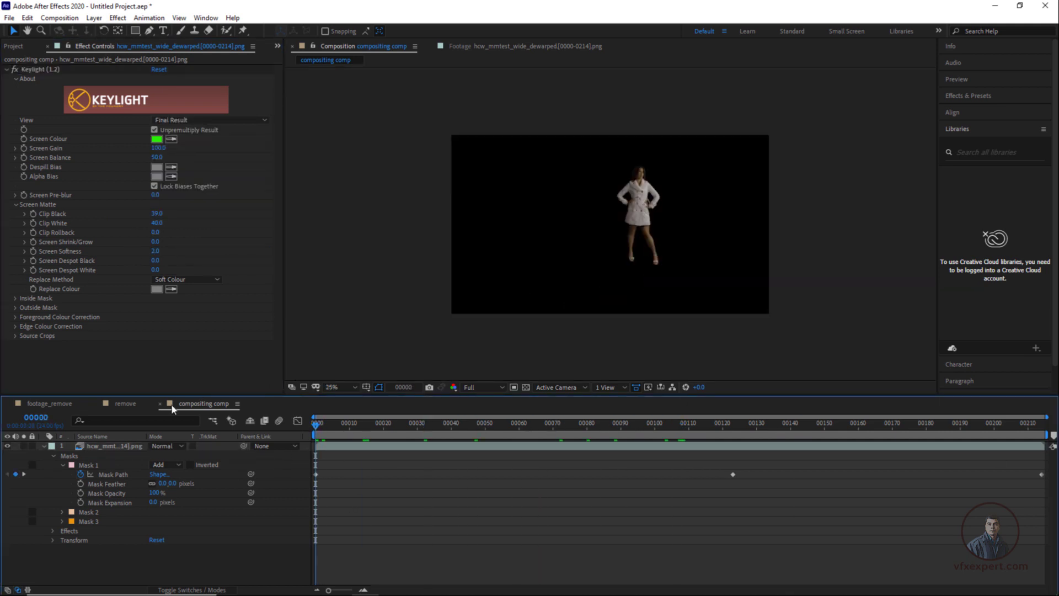
left_click(43, 445)
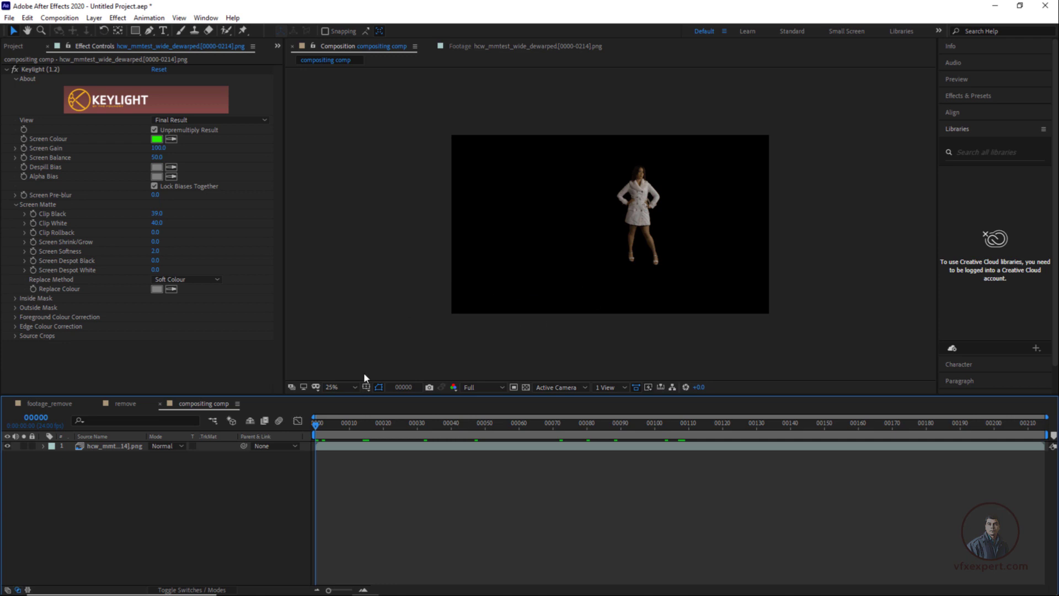
key("space")
key("space")
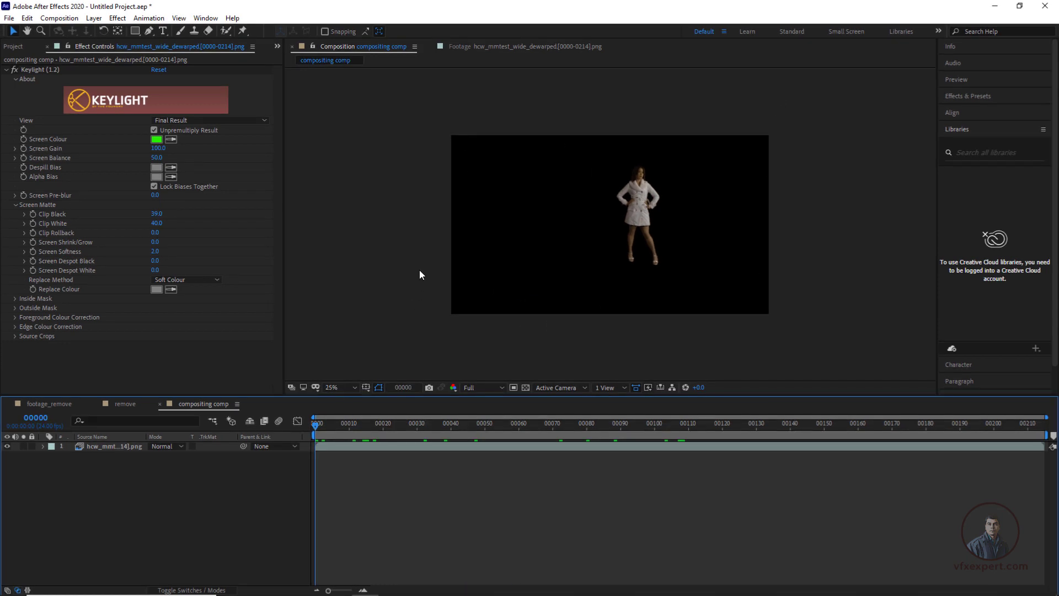
Preview the cam_new6up2 render sequence by scrubbing through it in the footage viewer, then return to the compositing comp.
left_click(13, 46)
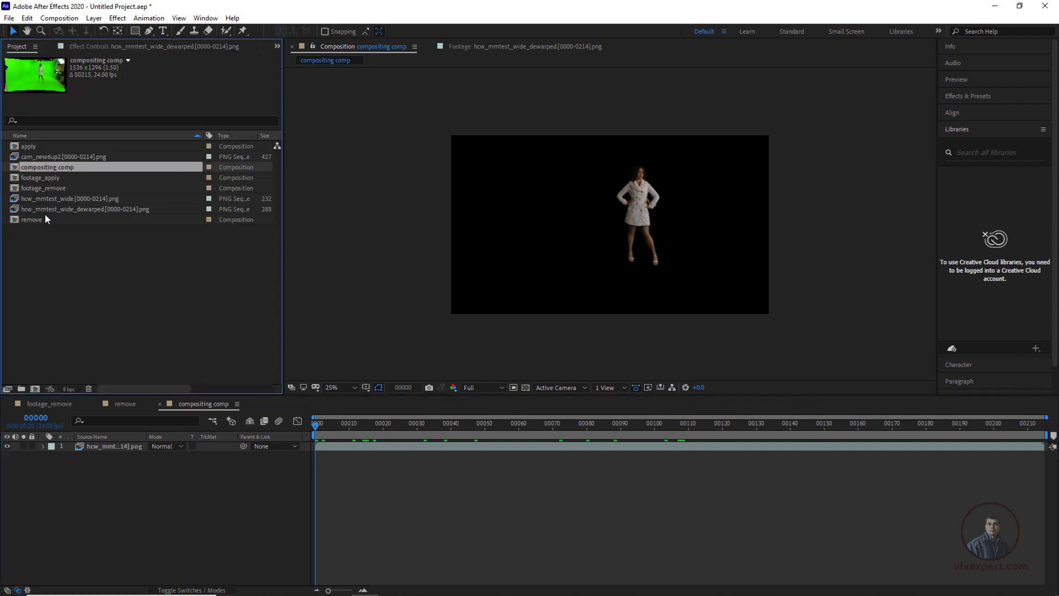
double_click(77, 157)
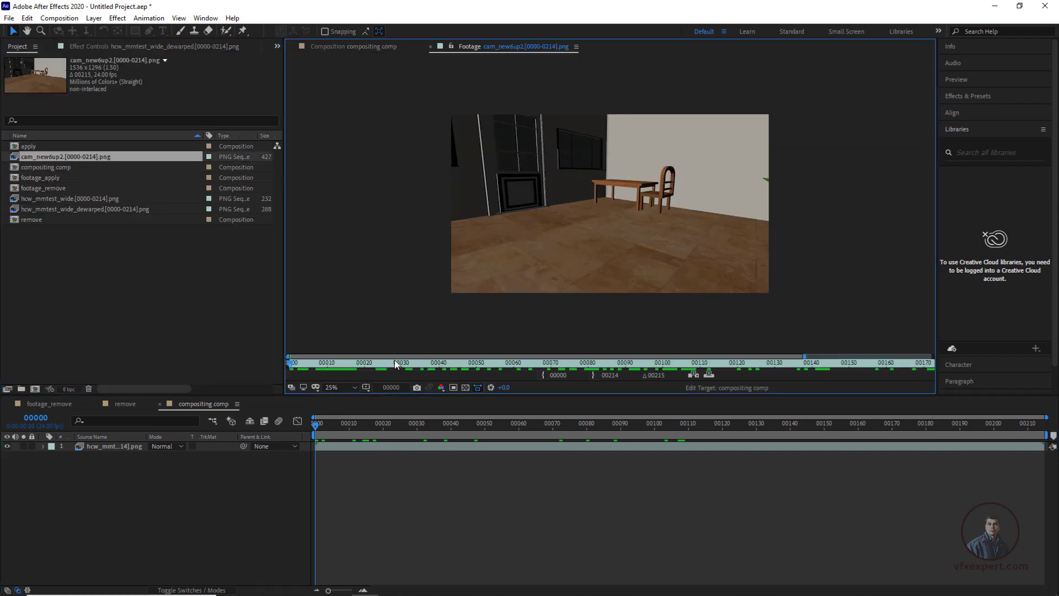
left_click_drag(396, 364, 845, 399)
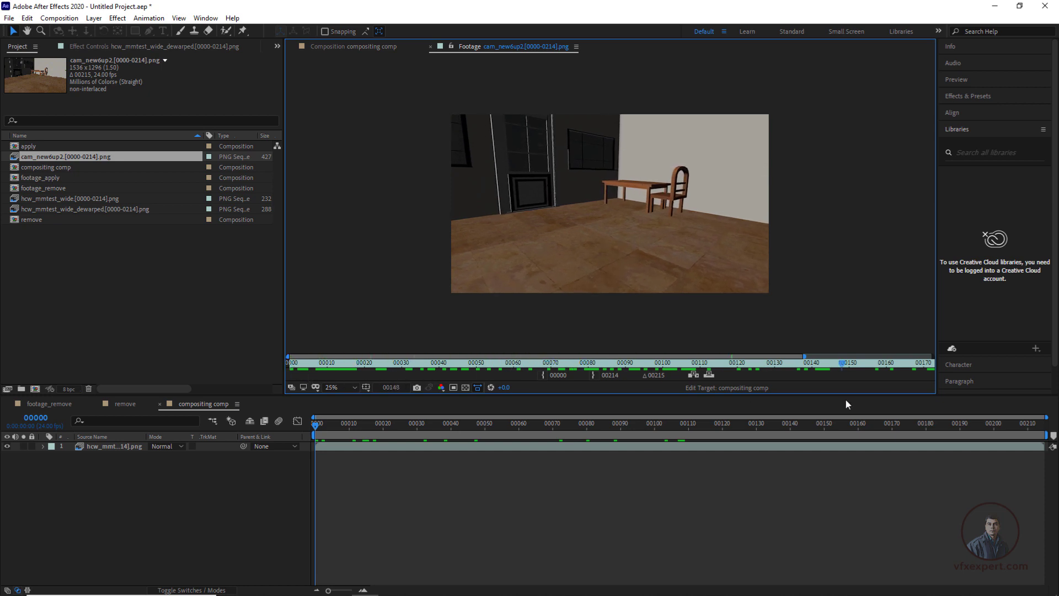
left_click(288, 364)
left_click(352, 48)
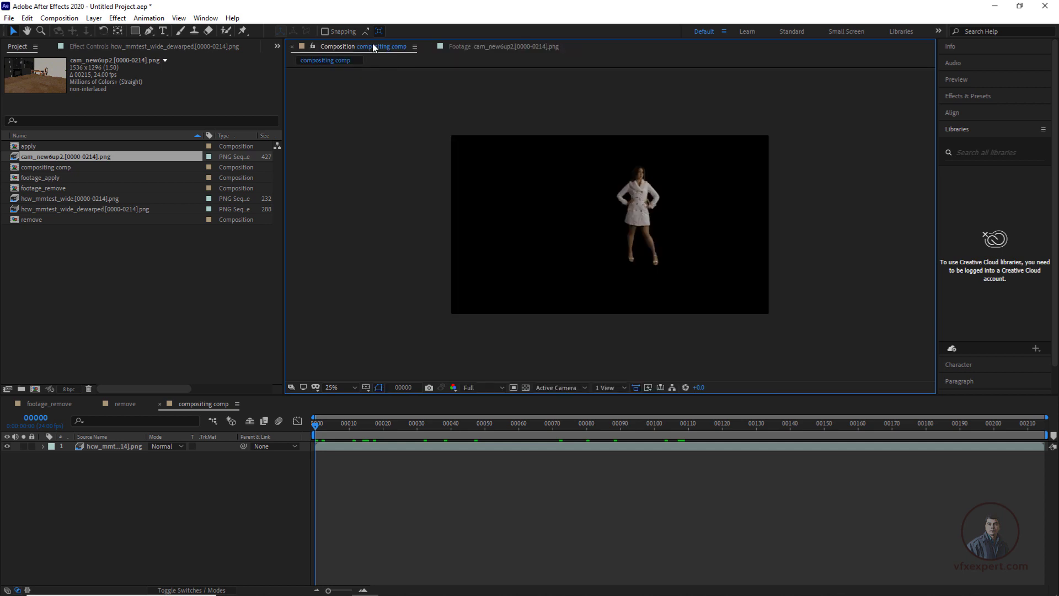
Add the cam_new6up2 sequence beneath the keyed plate in the compositing comp and play back the composite.
left_click_drag(55, 157, 139, 457)
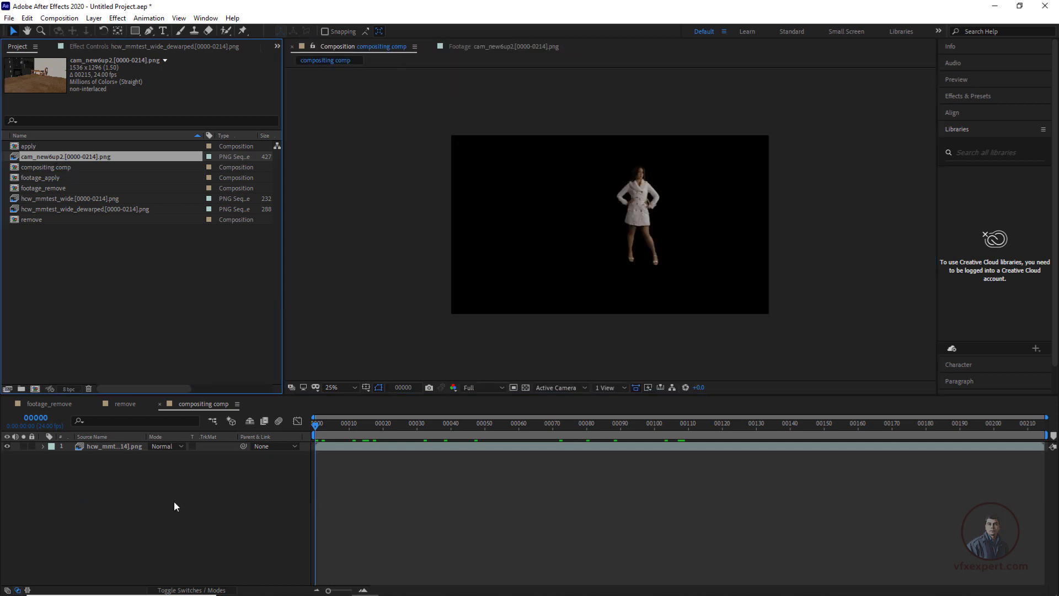
left_click(408, 505)
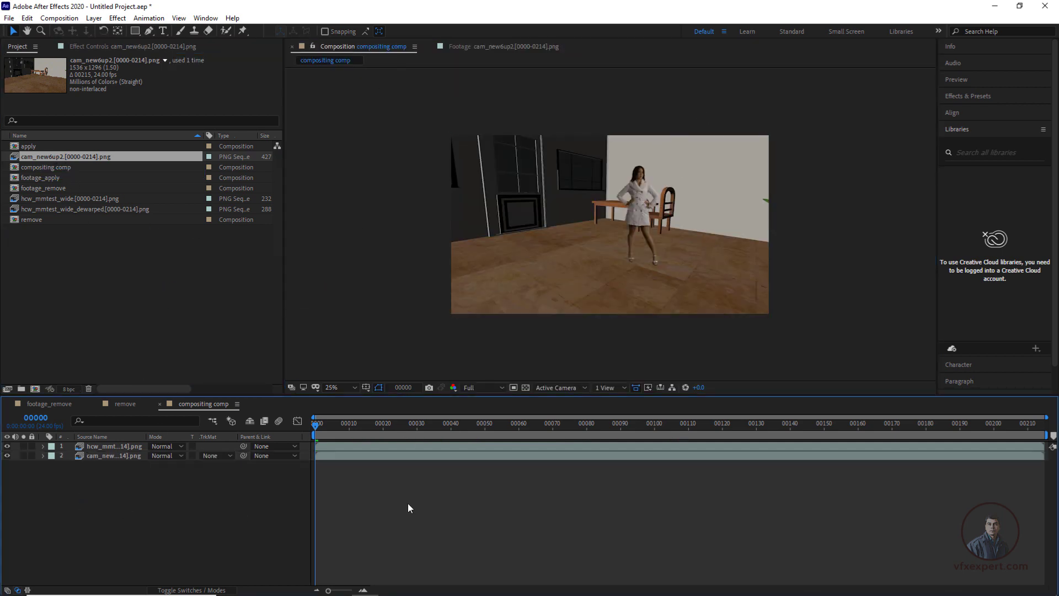
key("space")
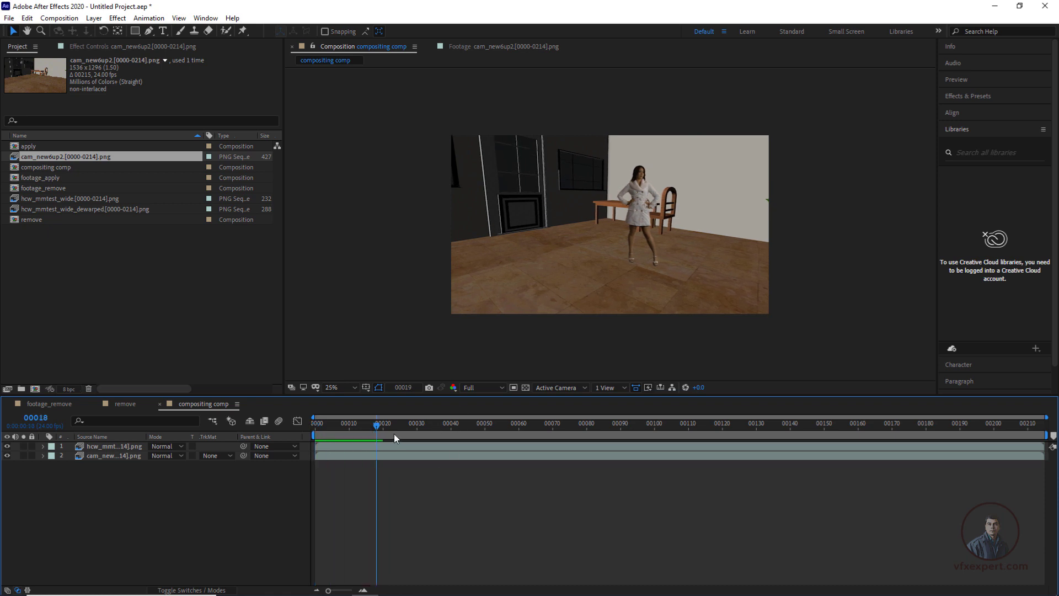
Scrub the cam_new6up2 render to its last frame and examine the woman against it through frame 212 of the compositing comp.
double_click(104, 157)
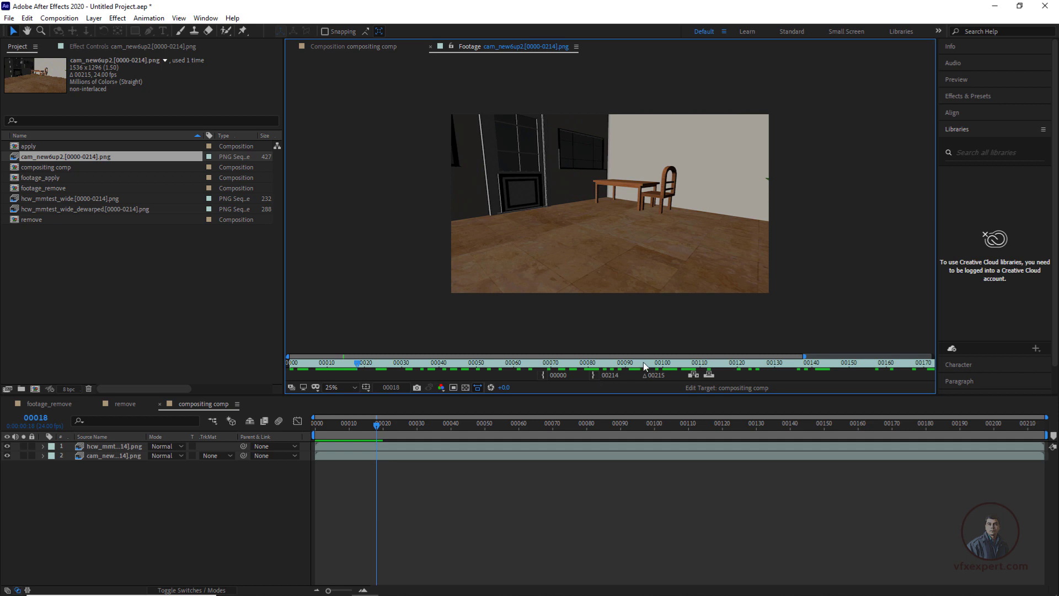
left_click_drag(644, 362, 946, 375)
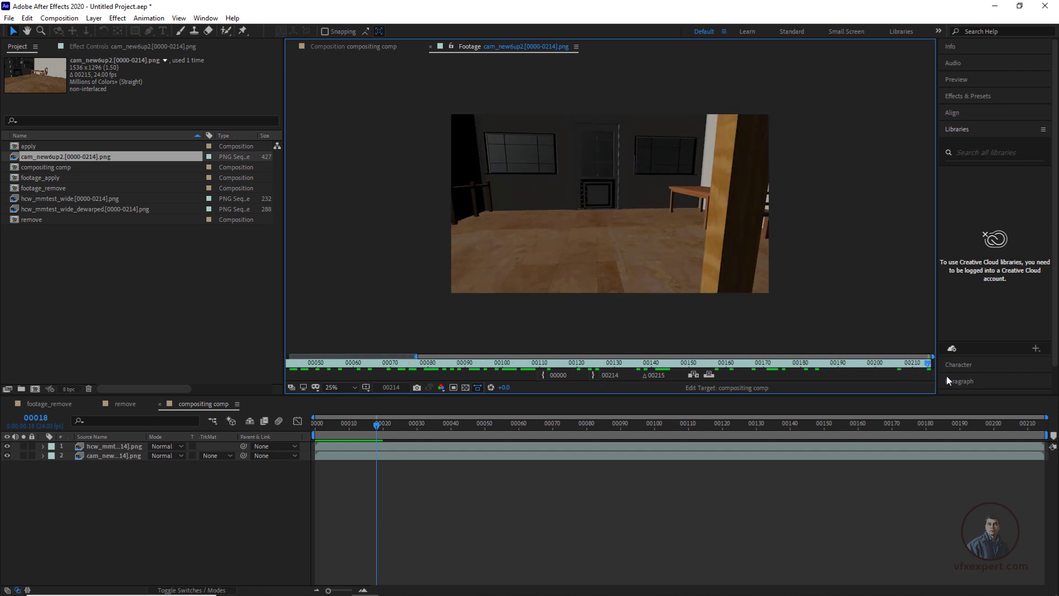
left_click(376, 45)
left_click(135, 447)
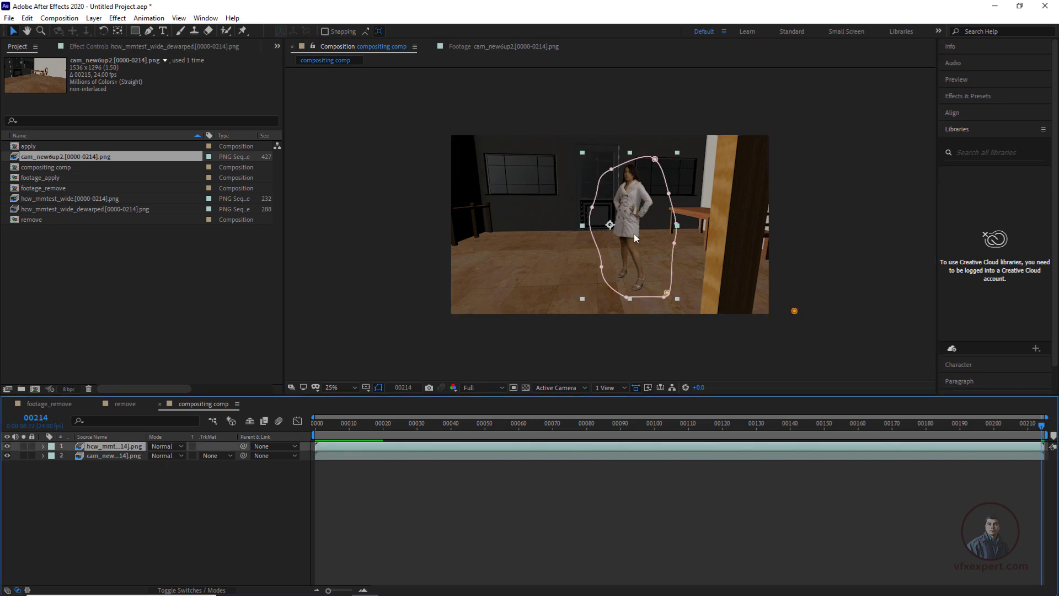
left_click(139, 472)
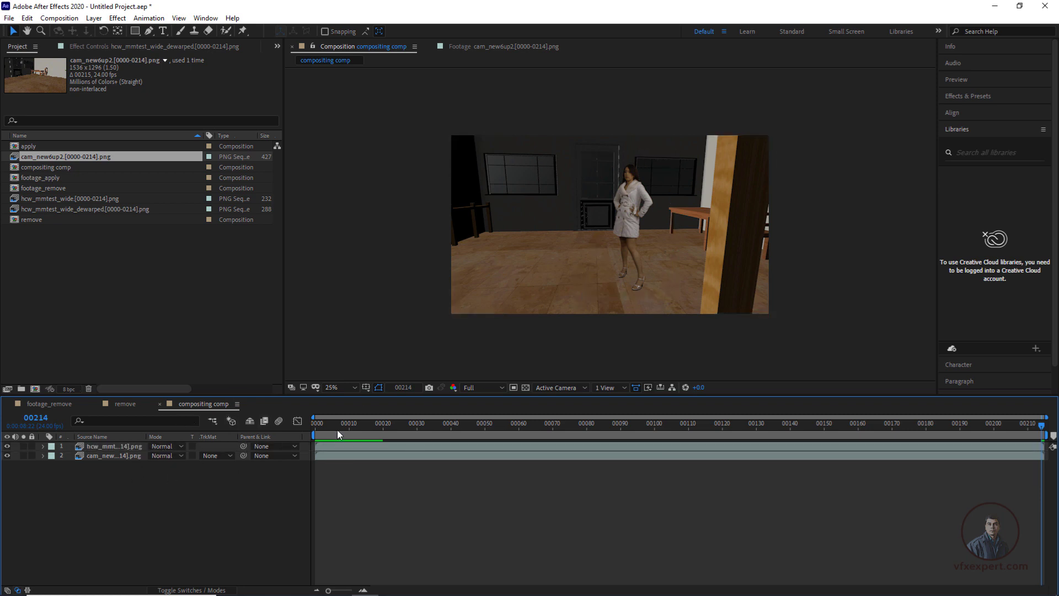
left_click_drag(336, 428, 1035, 370)
Examine the empty footage_apply composition and the mesh warp grid on its layer in the apply composition.
left_click(49, 180)
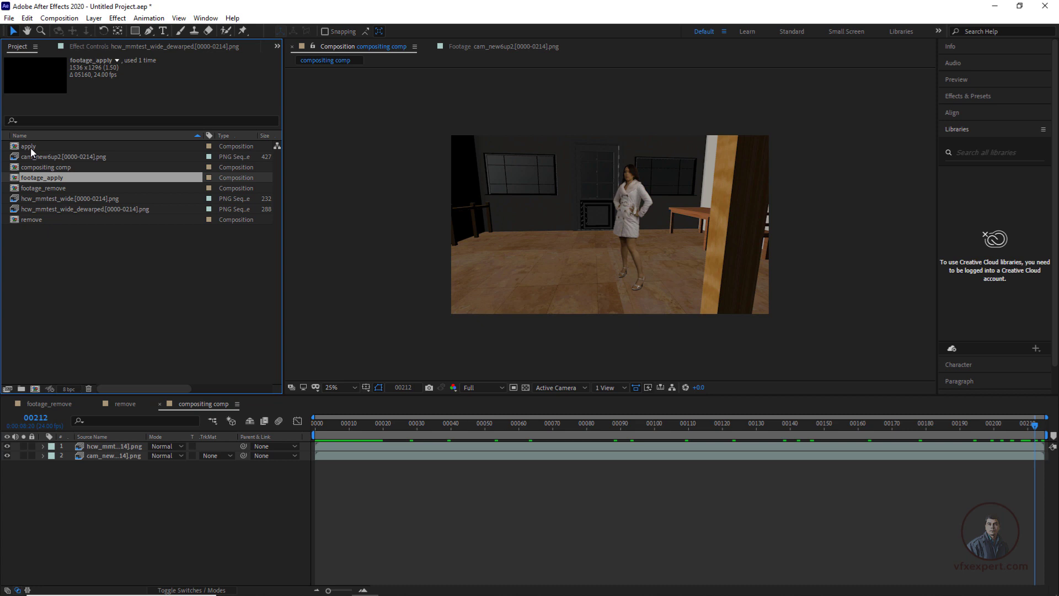
double_click(48, 181)
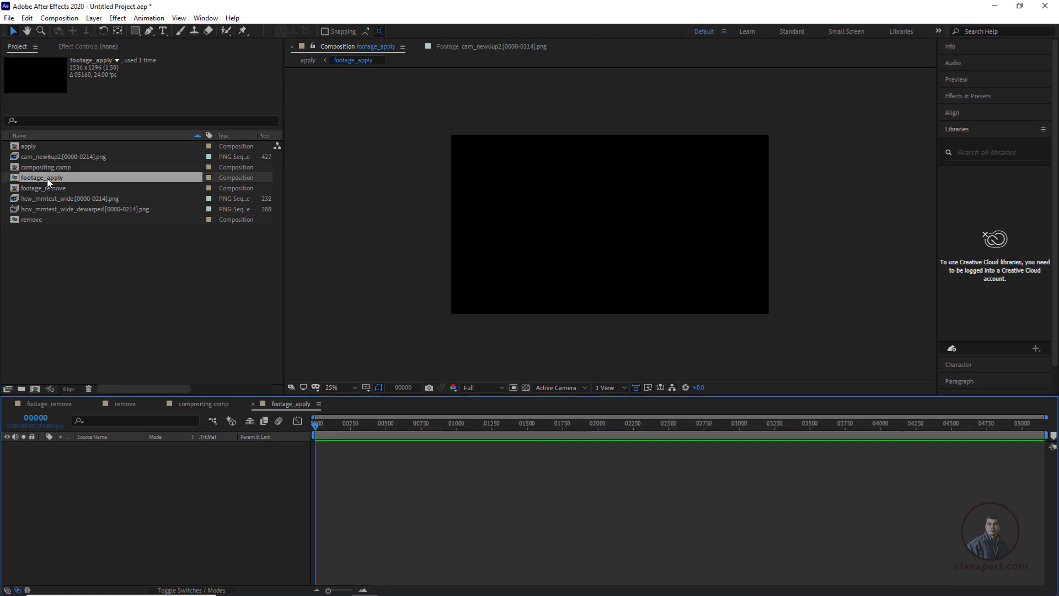
left_click(31, 146)
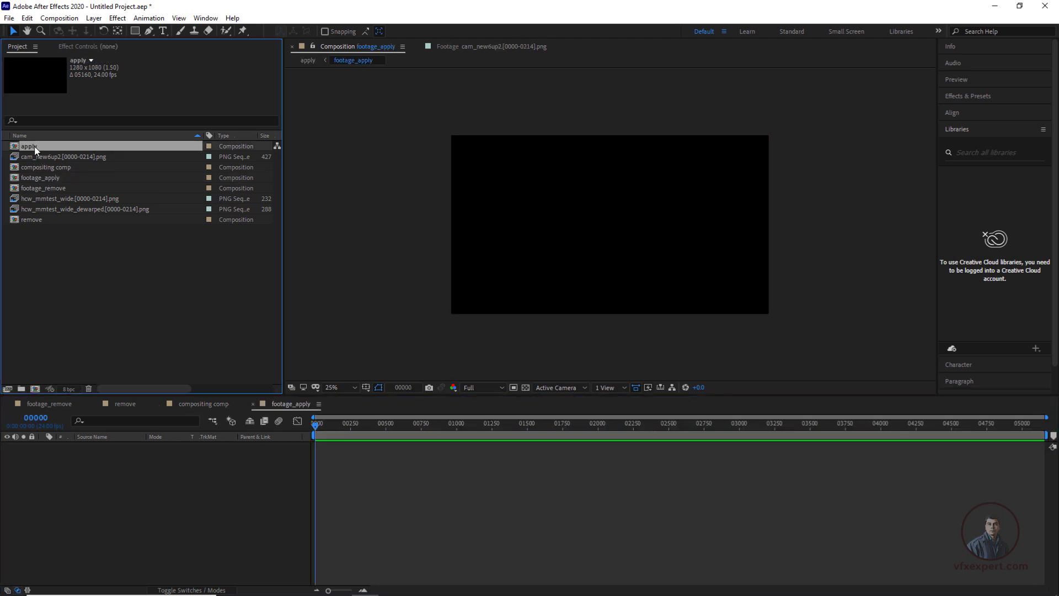
double_click(33, 147)
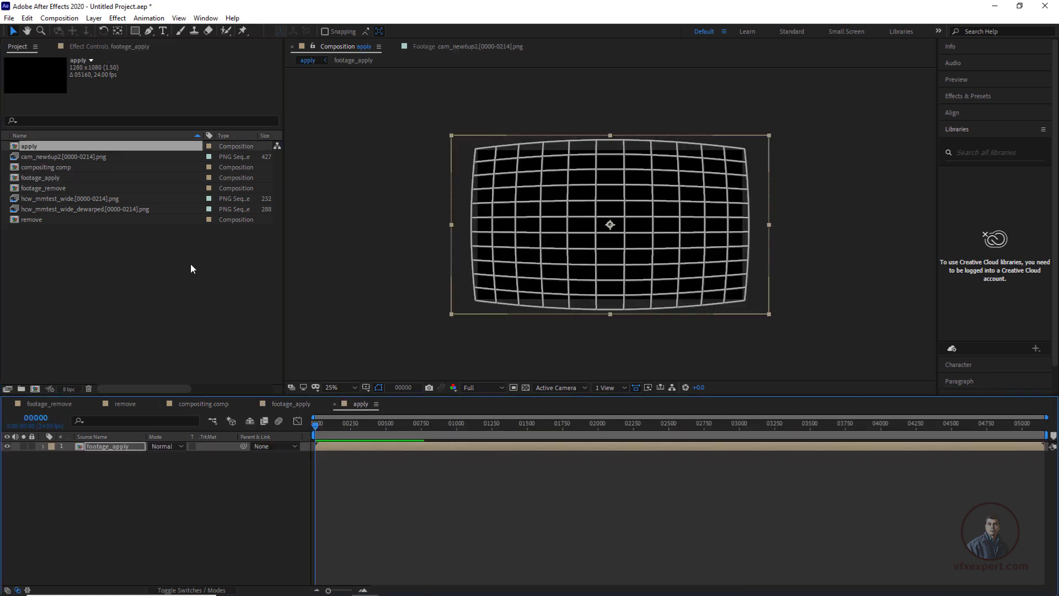
left_click(287, 405)
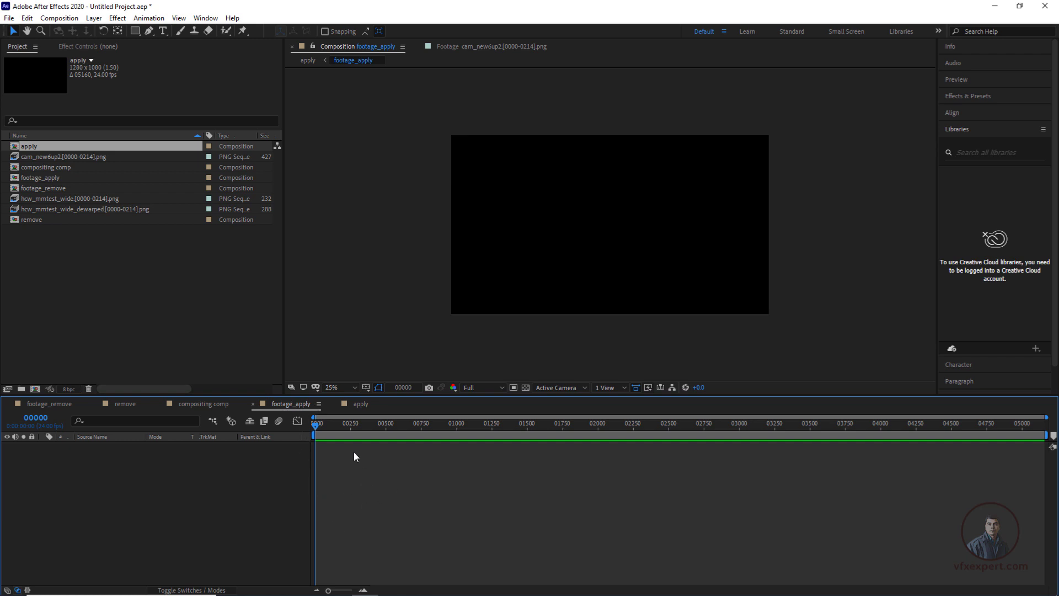
left_click(361, 403)
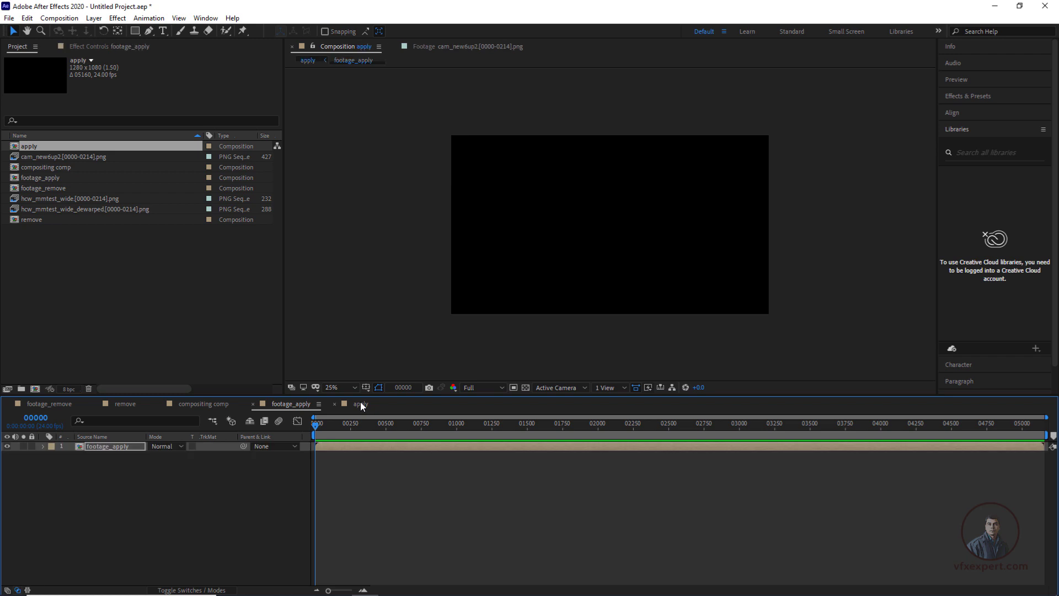
Add the compositing comp to the footage_apply composition, scrub to frame 195 and view the redistorted composite in the apply composition.
left_click(299, 406)
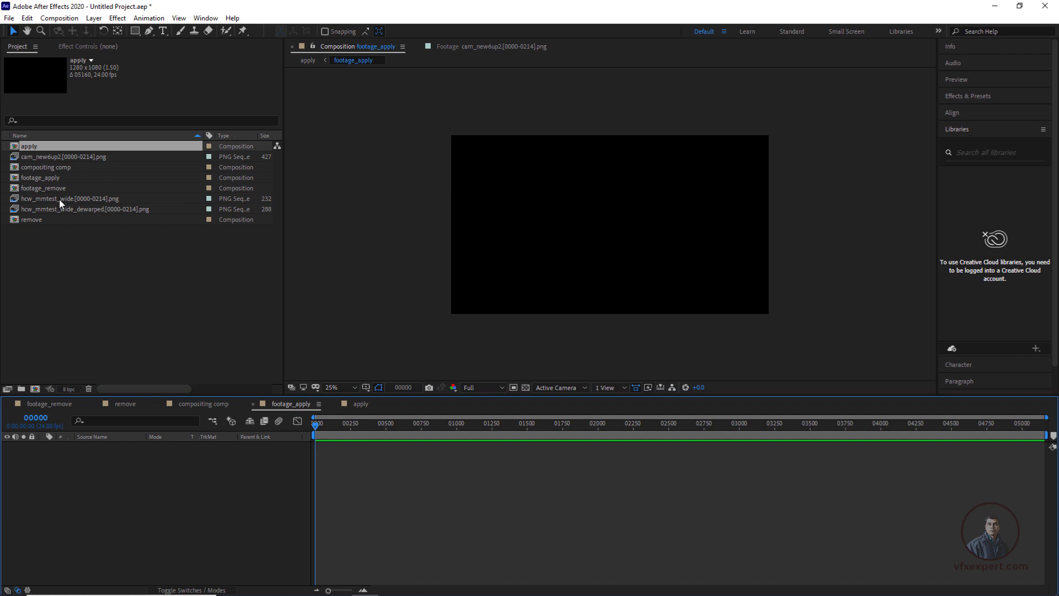
left_click(58, 169)
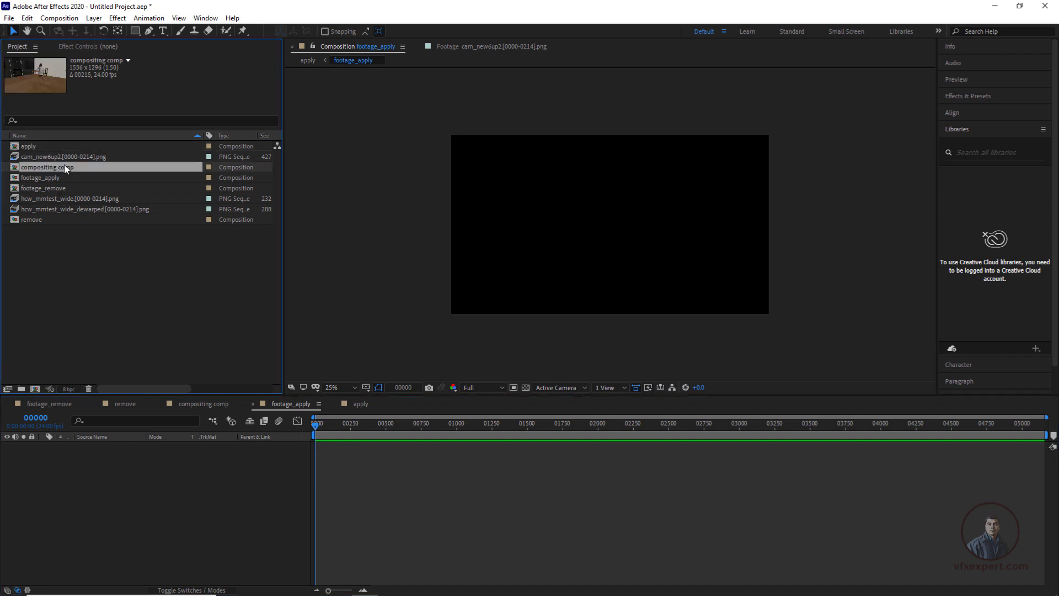
left_click(215, 407)
left_click(287, 405)
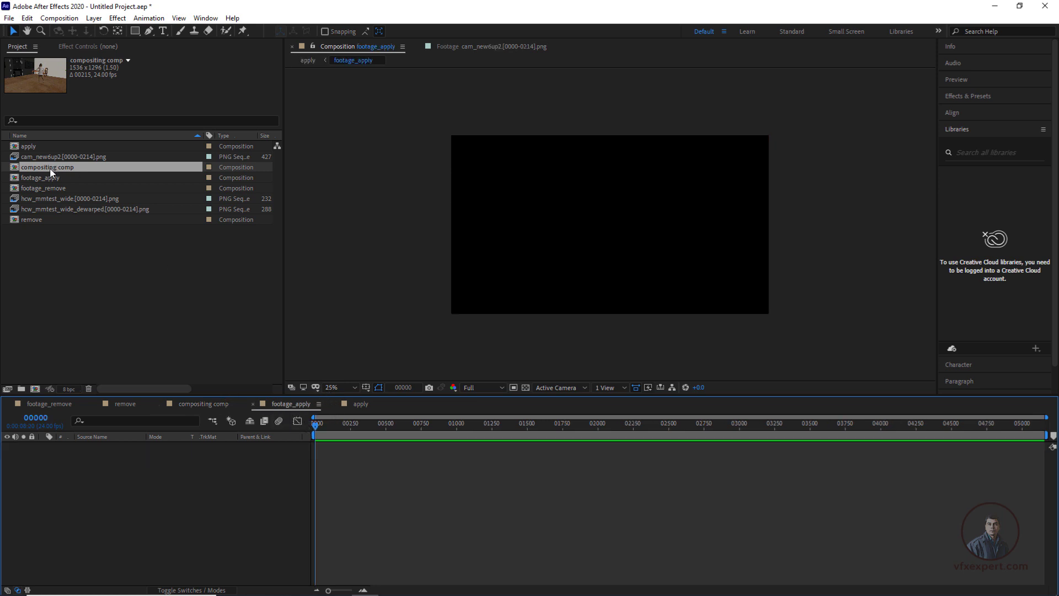
left_click_drag(50, 172, 132, 462)
left_click_drag(327, 429, 345, 428)
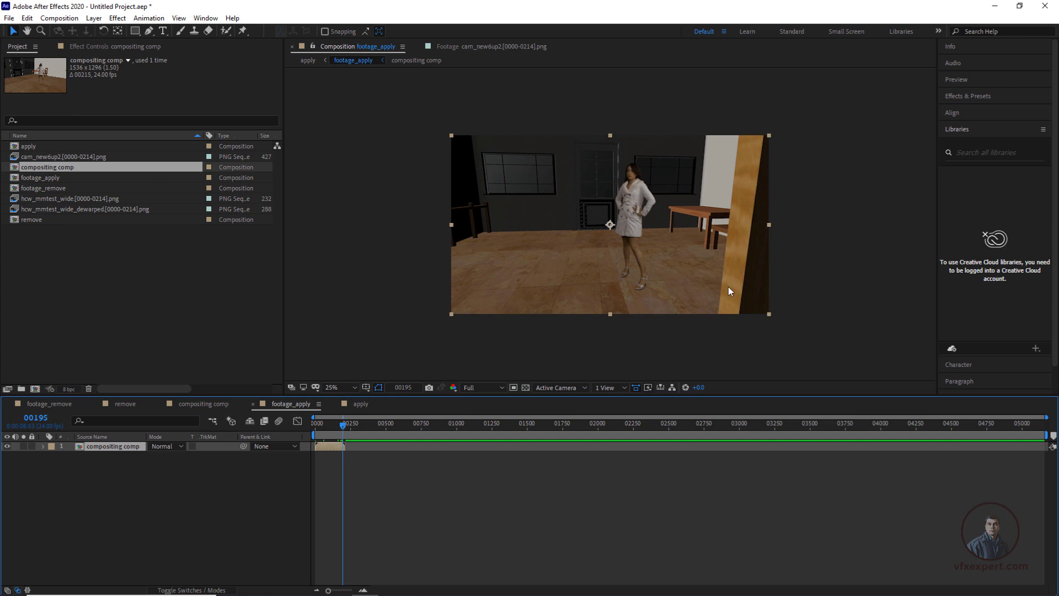
left_click(361, 405)
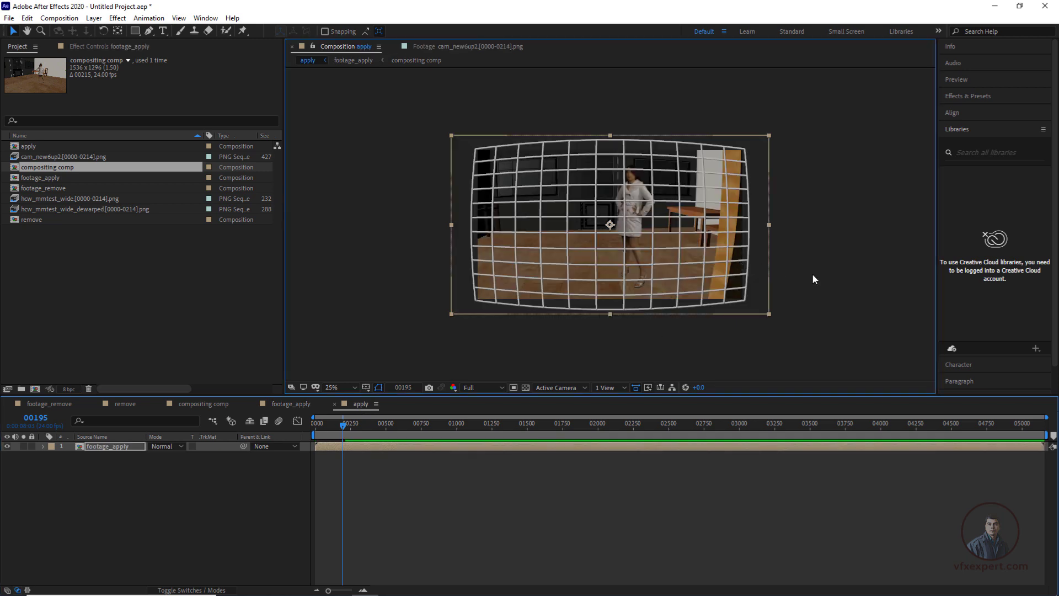
End the apply composition's work area at frame 214 and play back the redistorted composite from frame 0.
left_click_drag(342, 424, 346, 425)
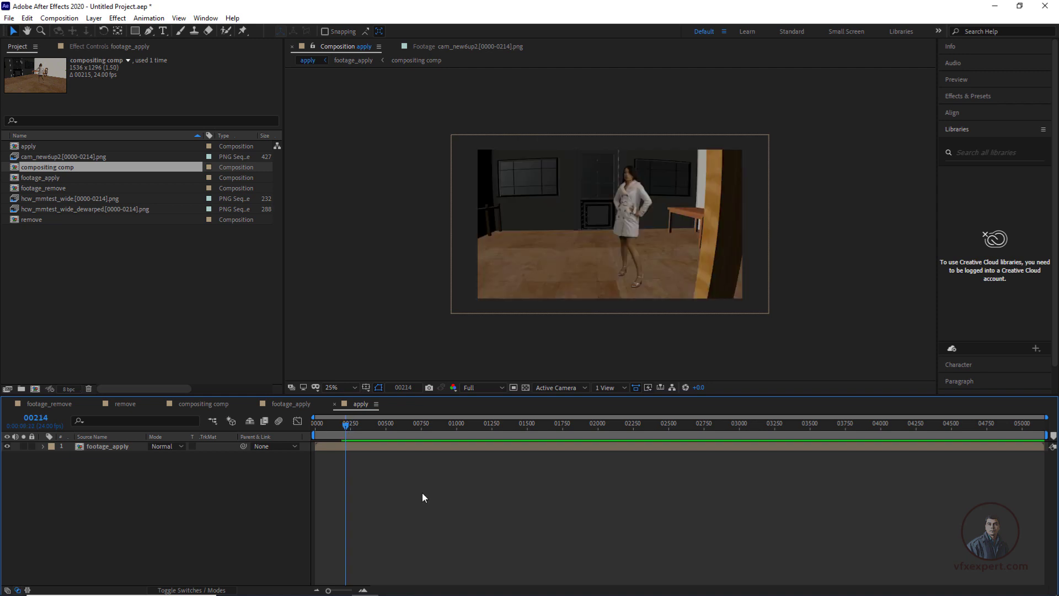
key("n")
key("space")
key("space")
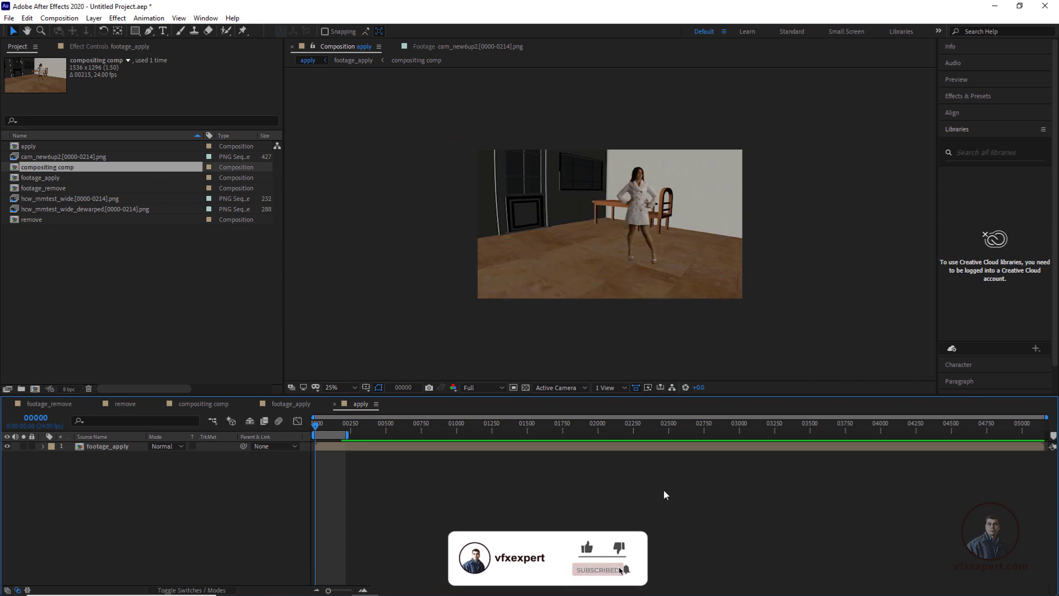
key("space")
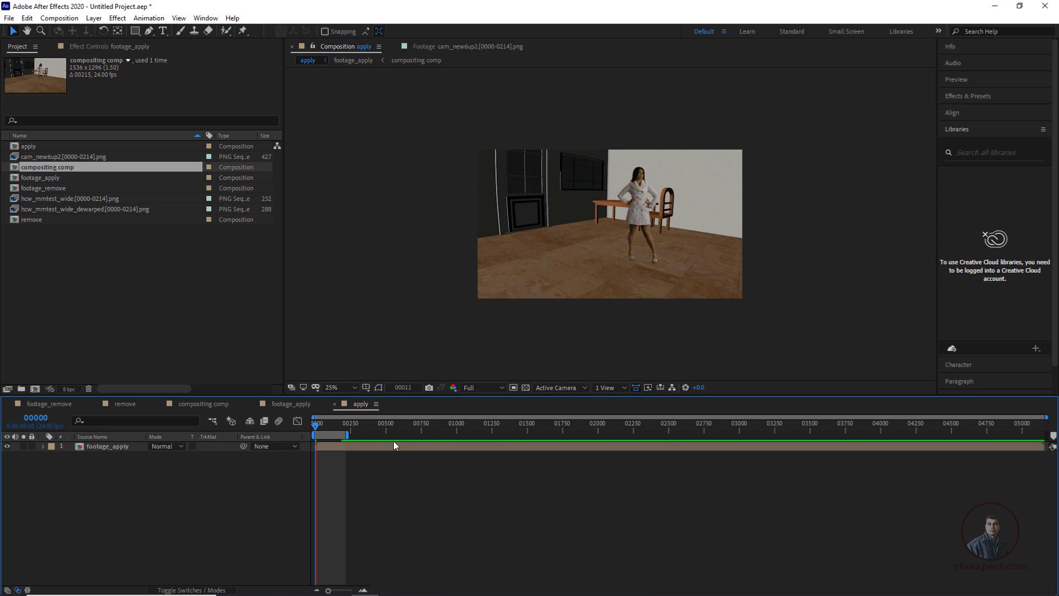
Save the project as "lens compositing" in the lensifo for ae folder.
left_click(10, 21)
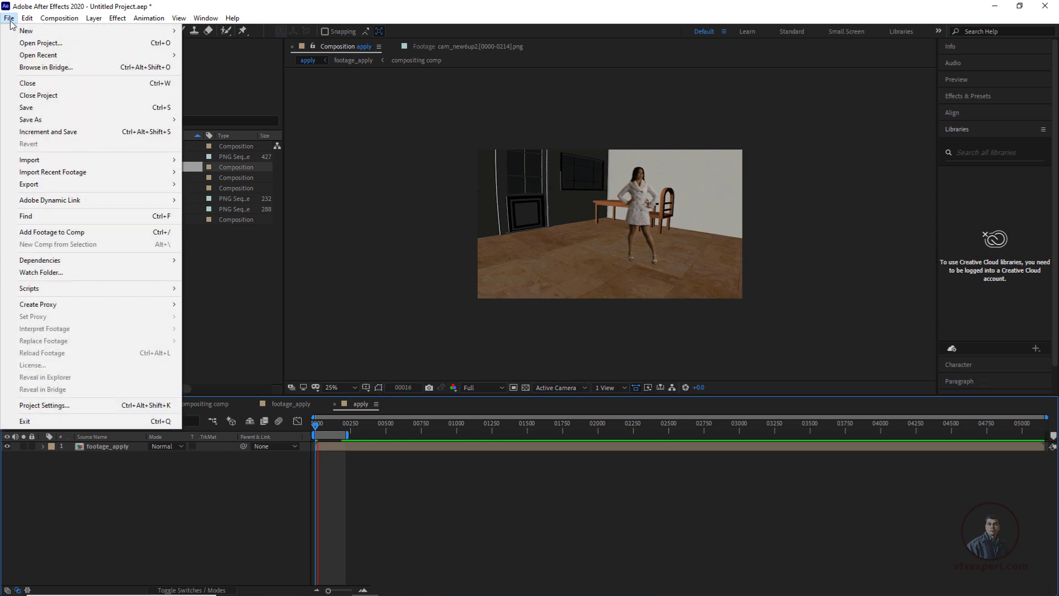
left_click(44, 109)
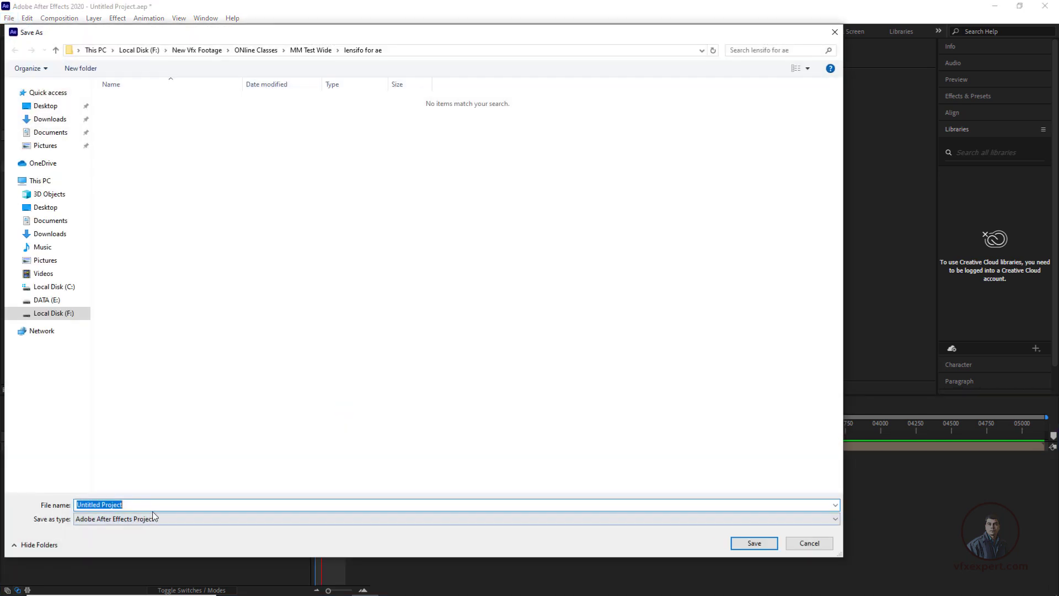
left_click_drag(151, 506, 73, 507)
type("len")
type("iting")
left_click(748, 545)
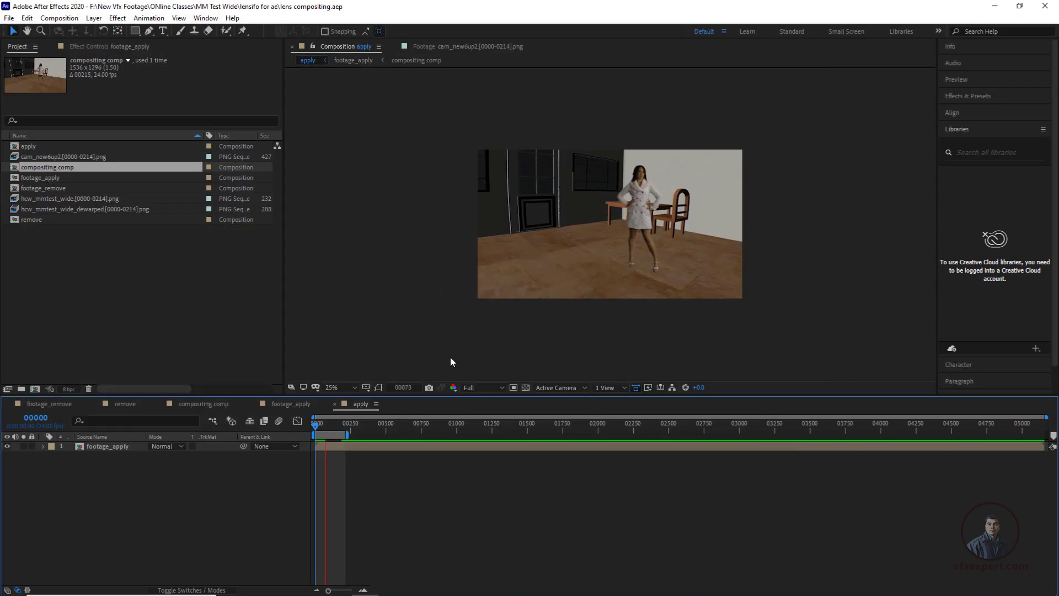
Stop playback at frame 91 and compare the apply composition with pixel aspect ratio correction off and on.
key("space")
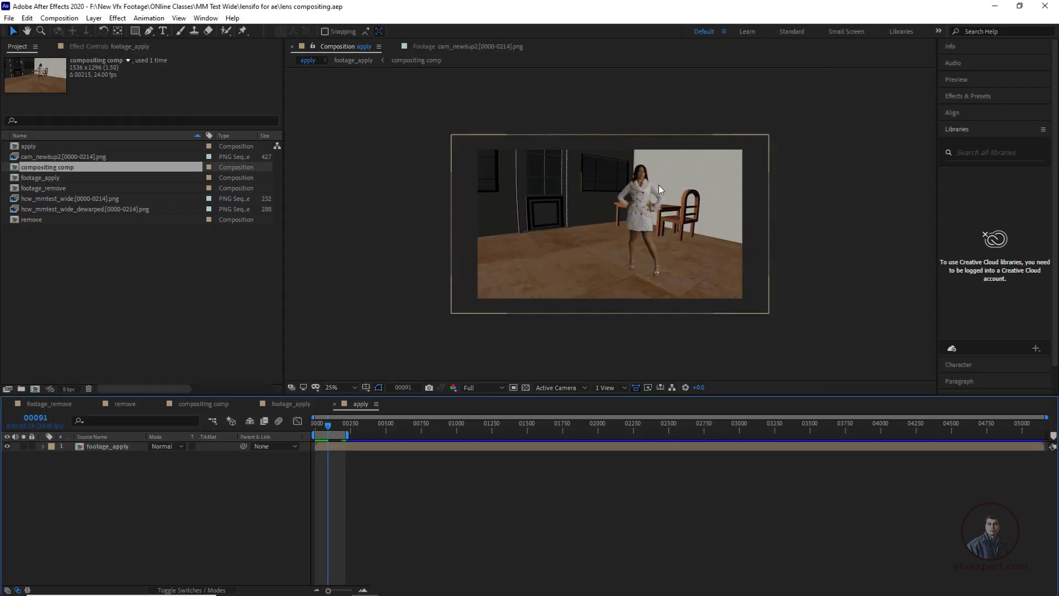
left_click(636, 387)
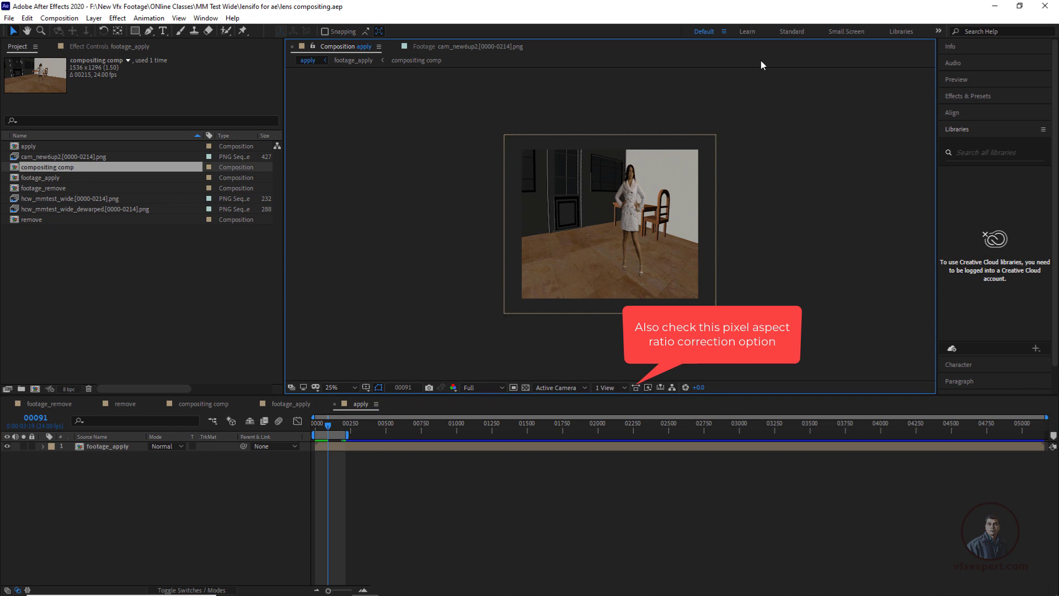
left_click(638, 387)
Return to frame 0 of the apply composition and preview the composite at Half resolution.
left_click_drag(330, 425, 306, 432)
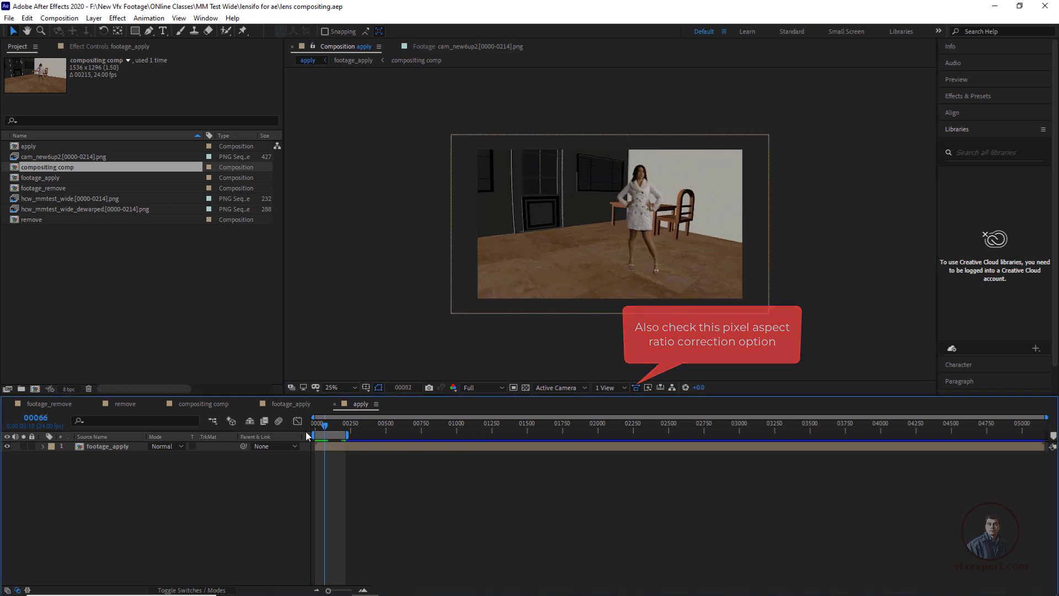
left_click(483, 387)
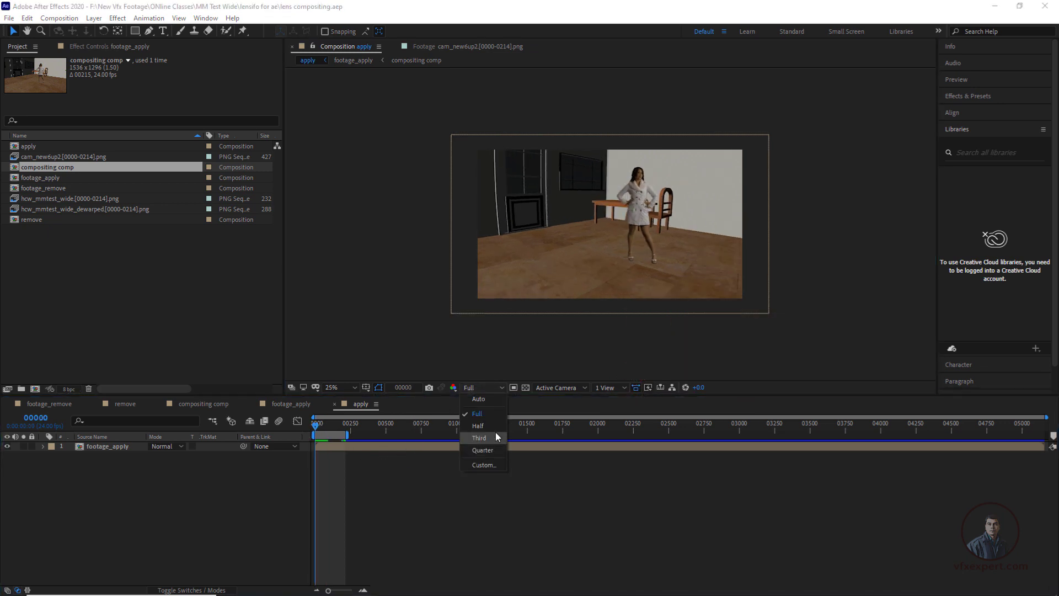
left_click(488, 425)
left_click(401, 498)
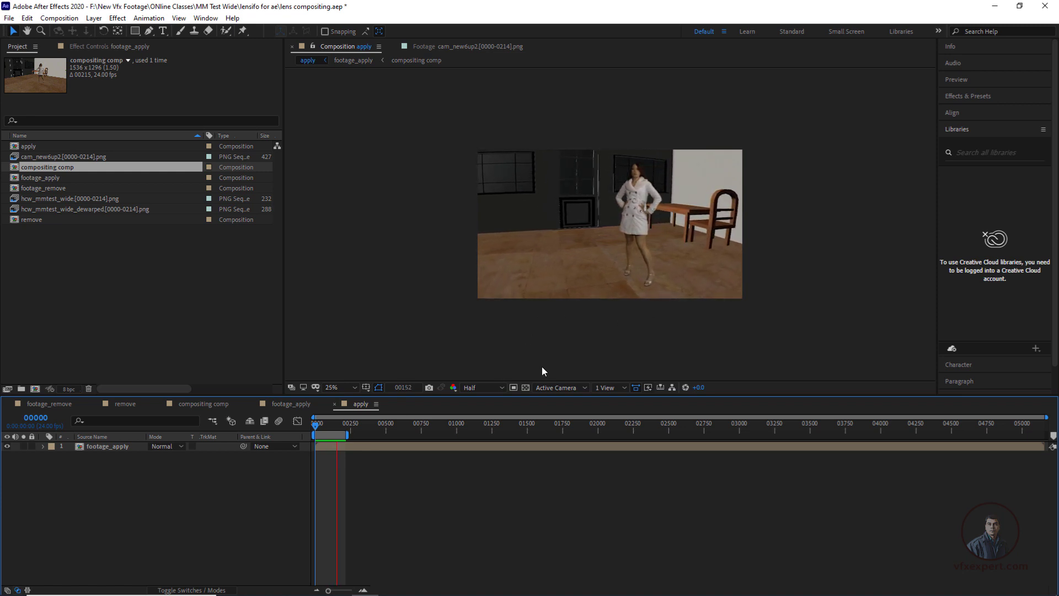
Scrub the apply composition to frame 207 and examine the woman and the 3D room at 50% magnification.
left_click(337, 428)
left_click_drag(343, 433, 347, 436)
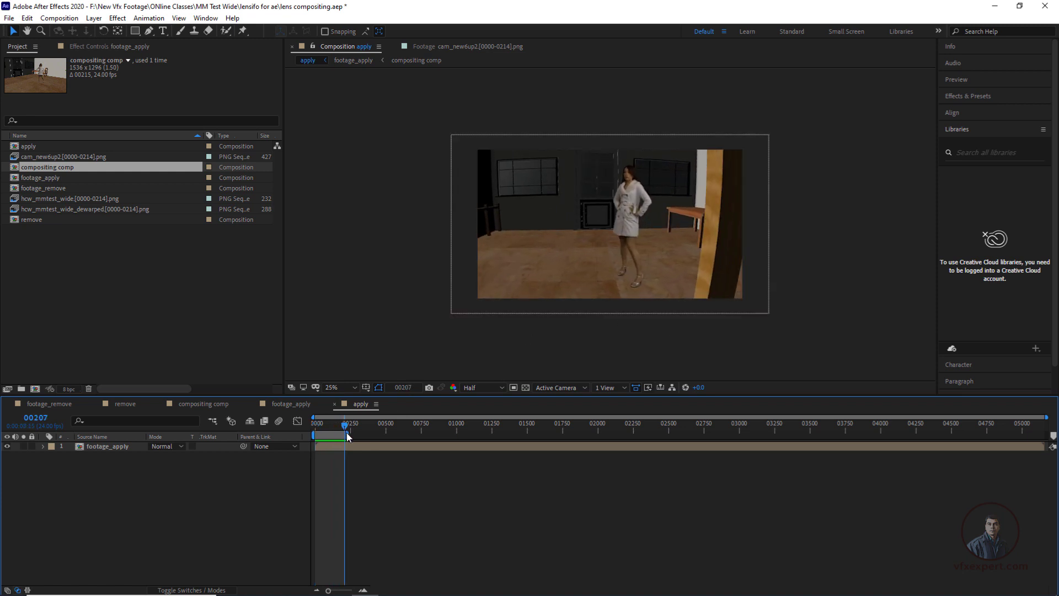
key("period")
key("period")
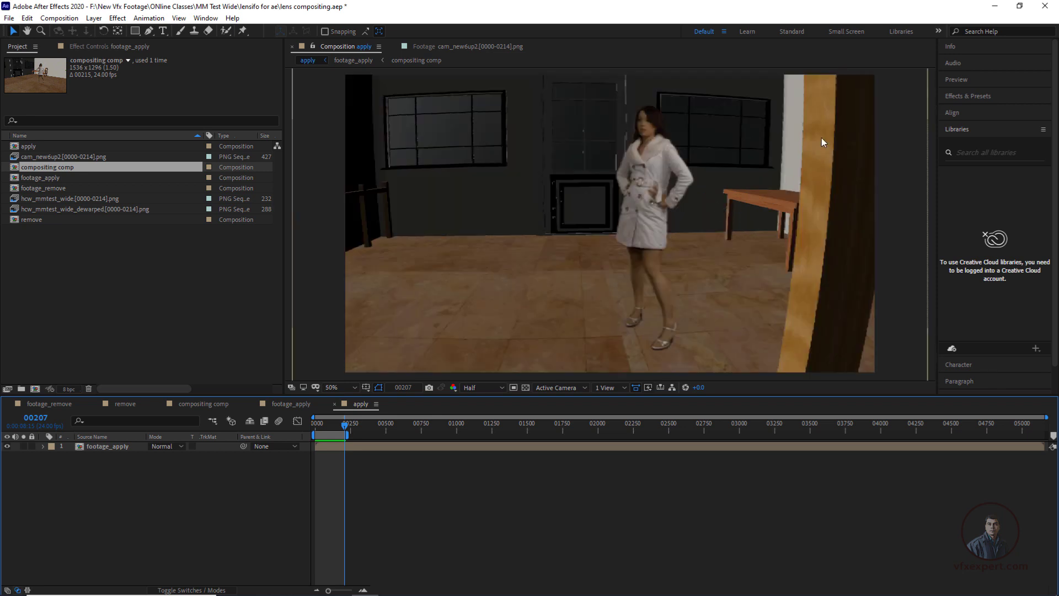
key("comma")
key("comma")
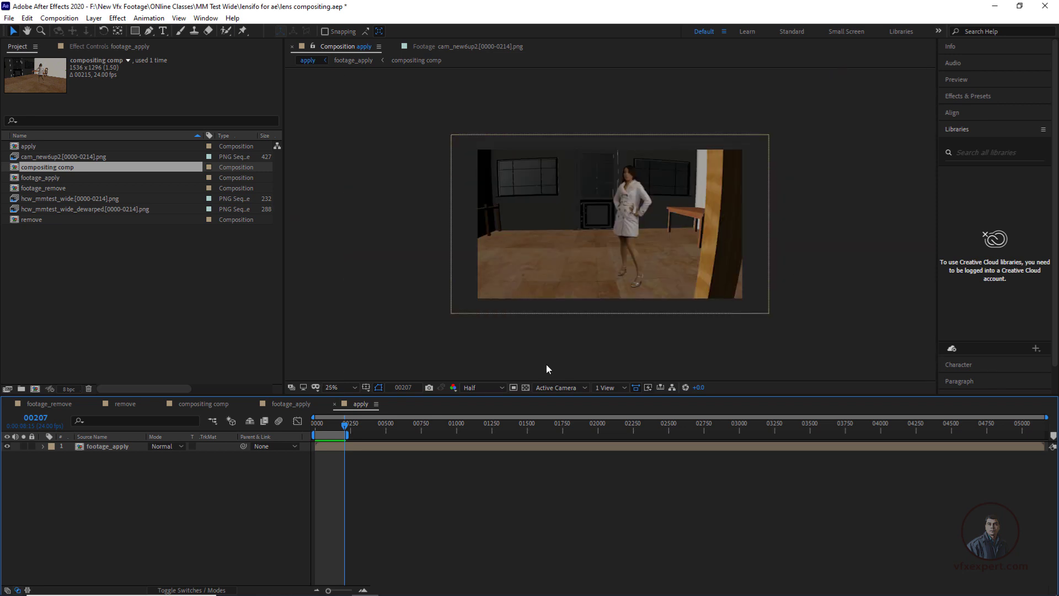
Set the preview resolution to Full and inspect the redistorted composite through frame 211 of the apply composition.
left_click(491, 388)
left_click(486, 411)
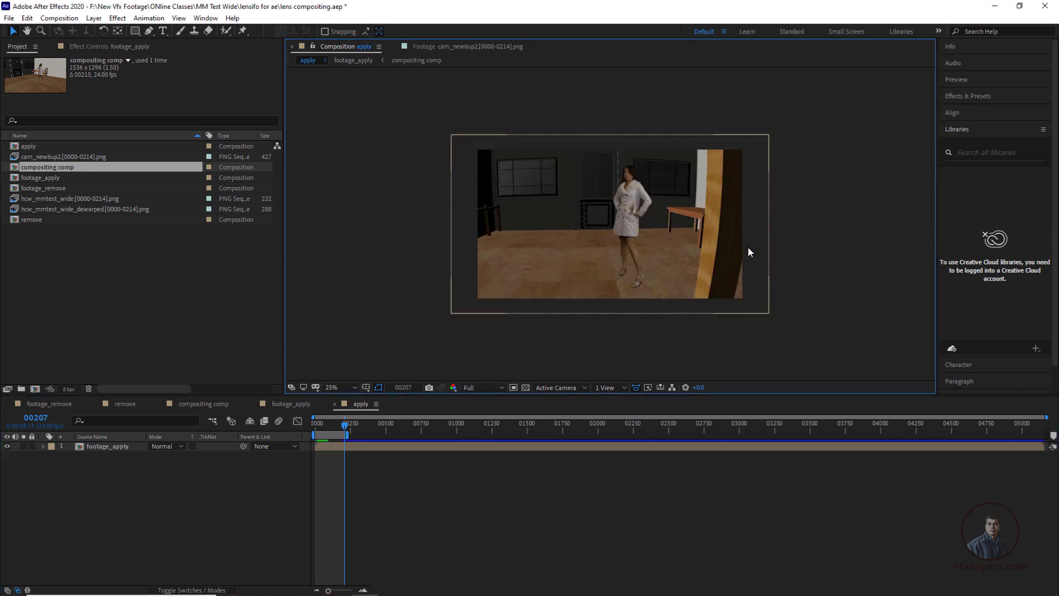
key("period")
key("period")
mouse_move(346, 430)
left_mouse_down()
mouse_move(320, 434)
mouse_move(347, 441)
left_mouse_up()
key("comma")
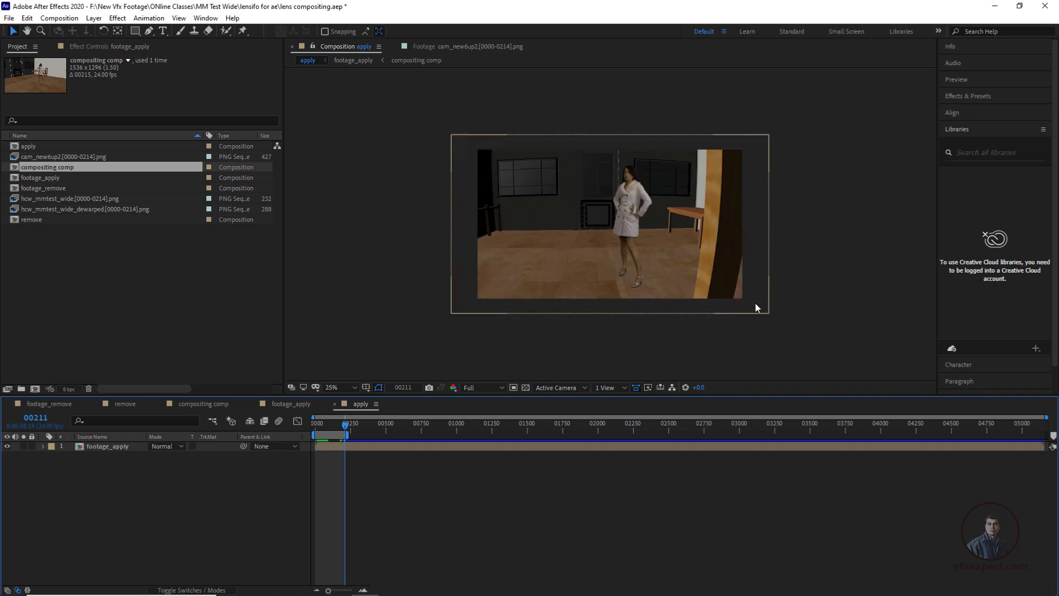